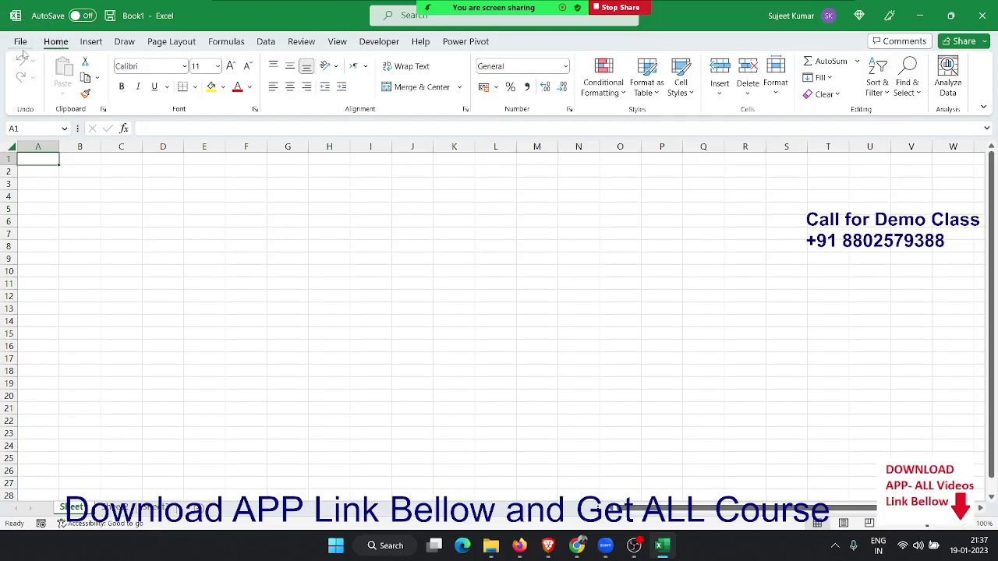
Step: Open the File backstage Home page showing workbook templates and recent files
click(21, 42)
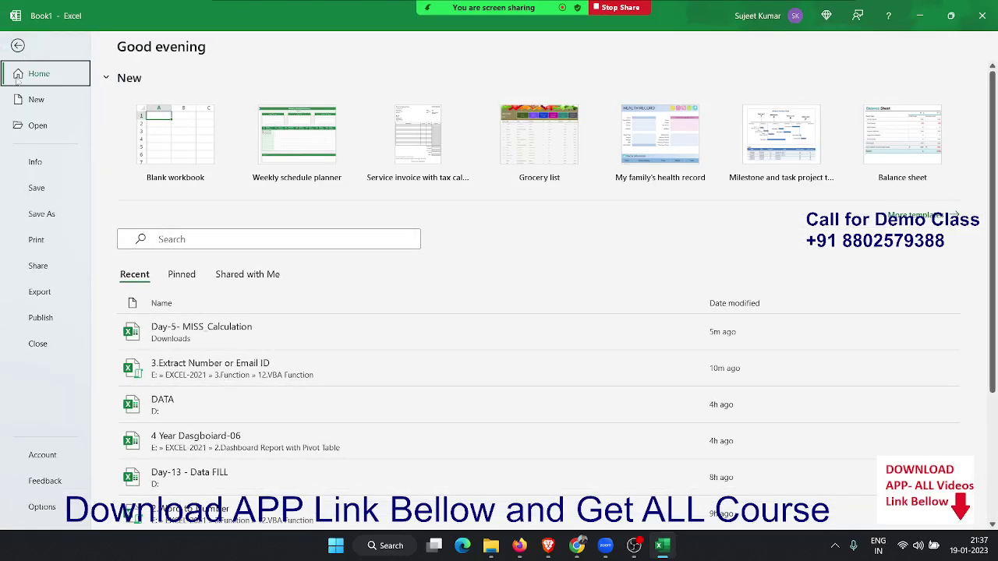
Step: Pin the DATA workbook in the Recent workbooks list
key(ctrl)
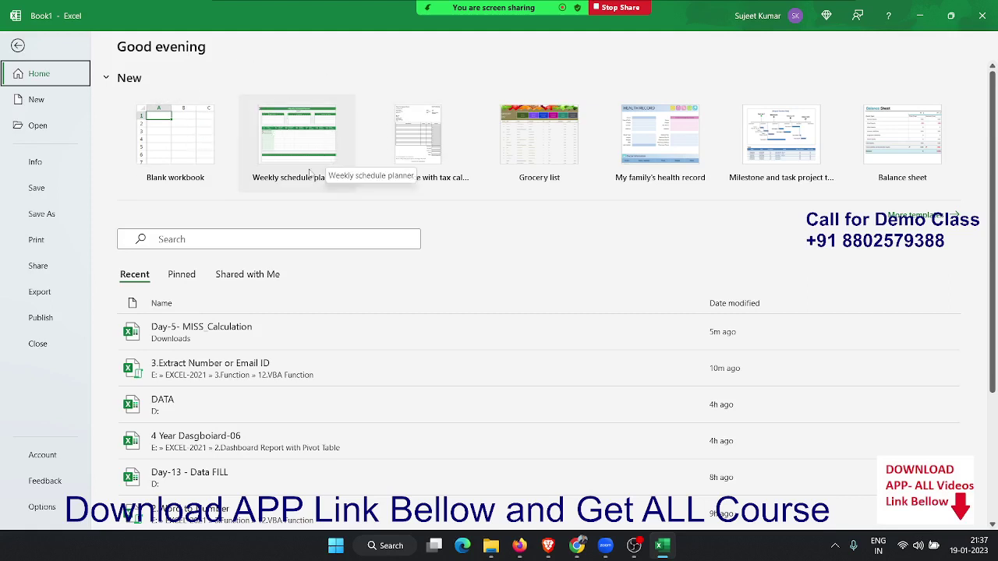
key(ctrl)
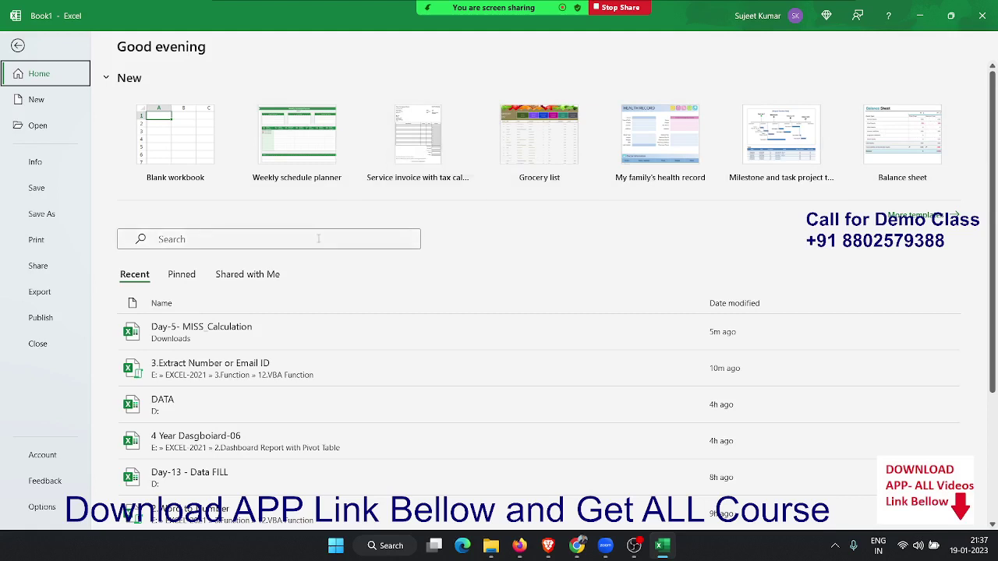
scroll(345, 271, down, 2)
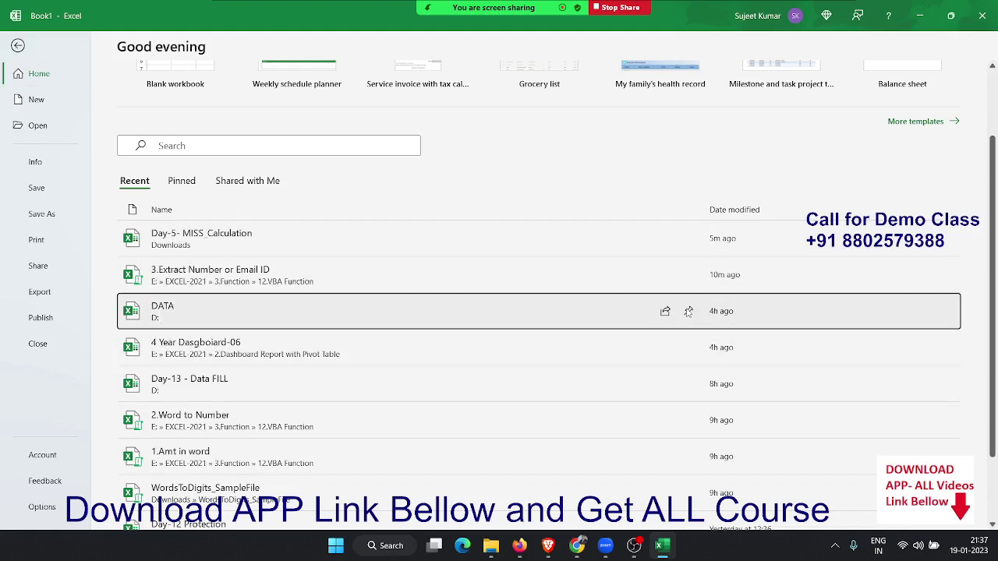
click(688, 312)
scroll(688, 312, down, 1)
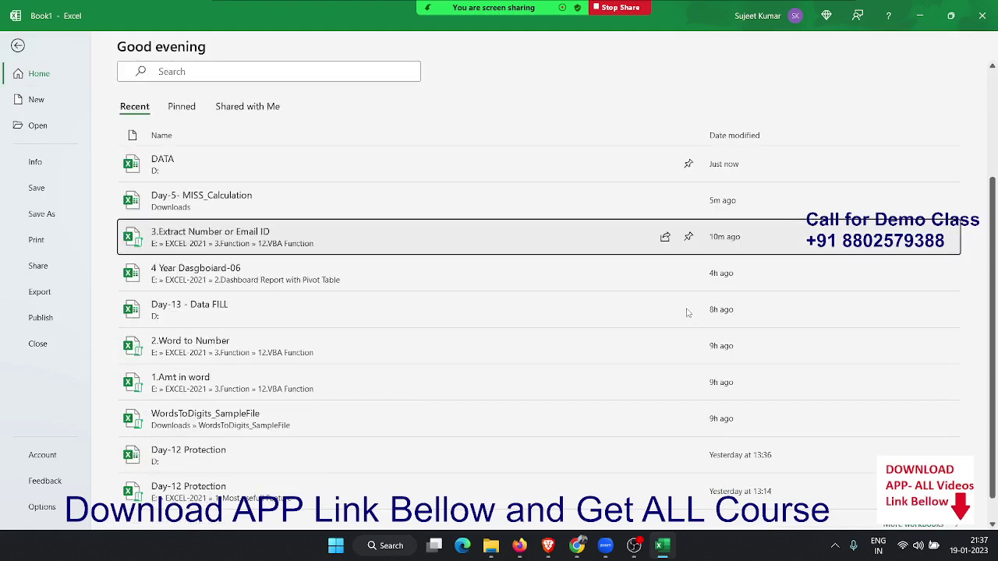
Step: Compare the Pinned and Recent workbook lists, ending on the New template gallery
click(187, 111)
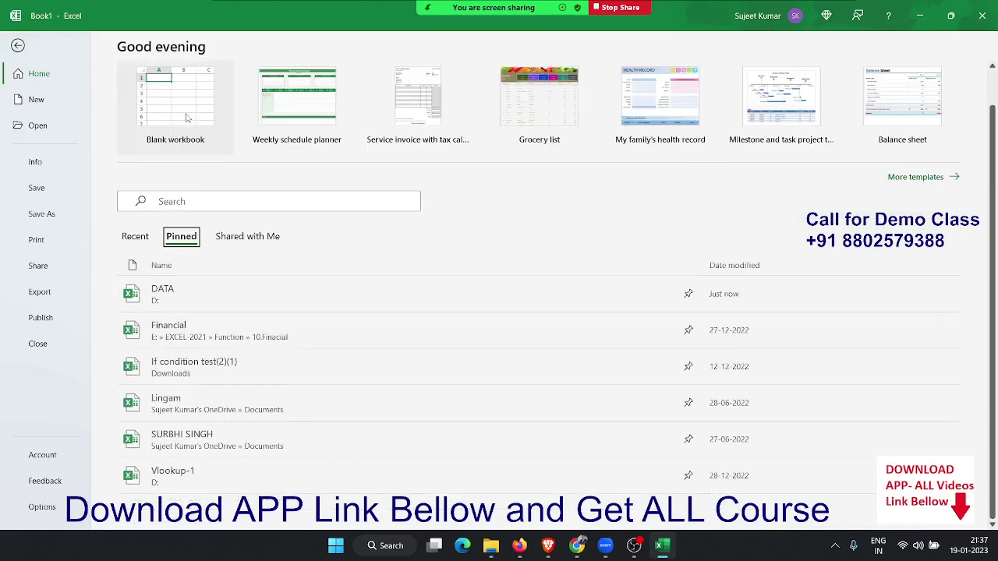
click(139, 235)
scroll(189, 290, down, 2)
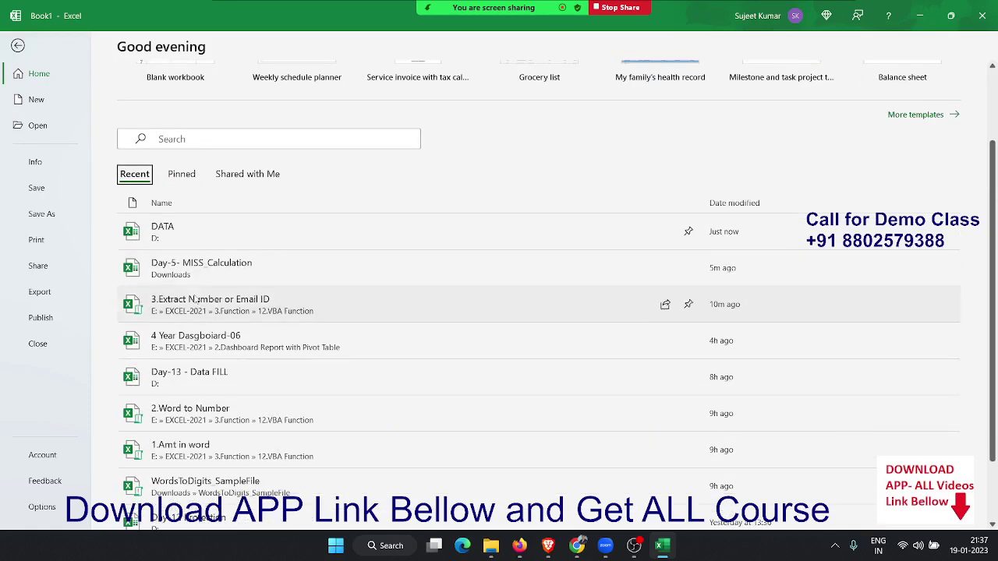
scroll(196, 299, up, 1)
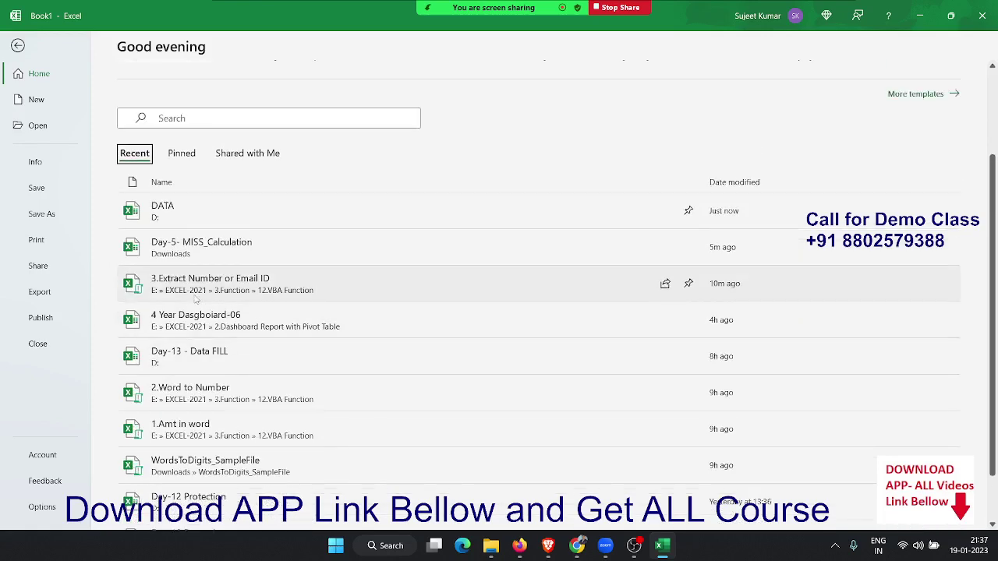
click(191, 159)
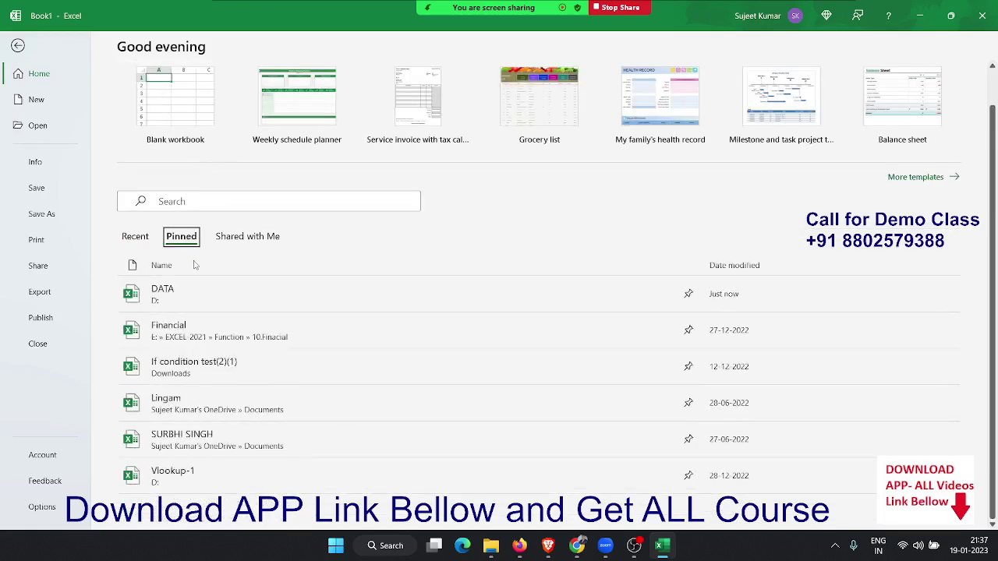
click(149, 245)
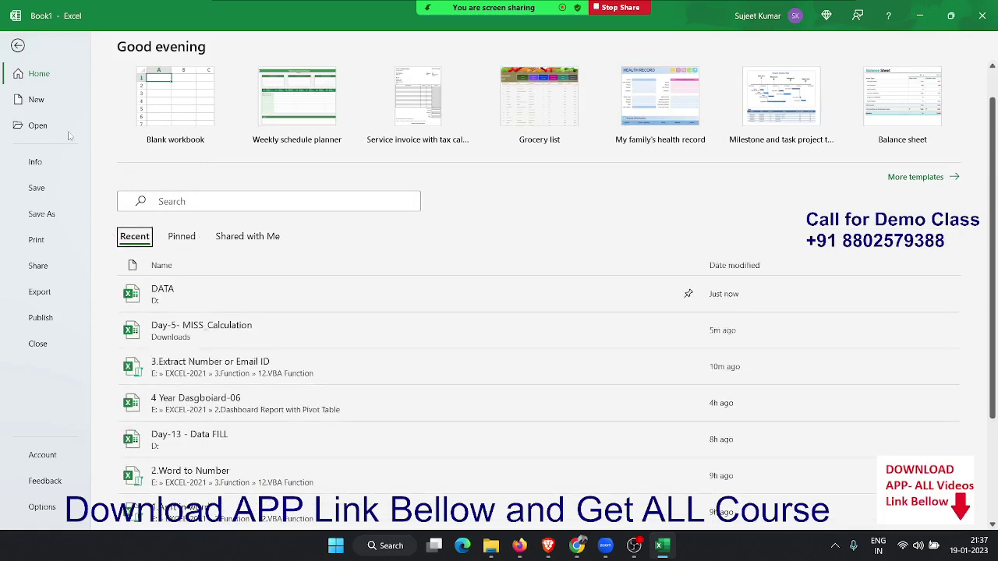
click(36, 100)
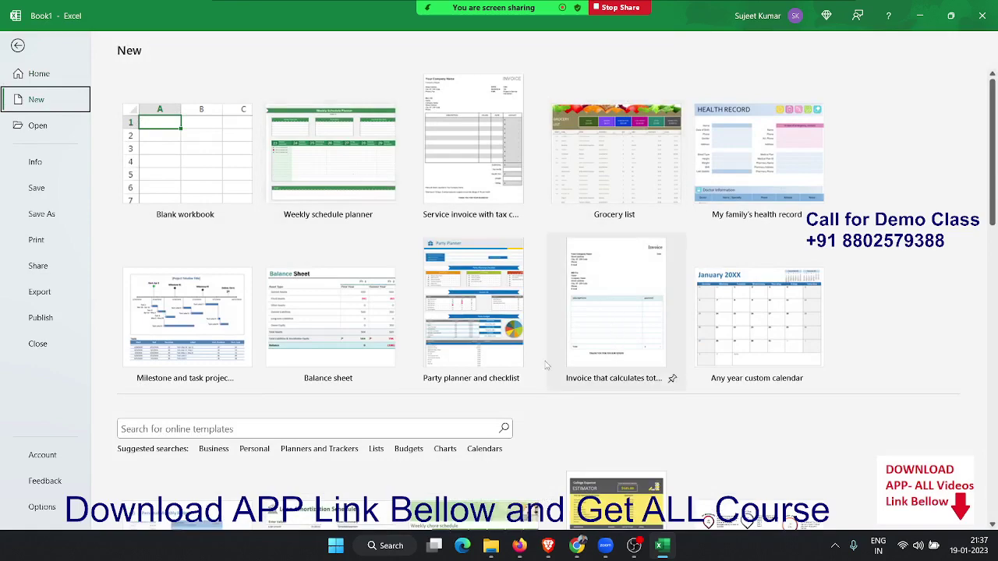
scroll(515, 375, down, 2)
scroll(492, 379, down, 2)
scroll(490, 379, down, 2)
scroll(483, 367, down, 2)
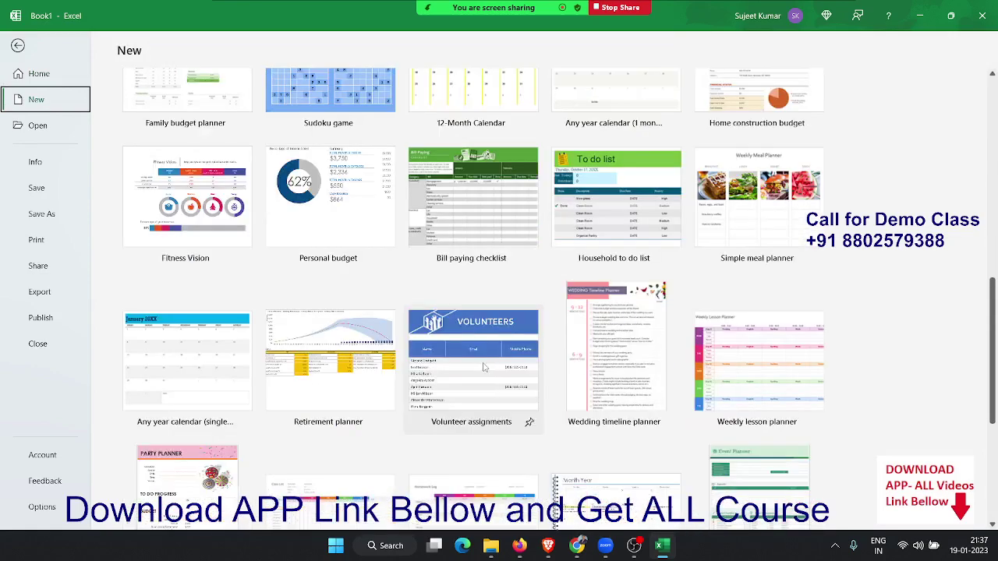
scroll(483, 367, down, 2)
scroll(481, 362, down, 2)
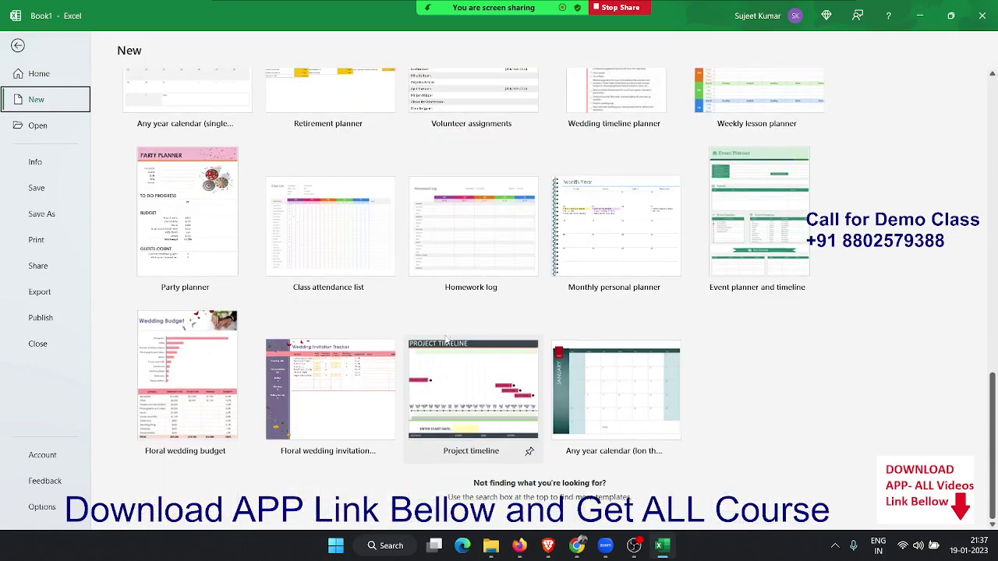
scroll(443, 338, up, 3)
scroll(437, 337, down, 3)
scroll(434, 337, up, 1)
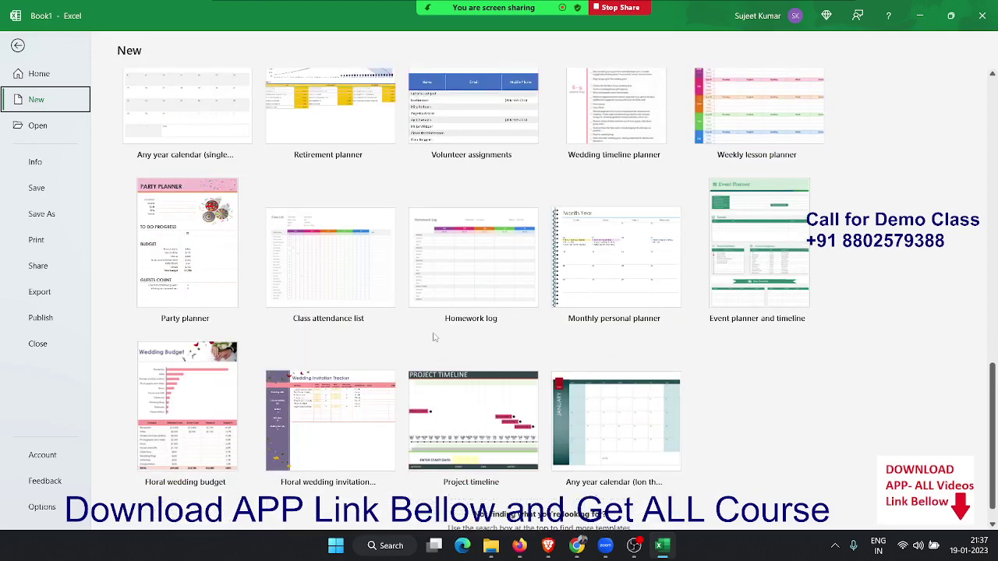
scroll(434, 337, up, 1)
scroll(435, 337, up, 2)
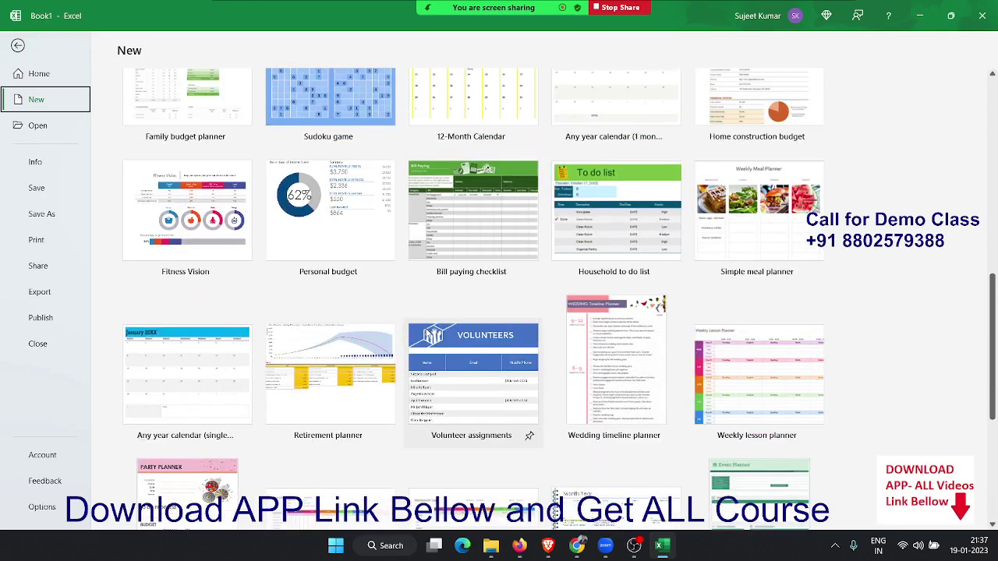
scroll(434, 337, up, 2)
scroll(425, 332, up, 1)
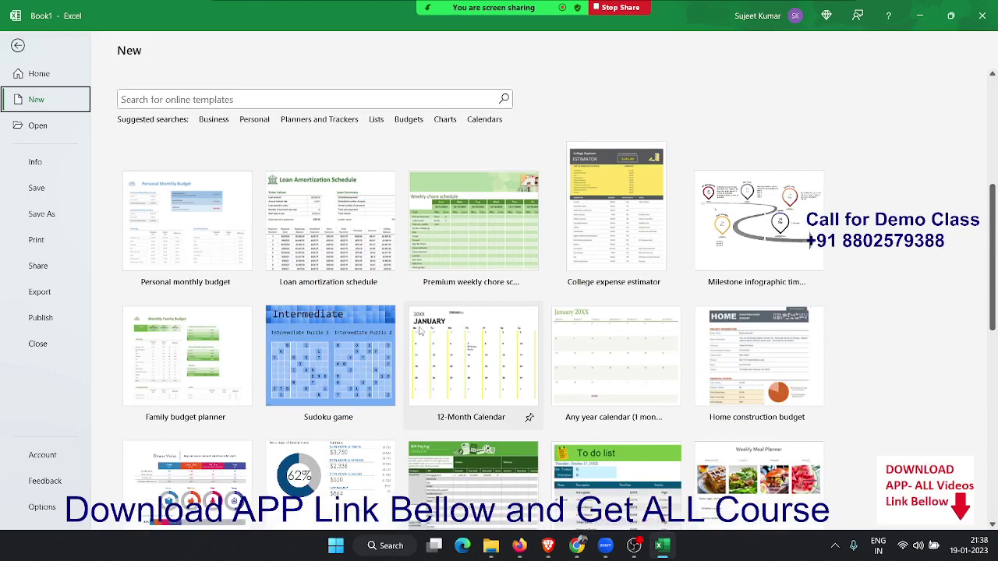
scroll(420, 331, up, 1)
scroll(350, 294, up, 1)
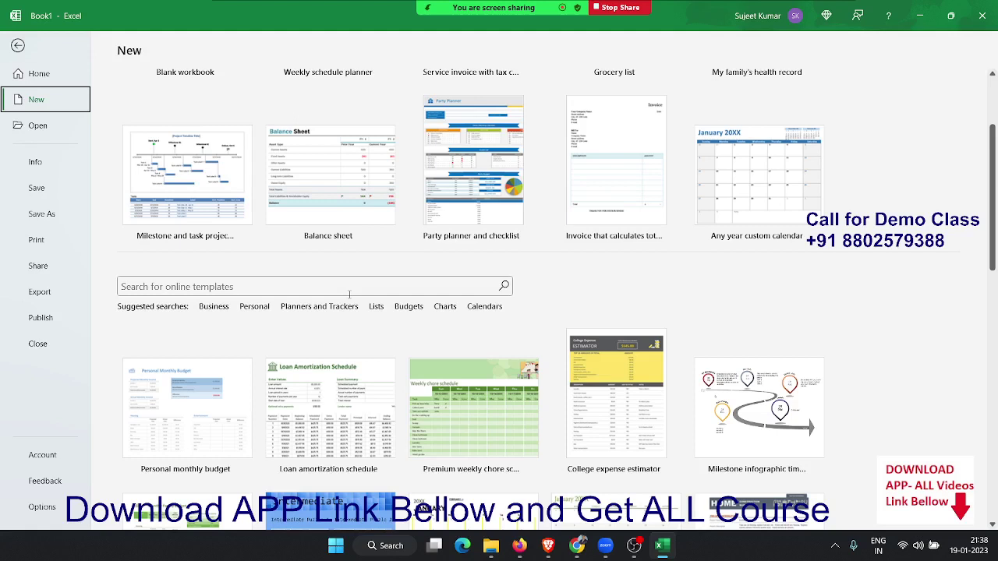
click(349, 293)
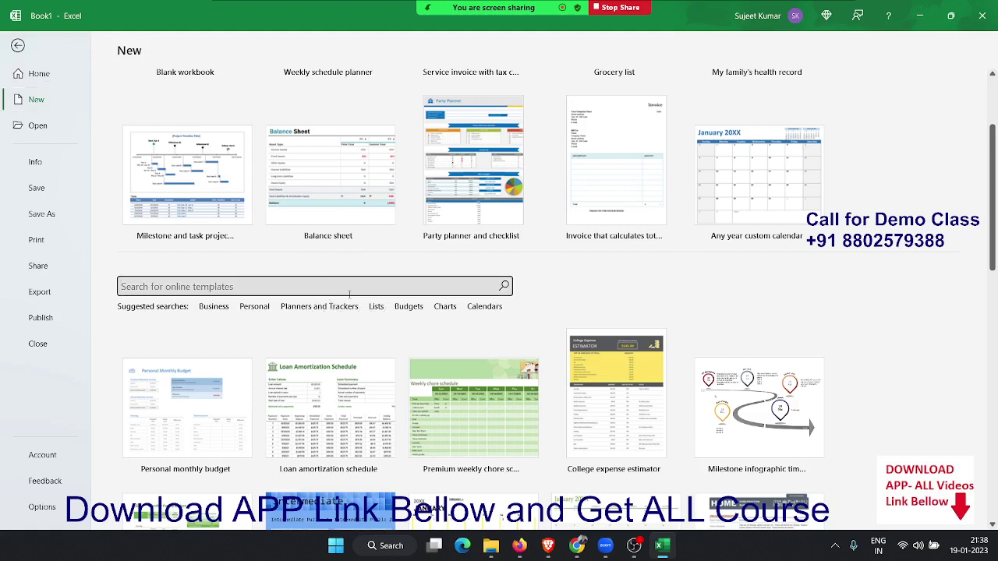
Step: Search online templates for 'bill' and preview the Service invoice with tax calculations template
text(bill)
key(Return)
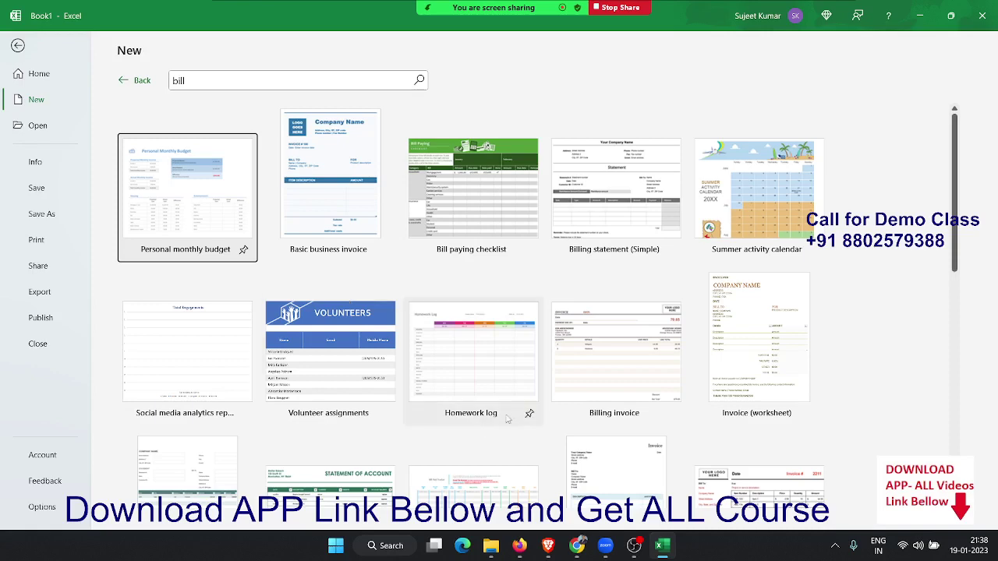
scroll(431, 394, down, 1)
scroll(403, 391, down, 2)
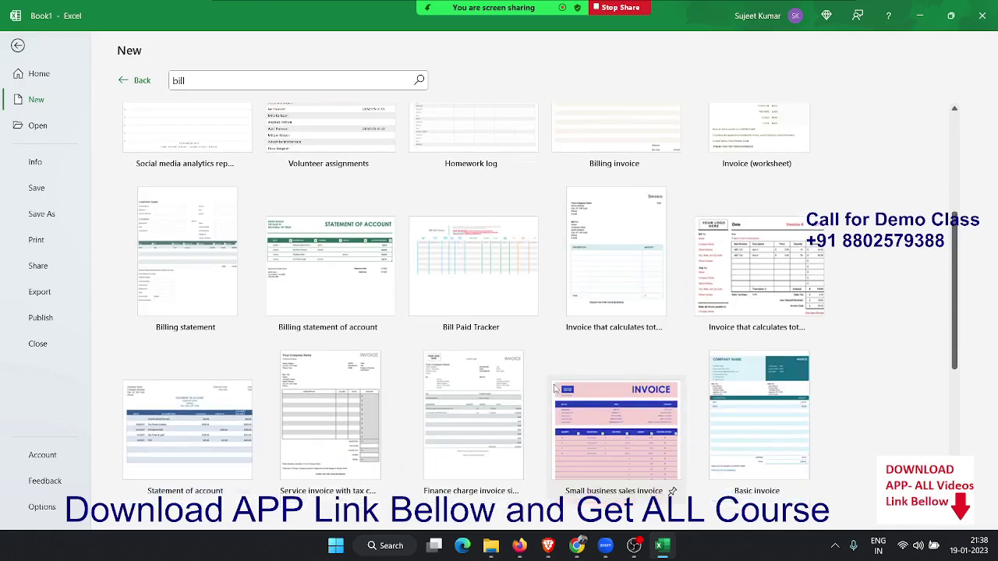
click(339, 433)
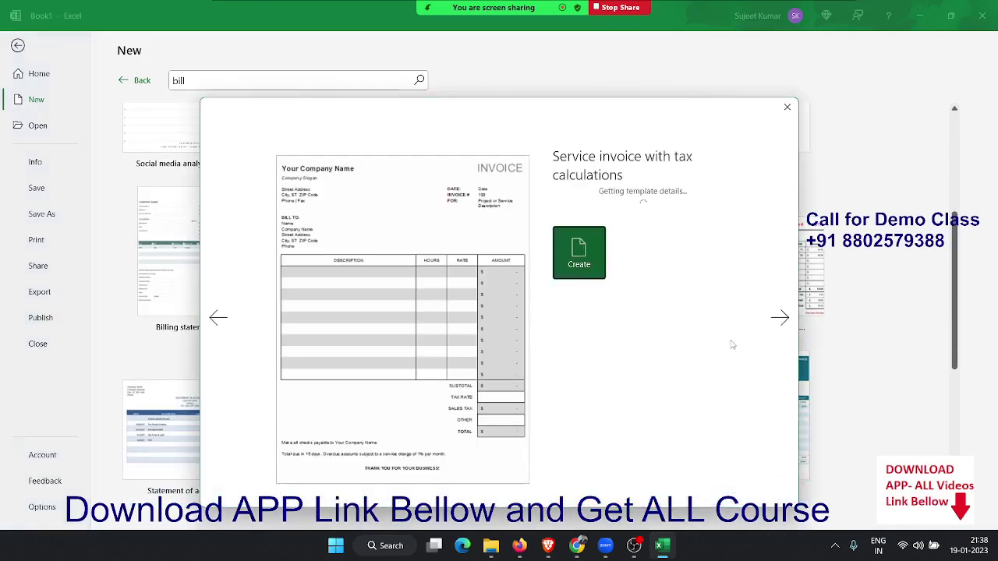
Step: Create the service invoice workbook and enter the company name IPT Excel School in B1
click(596, 291)
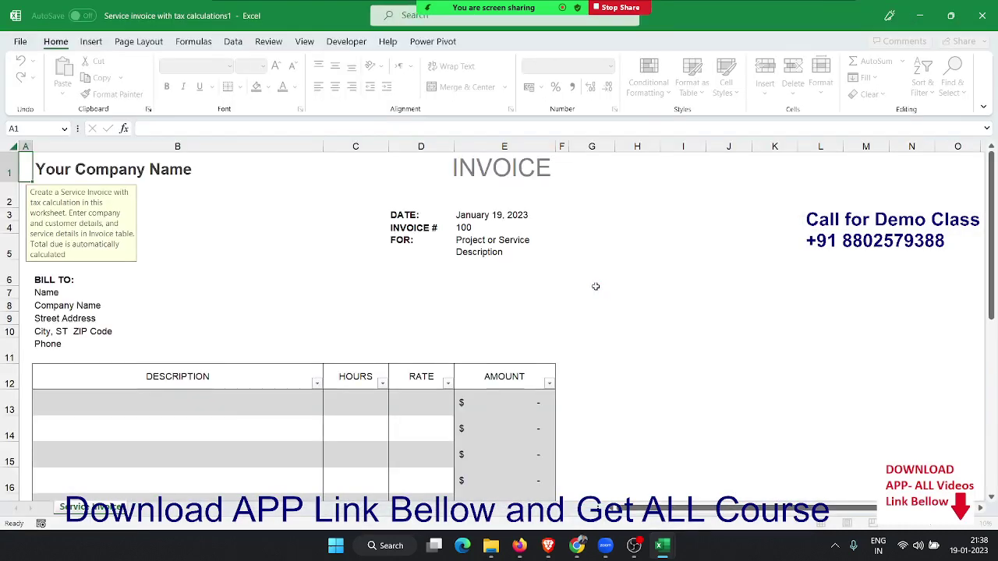
scroll(352, 280, down, 6)
scroll(352, 279, up, 7)
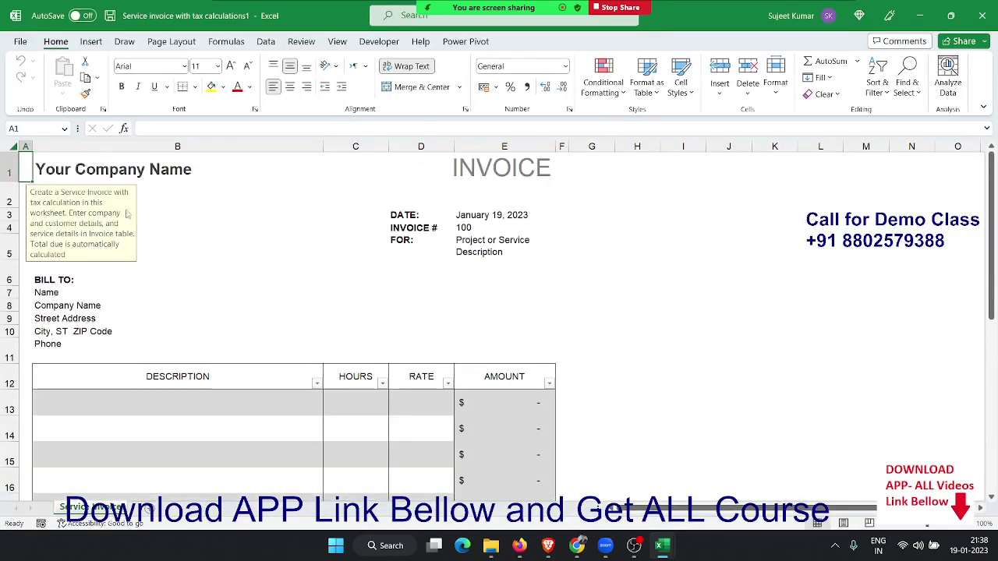
click(121, 170)
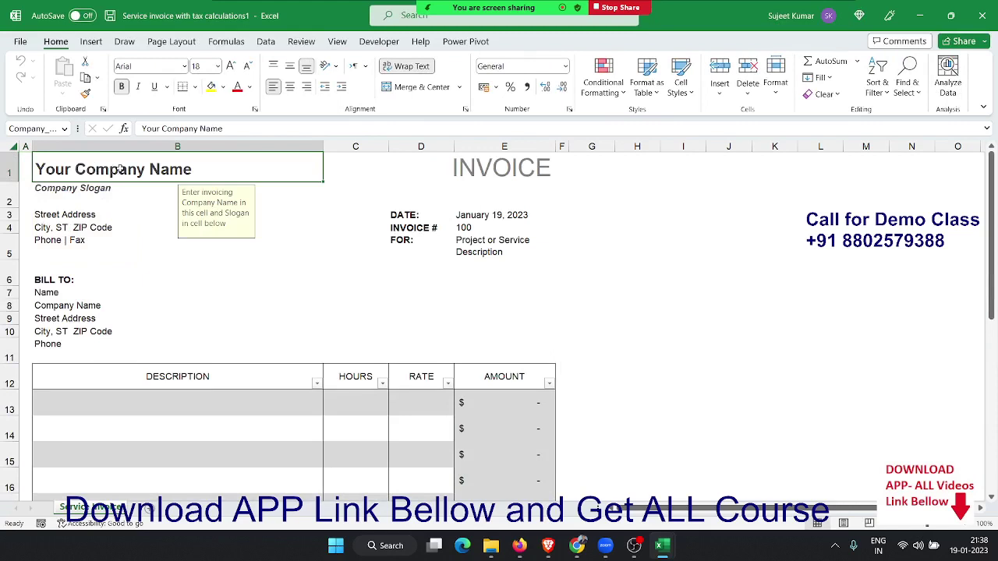
text(IPTm)
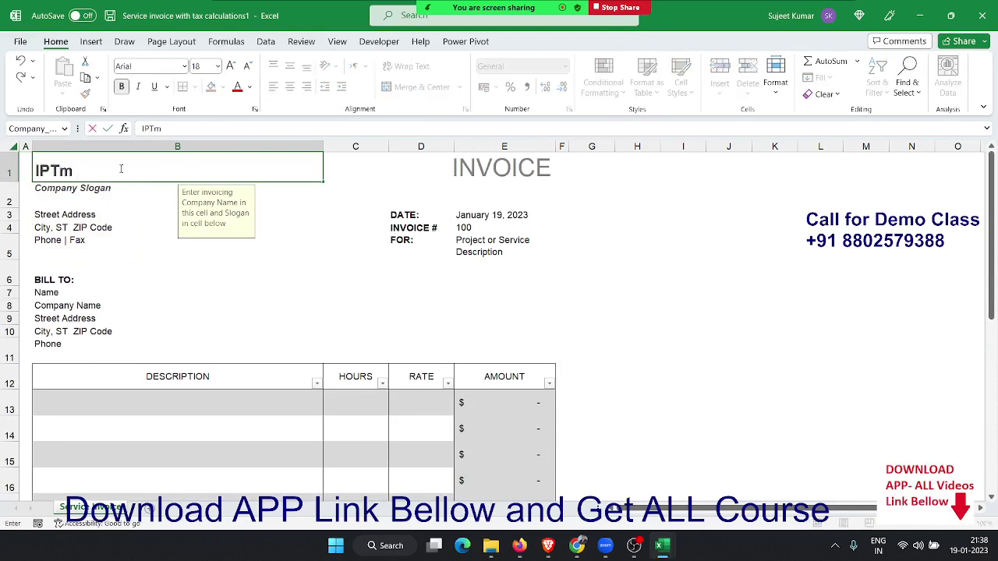
key(BackSpace)
text(Excel )
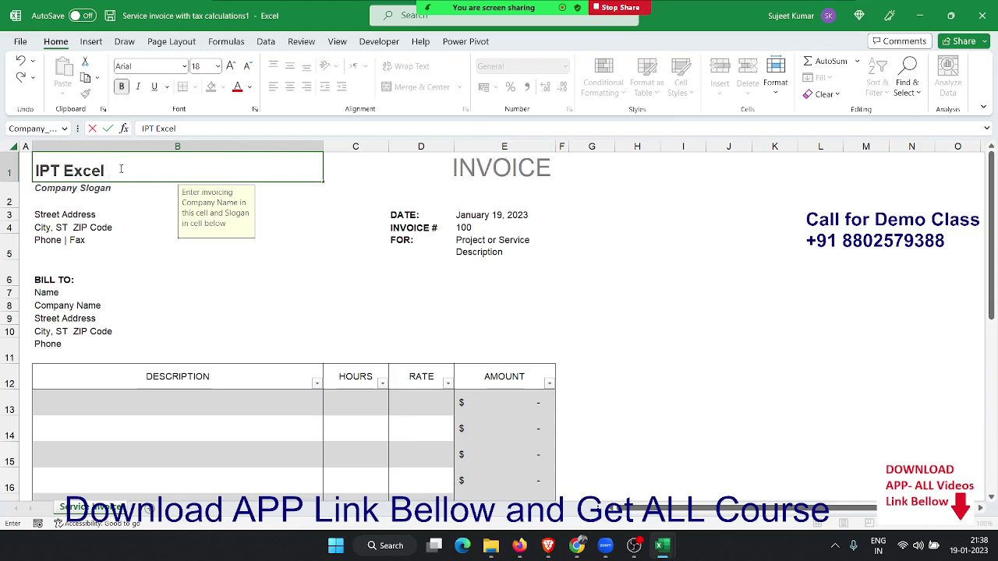
text(School)
text(3)
key(Return)
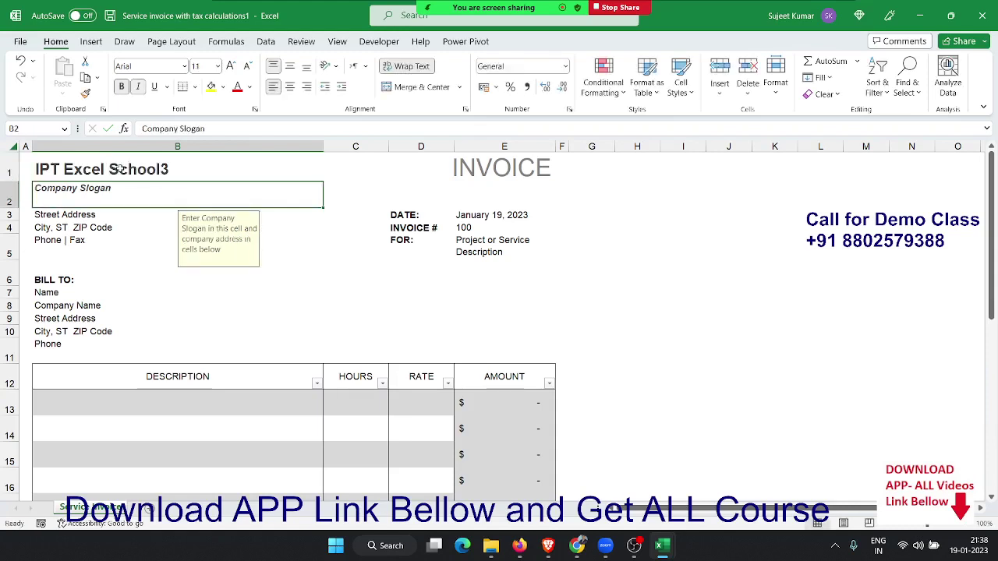
Step: Fix B1 to read exactly 'IPT Excel School' and show the invoice's print preview
click(121, 169)
double_click(121, 169)
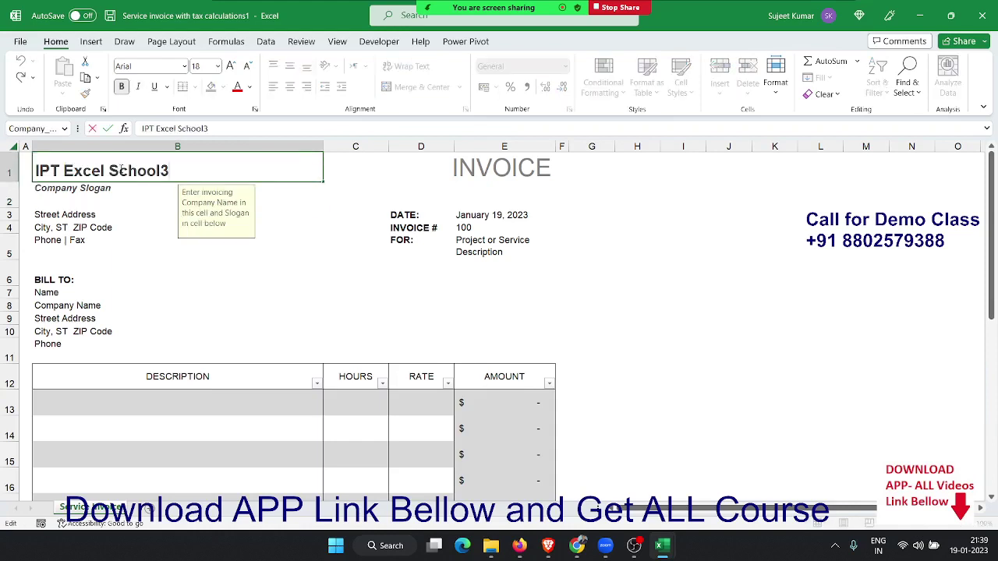
key(BackSpace)
key(Return)
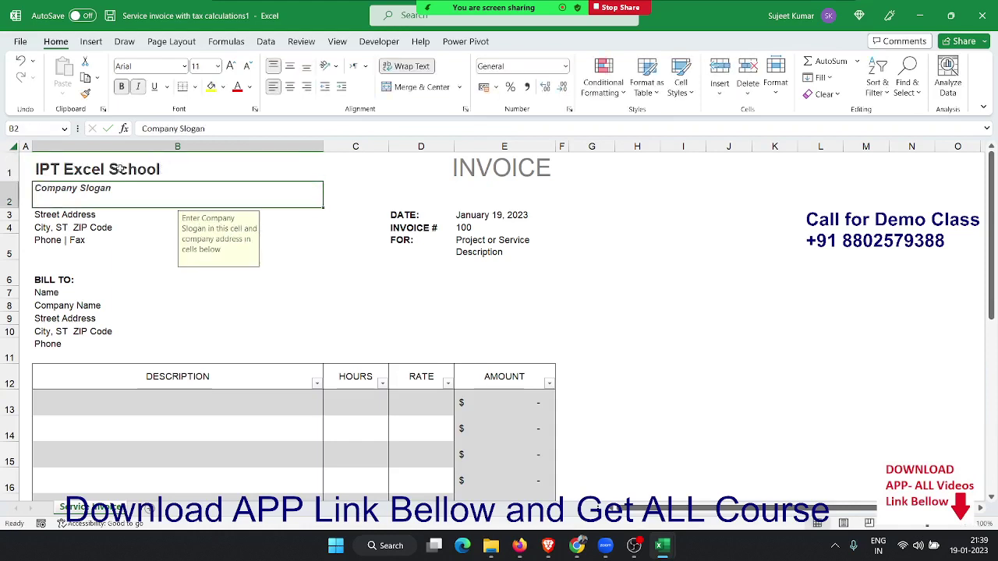
key(ctrl+p)
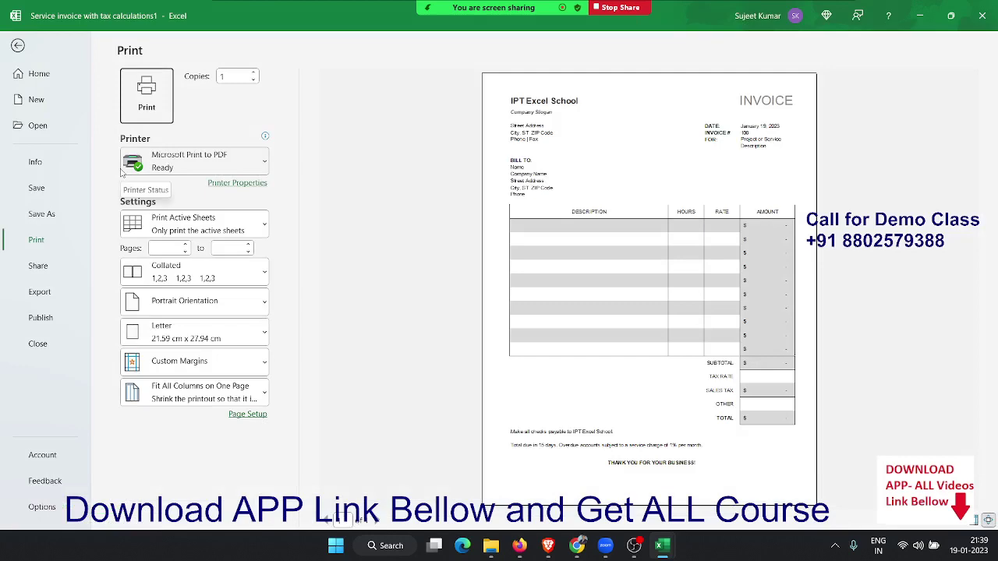
Step: Leave print preview and scroll through the New workbook template gallery
key(Escape)
click(28, 39)
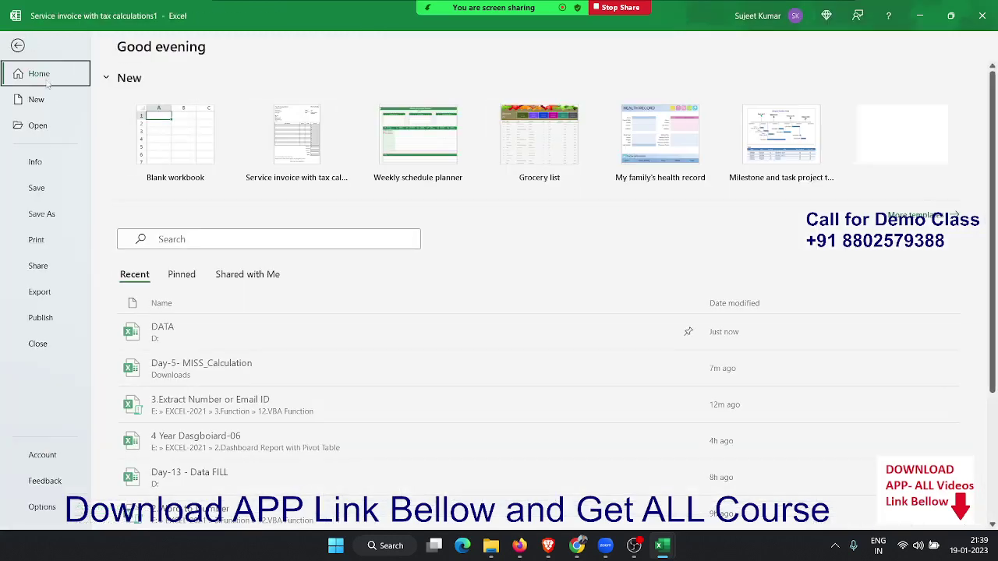
click(46, 99)
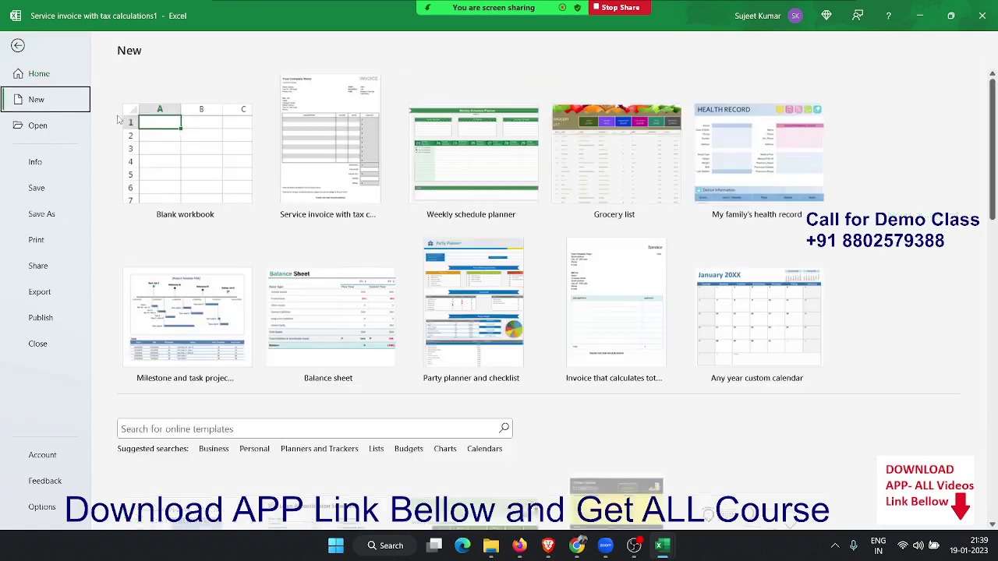
scroll(616, 312, down, 2)
scroll(616, 327, down, 4)
scroll(624, 350, down, 3)
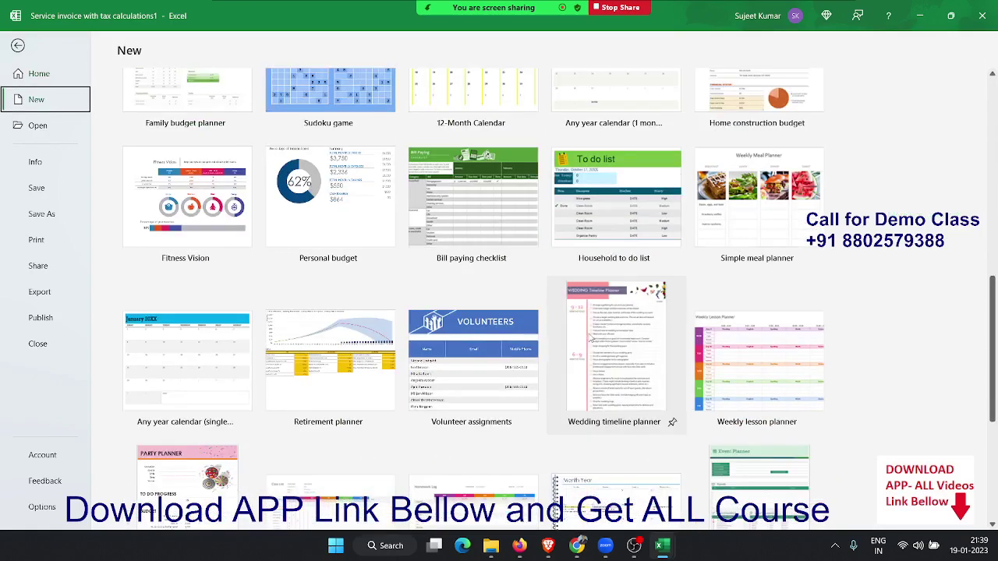
scroll(592, 340, down, 5)
scroll(577, 351, up, 2)
scroll(548, 326, up, 4)
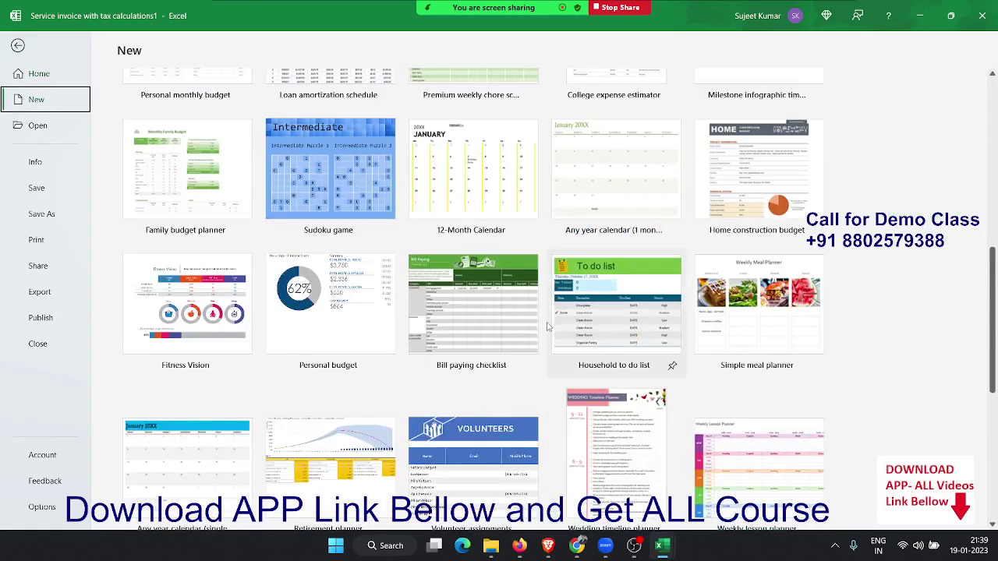
scroll(548, 326, up, 3)
Step: Browse the full list of recent workbooks on the Open page
click(47, 129)
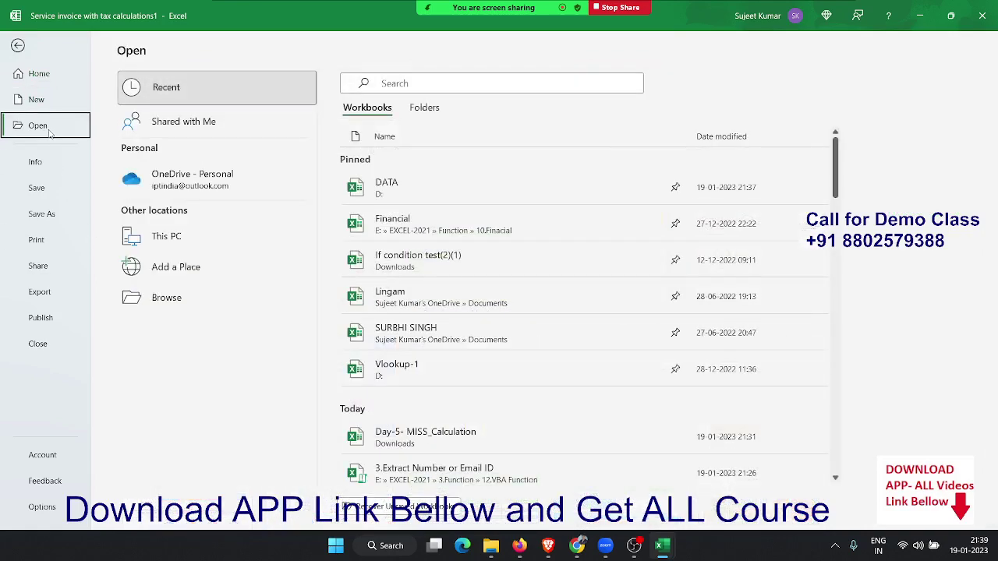
click(70, 76)
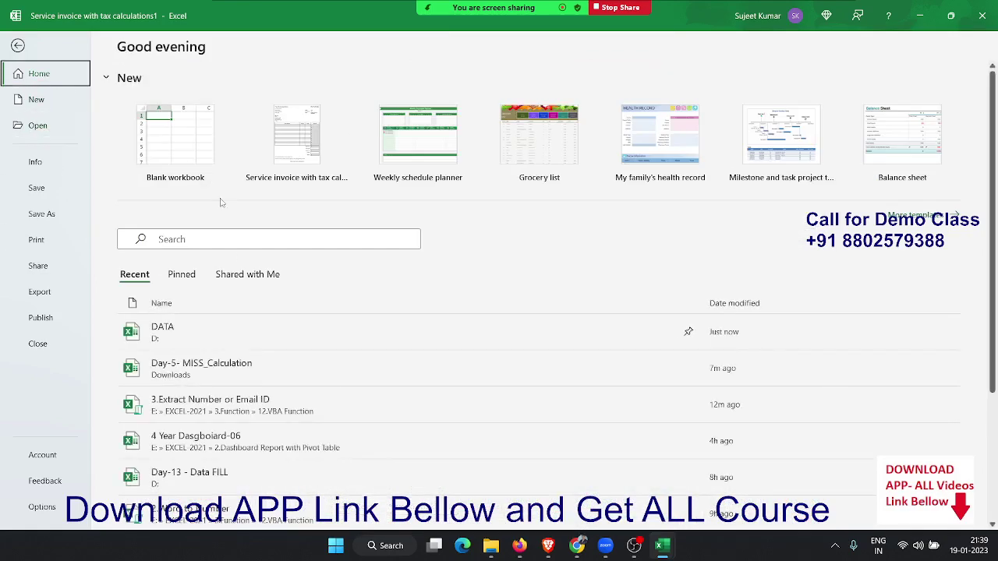
scroll(226, 234, down, 3)
scroll(238, 265, up, 3)
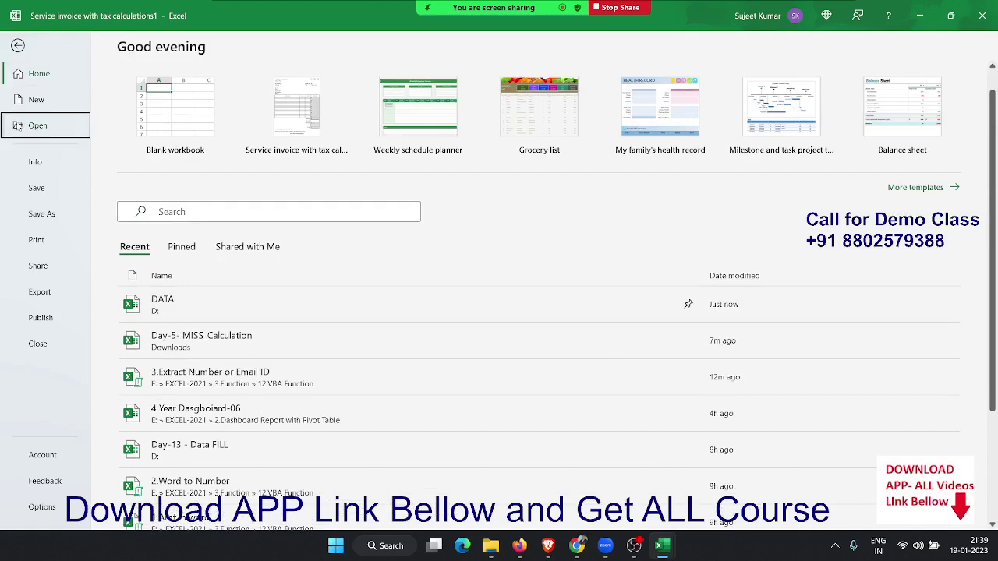
click(76, 132)
scroll(441, 204, down, 2)
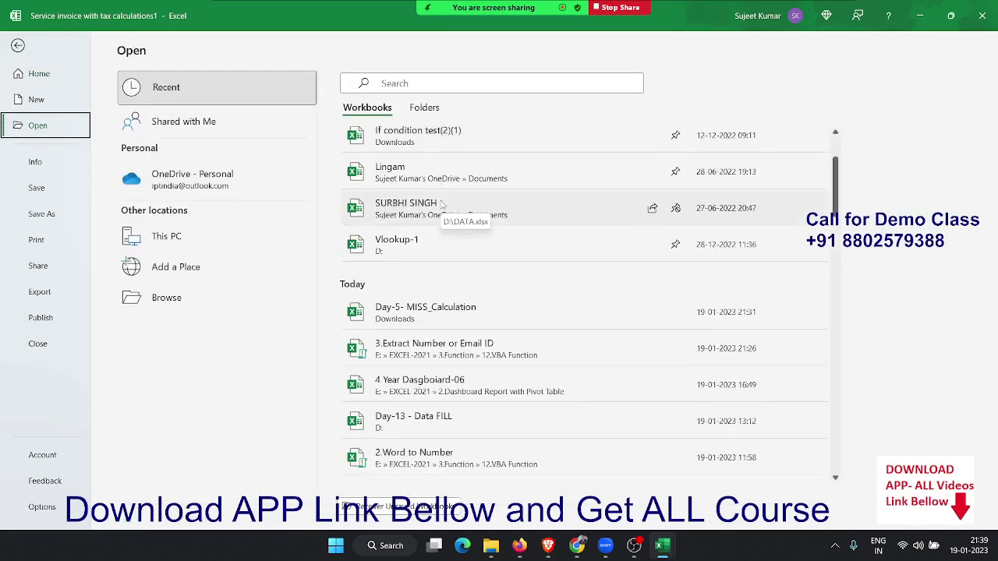
scroll(442, 203, down, 3)
scroll(444, 202, down, 2)
scroll(447, 201, down, 2)
scroll(445, 201, down, 3)
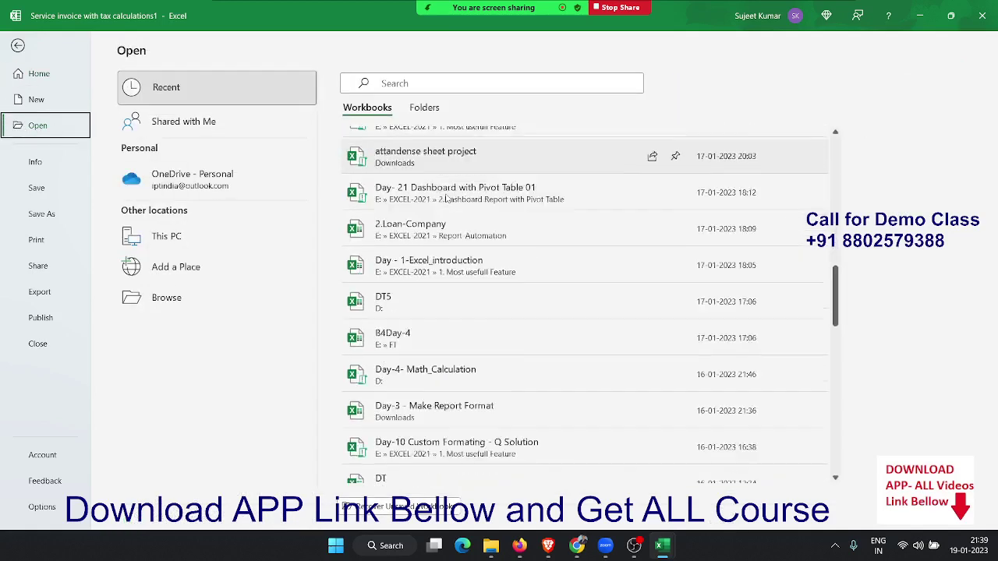
scroll(442, 203, down, 3)
scroll(439, 205, down, 2)
scroll(436, 206, down, 2)
scroll(437, 207, down, 2)
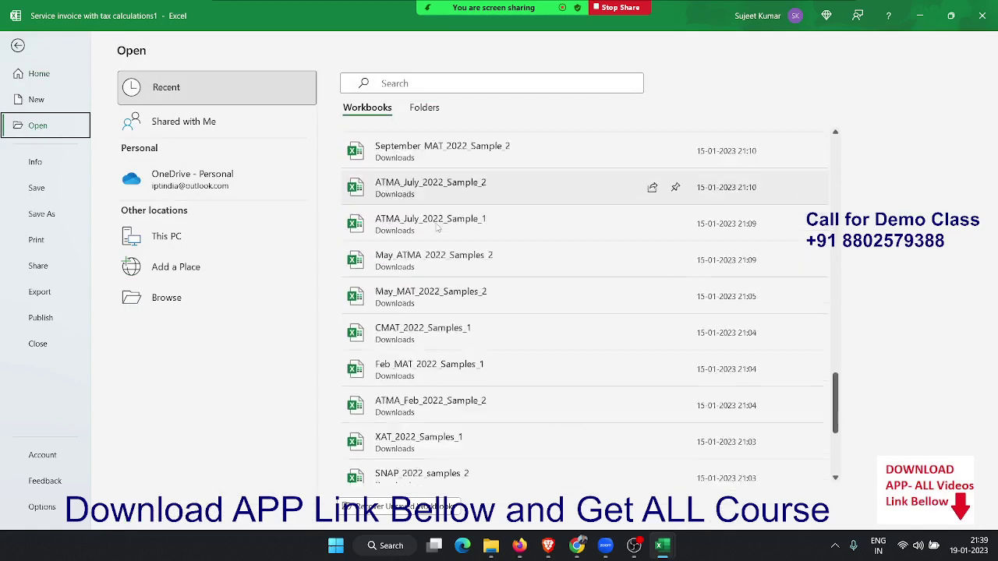
scroll(452, 242, down, 5)
scroll(469, 312, up, 2)
scroll(471, 364, up, 3)
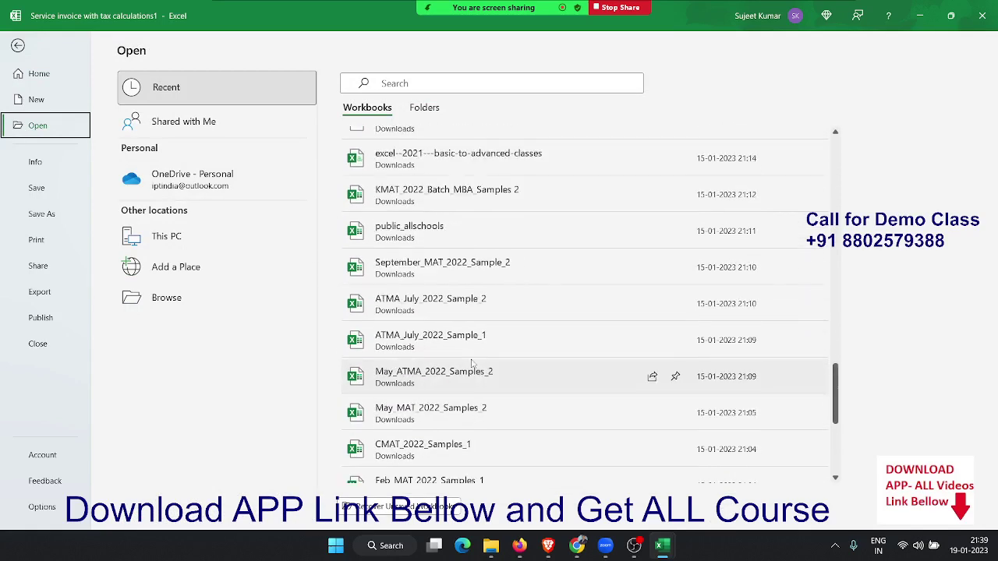
scroll(471, 363, up, 3)
scroll(471, 364, up, 3)
scroll(471, 363, up, 3)
scroll(470, 363, up, 3)
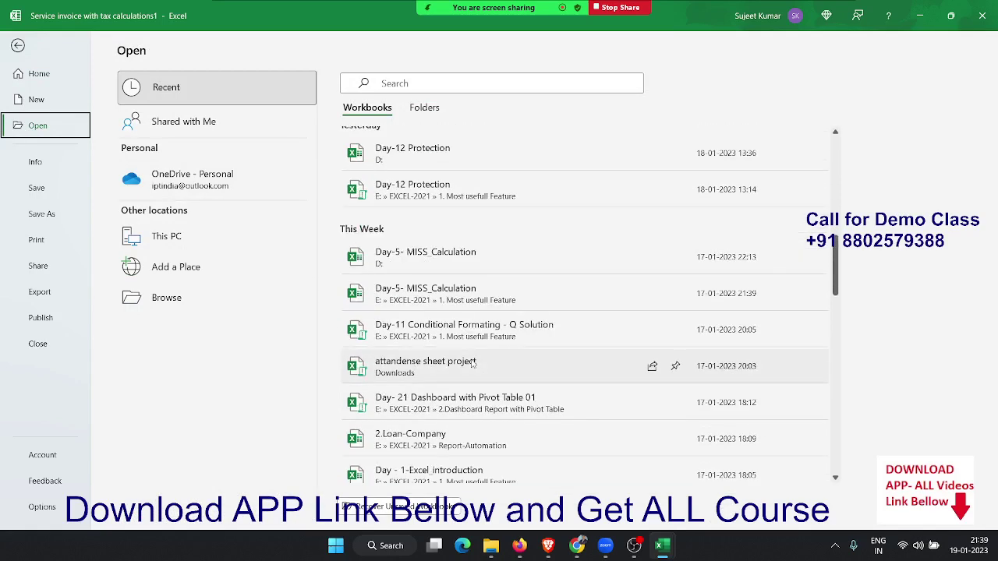
scroll(471, 363, up, 3)
scroll(470, 363, up, 3)
scroll(471, 363, up, 2)
scroll(471, 363, up, 1)
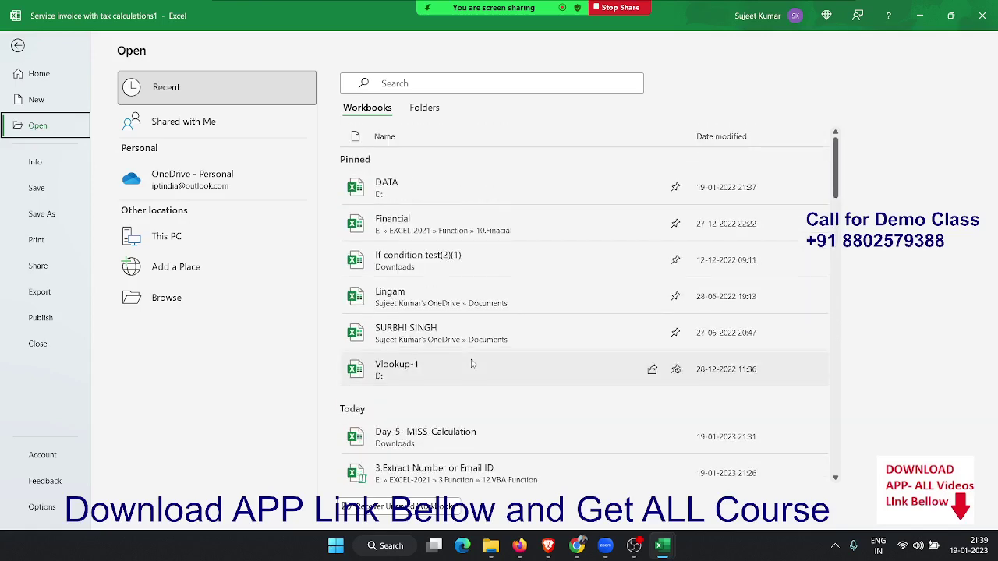
scroll(471, 364, down, 3)
scroll(471, 363, down, 3)
scroll(471, 364, down, 5)
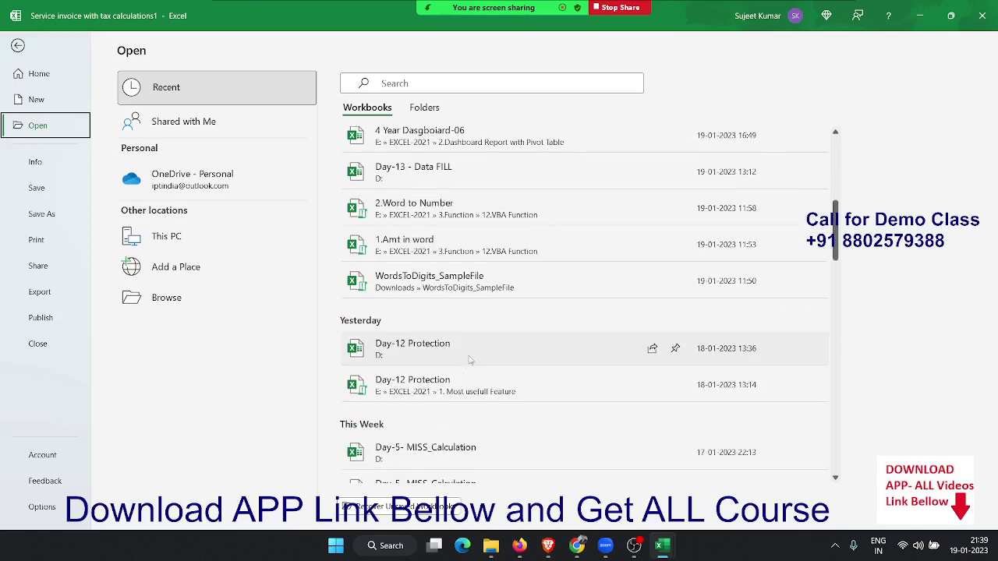
scroll(468, 365, down, 3)
scroll(468, 364, down, 3)
scroll(467, 365, down, 3)
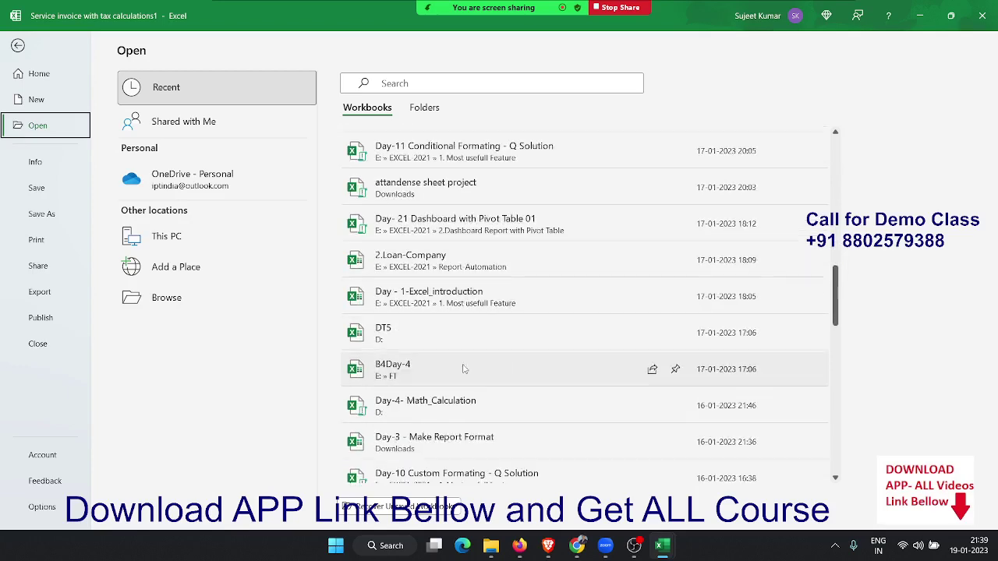
scroll(464, 368, down, 2)
scroll(464, 368, down, 3)
scroll(462, 369, down, 3)
scroll(461, 369, down, 4)
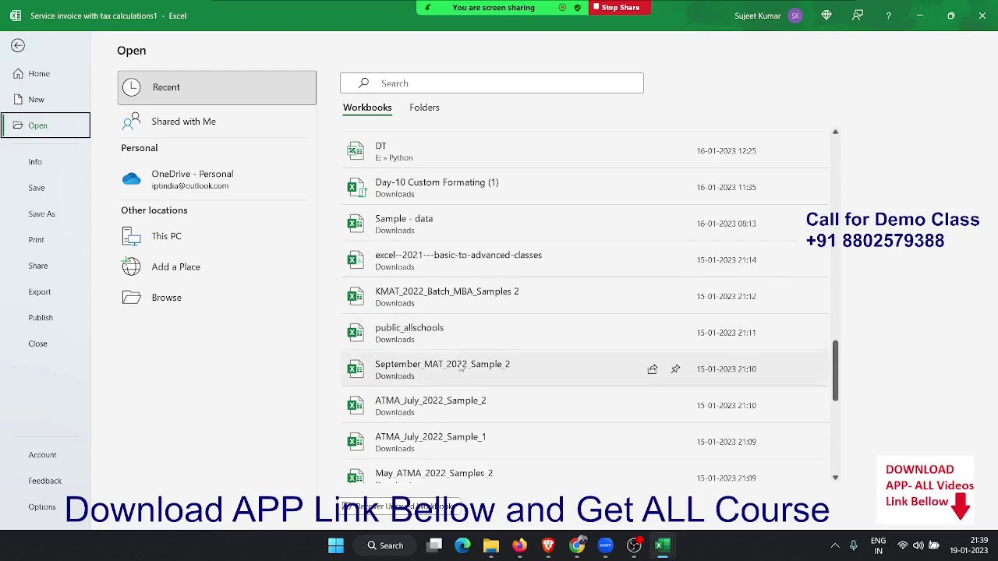
scroll(461, 369, down, 3)
scroll(460, 368, up, 3)
scroll(462, 366, up, 10)
scroll(460, 366, up, 6)
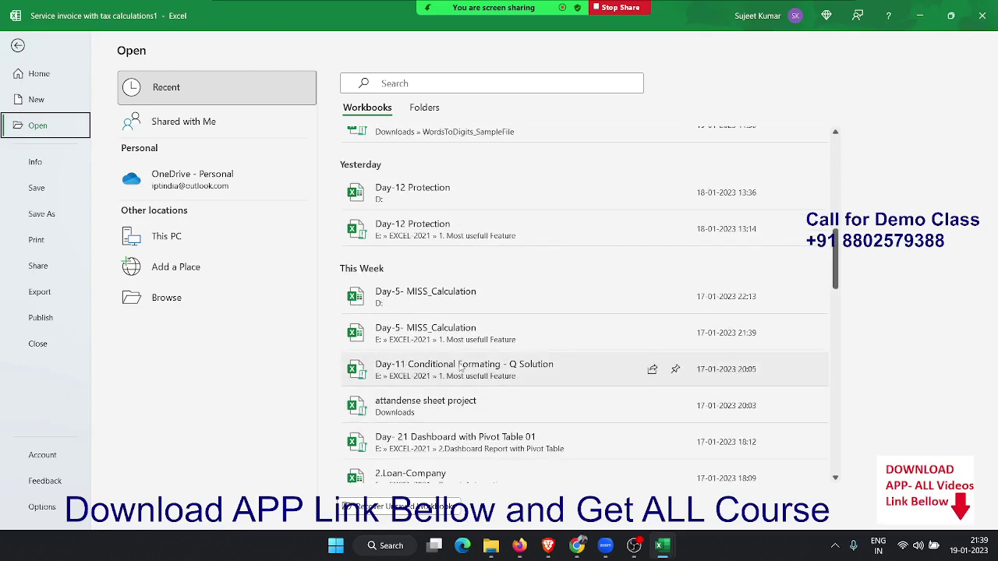
scroll(460, 367, up, 8)
scroll(461, 366, up, 5)
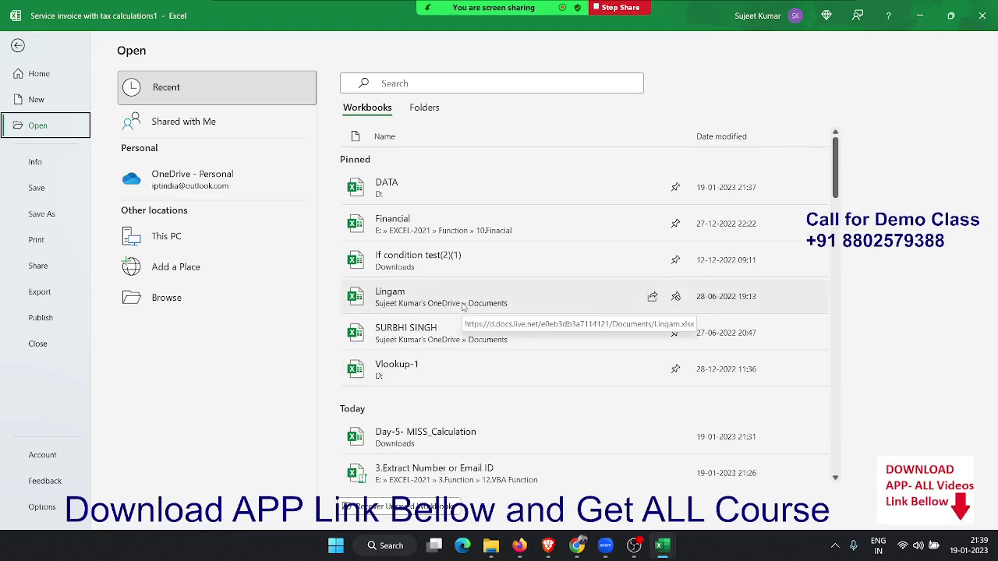
Step: Switch the Recent list to Folders and back to Workbooks
click(431, 109)
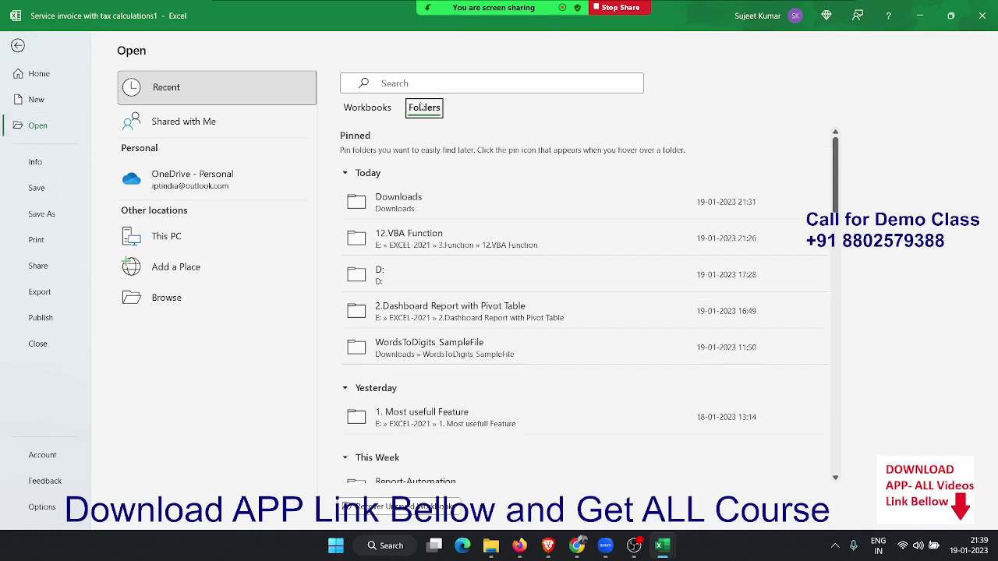
click(385, 108)
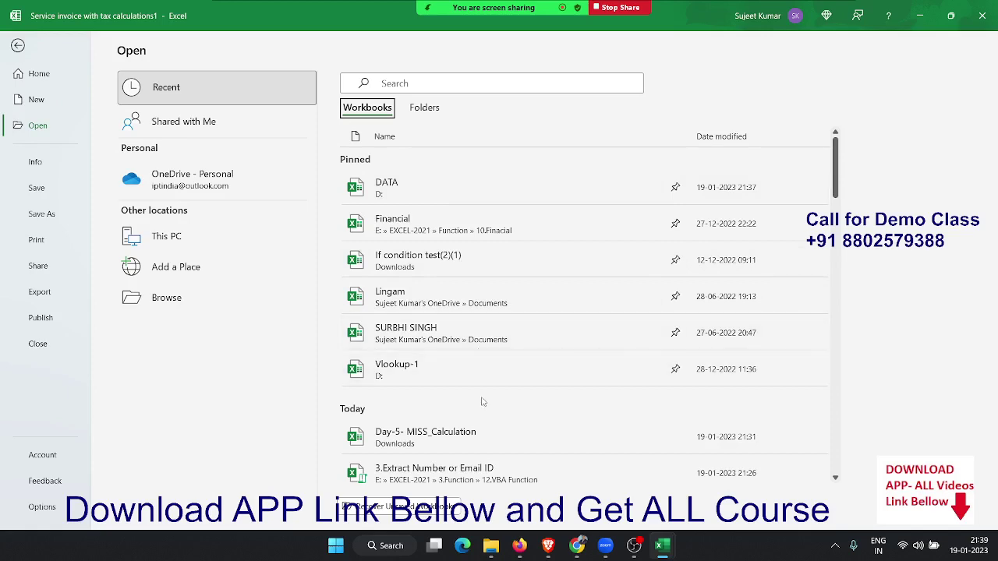
scroll(482, 401, down, 3)
scroll(481, 413, up, 3)
Step: Unpin If condition test(2)(1), Financial and one more workbook
click(674, 262)
click(675, 262)
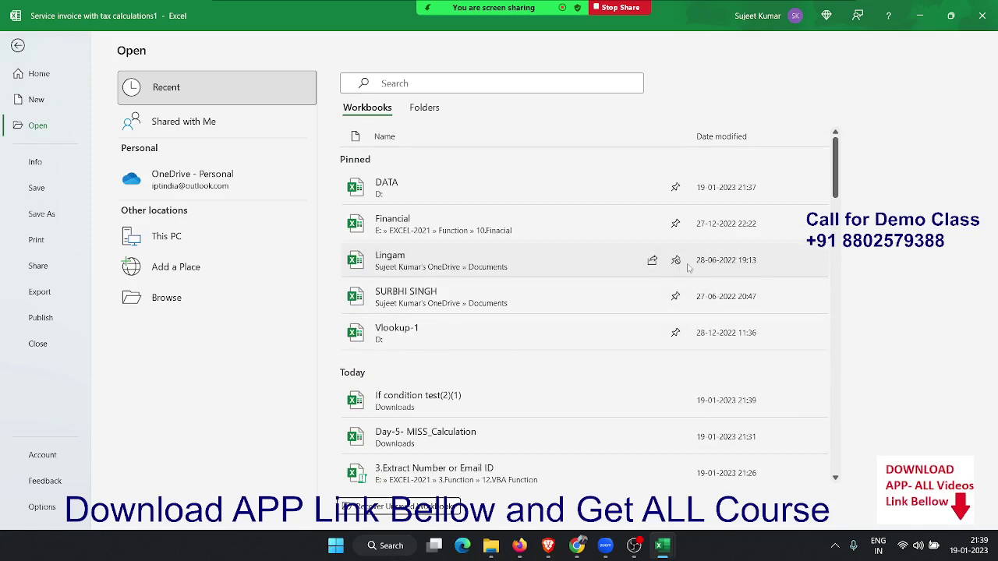
click(672, 227)
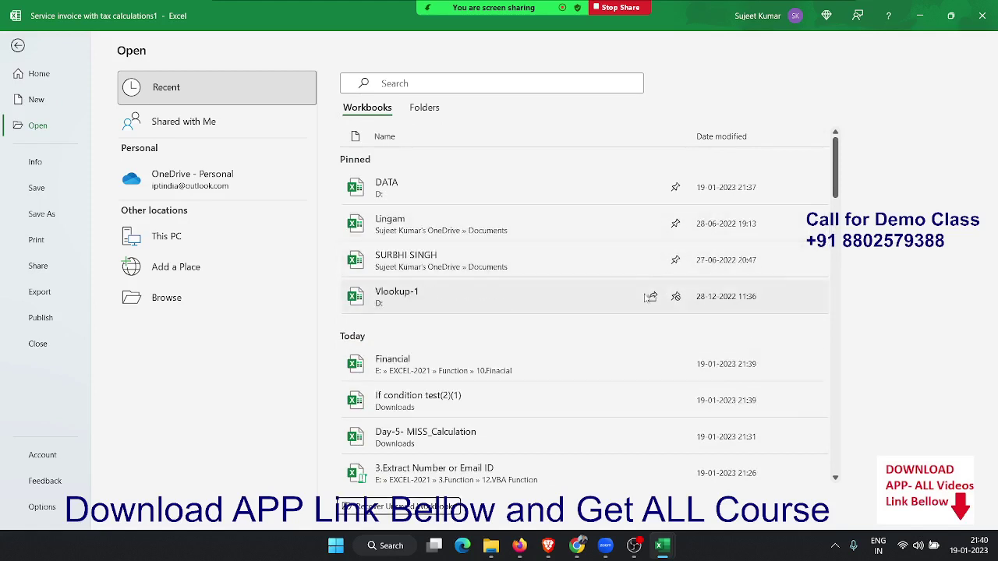
click(675, 261)
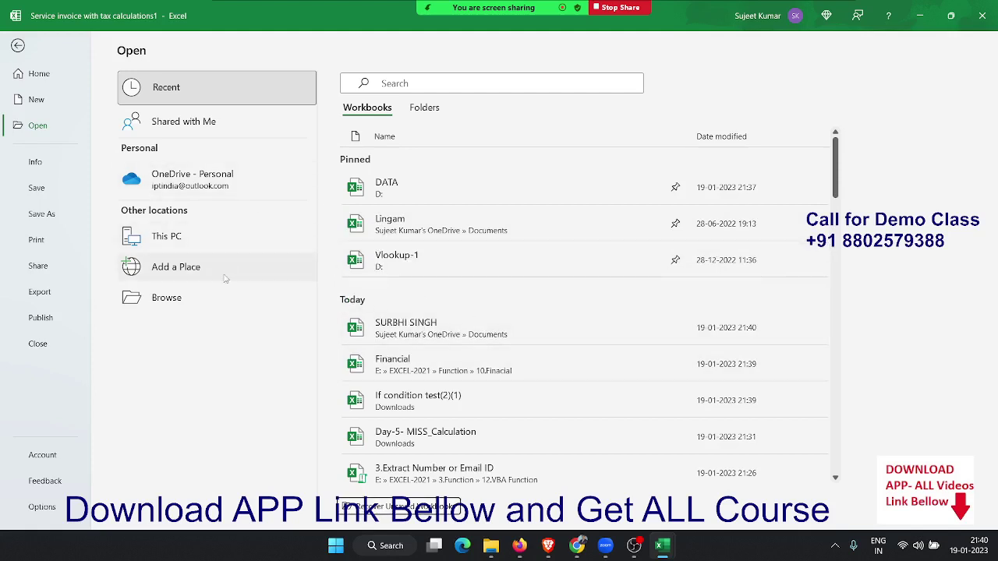
Step: Cancel the Browse dialog, view the workbook's Info page, then show the desktop
click(222, 305)
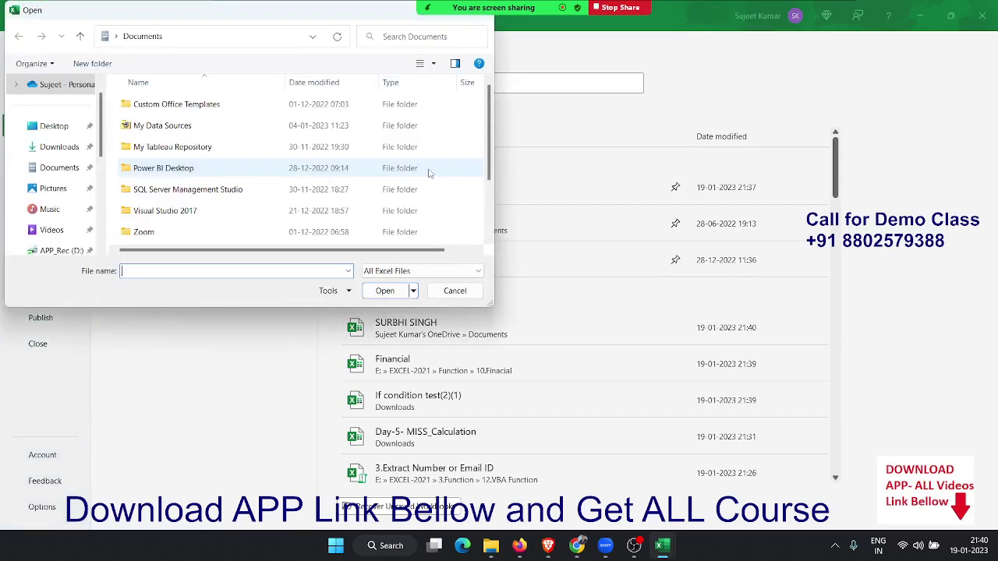
key(Escape)
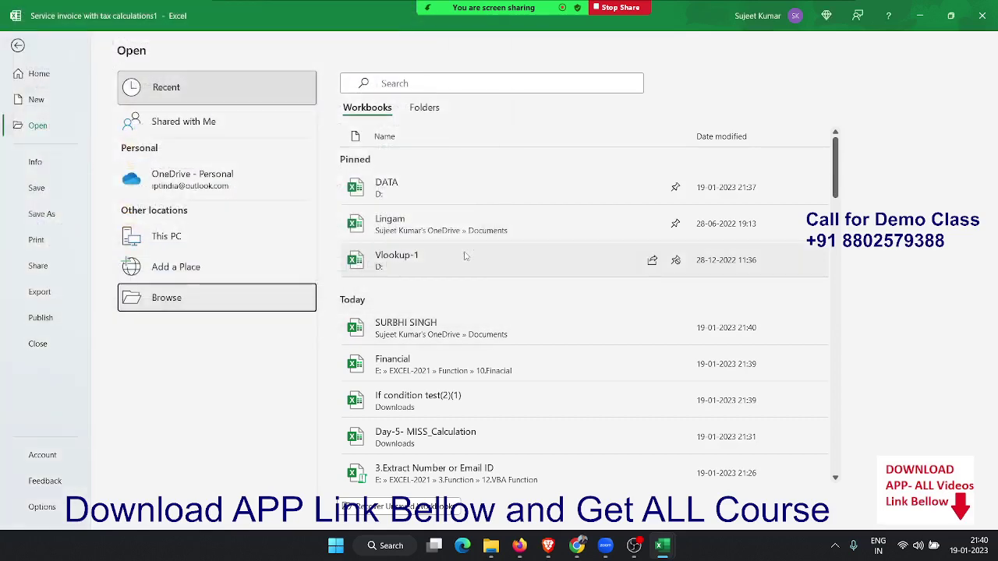
click(43, 163)
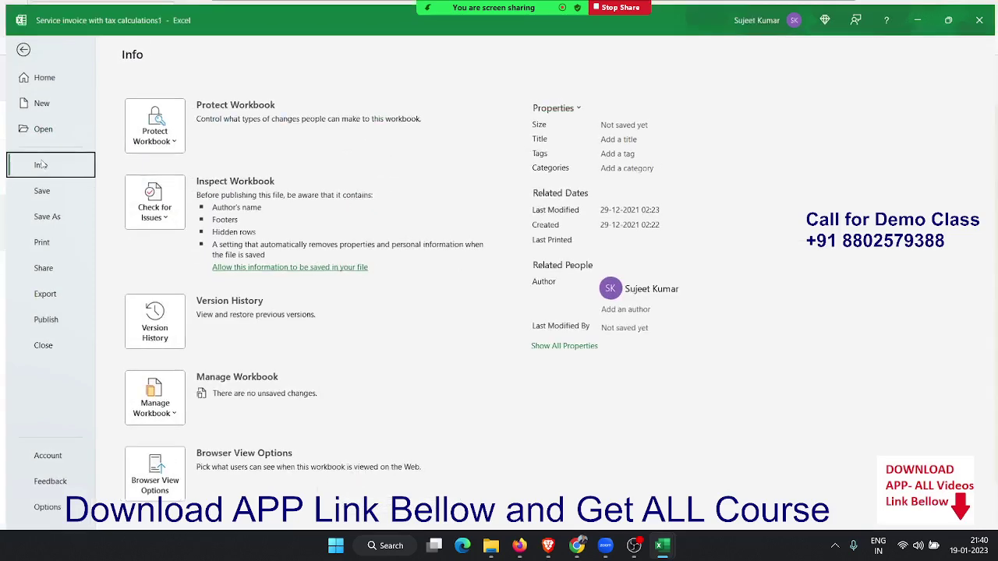
key(super+d)
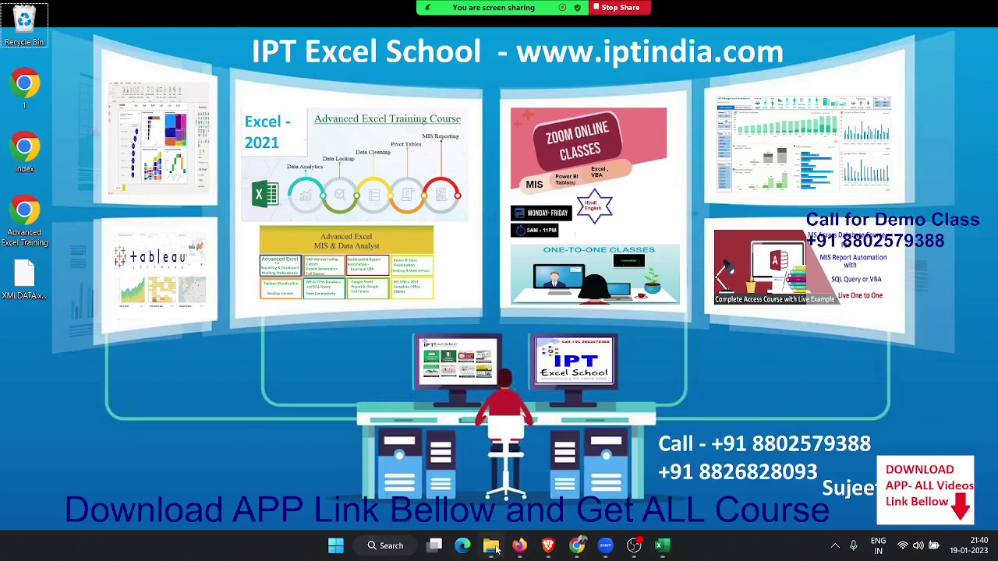
Step: Open File Explorer from the taskbar and go to the APP_Rec (D:) drive
mouse_move(490, 545)
click(460, 508)
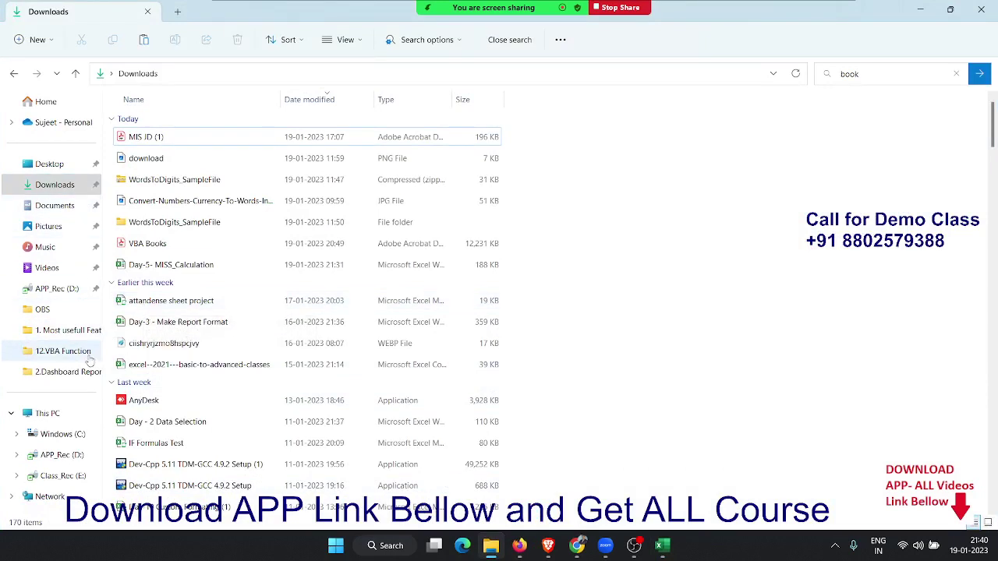
click(88, 455)
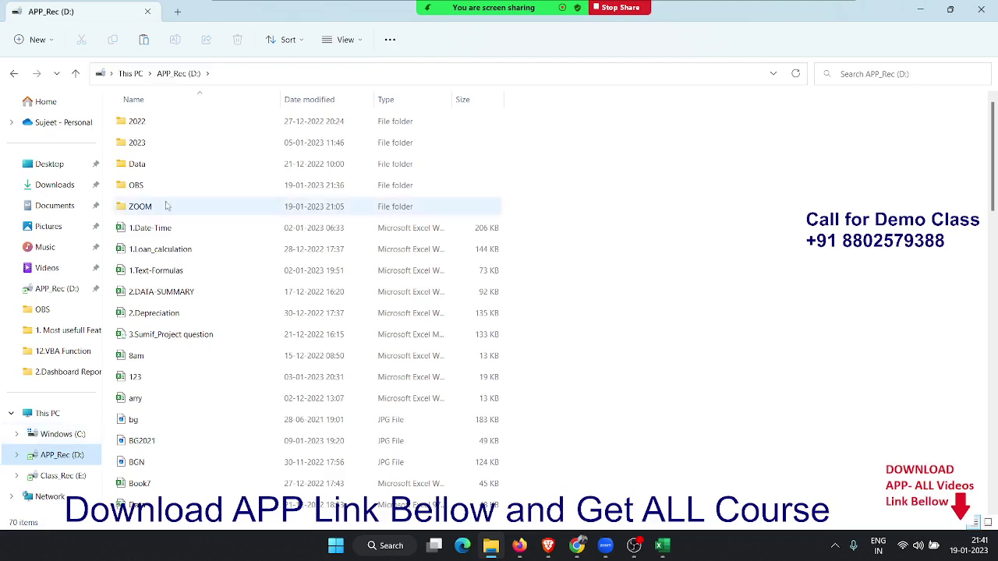
Step: Open and then close the D: drive's Properties window
right_click(210, 231)
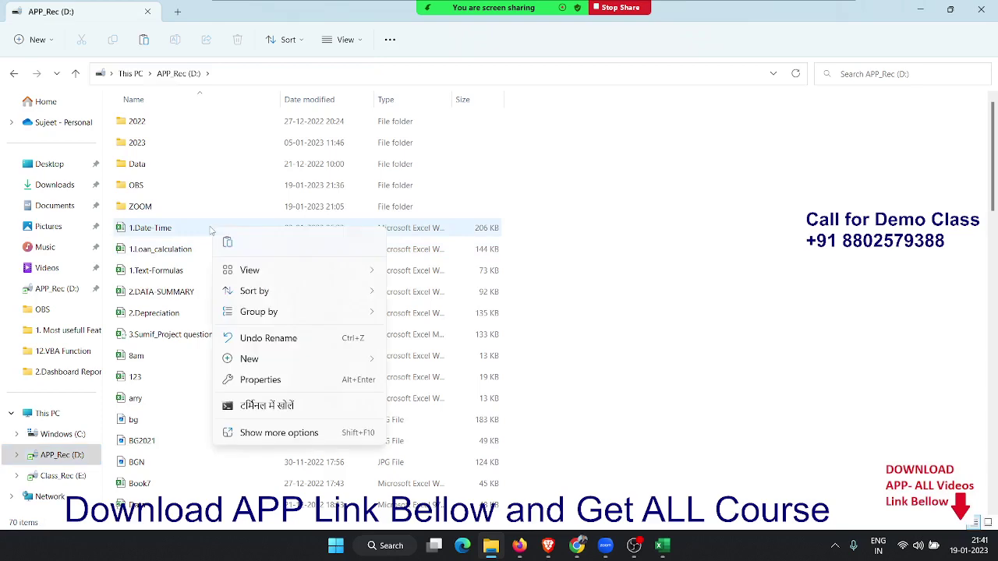
click(246, 434)
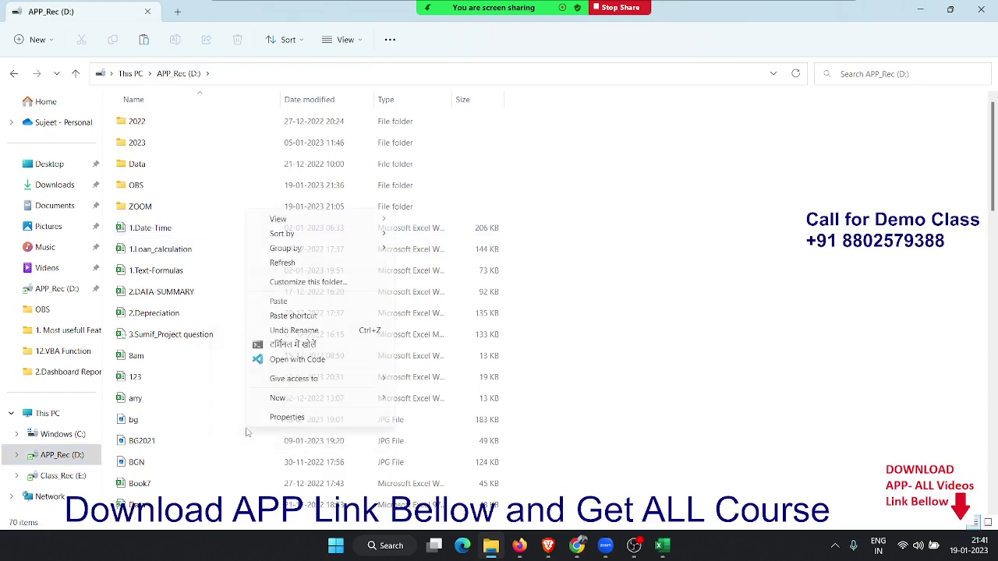
click(286, 417)
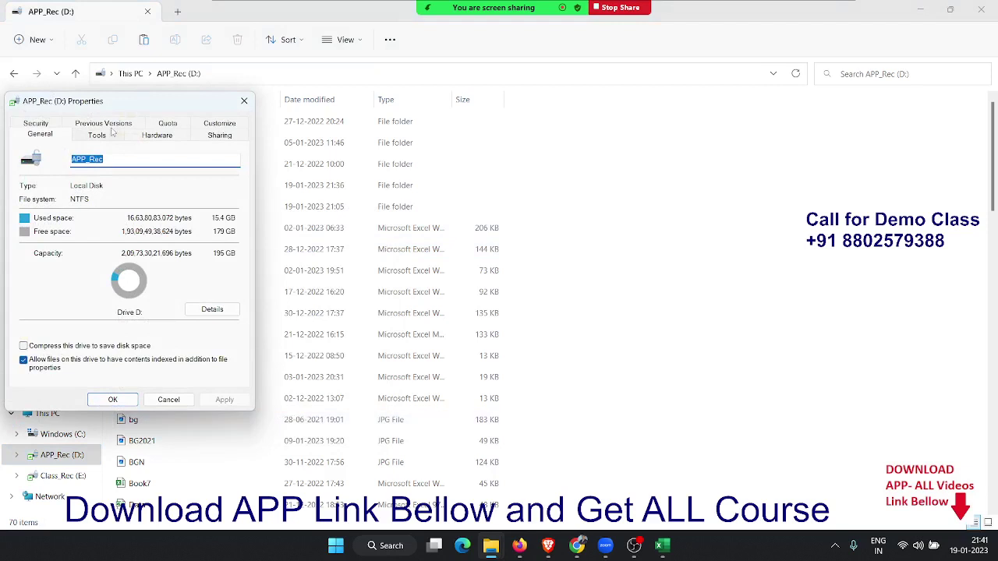
click(244, 100)
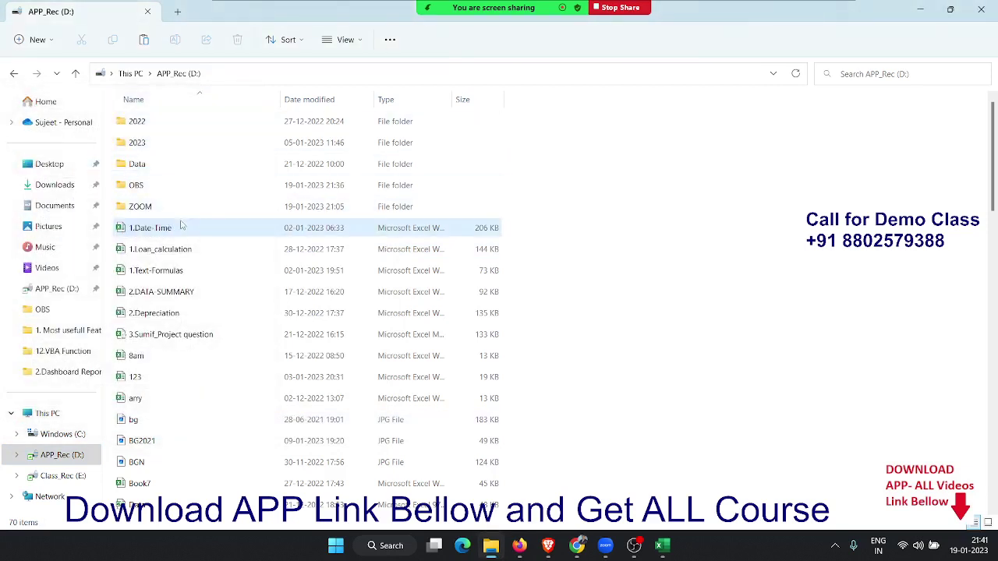
Step: Open the 1.Date-Time file's Properties on the Details tab
click(179, 226)
right_click(175, 227)
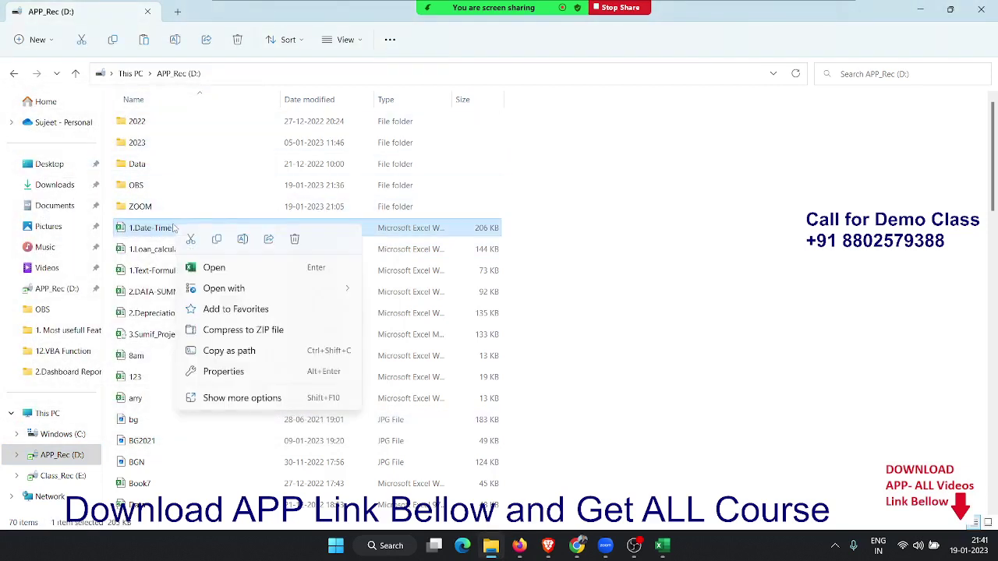
click(209, 372)
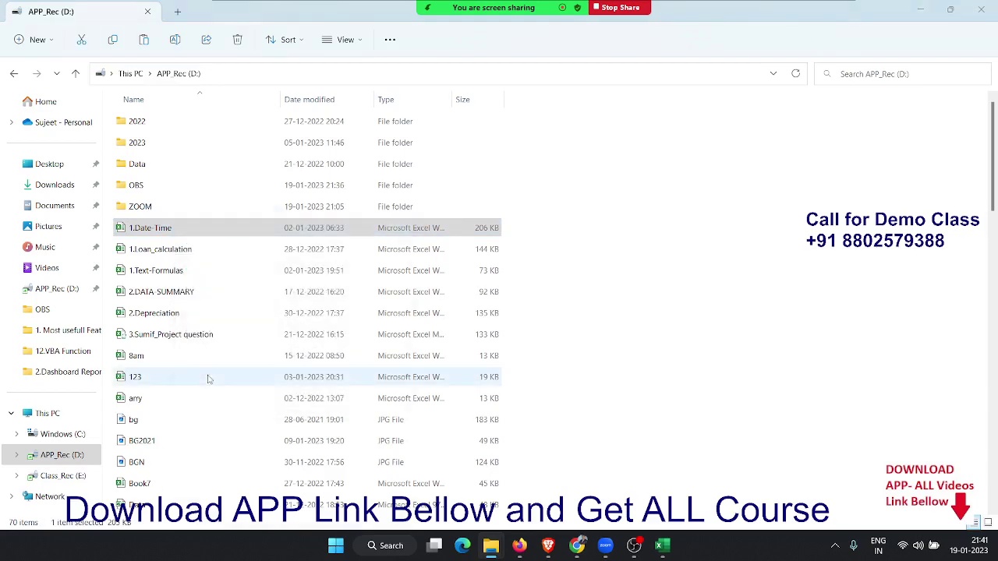
drag(264, 210, 390, 148)
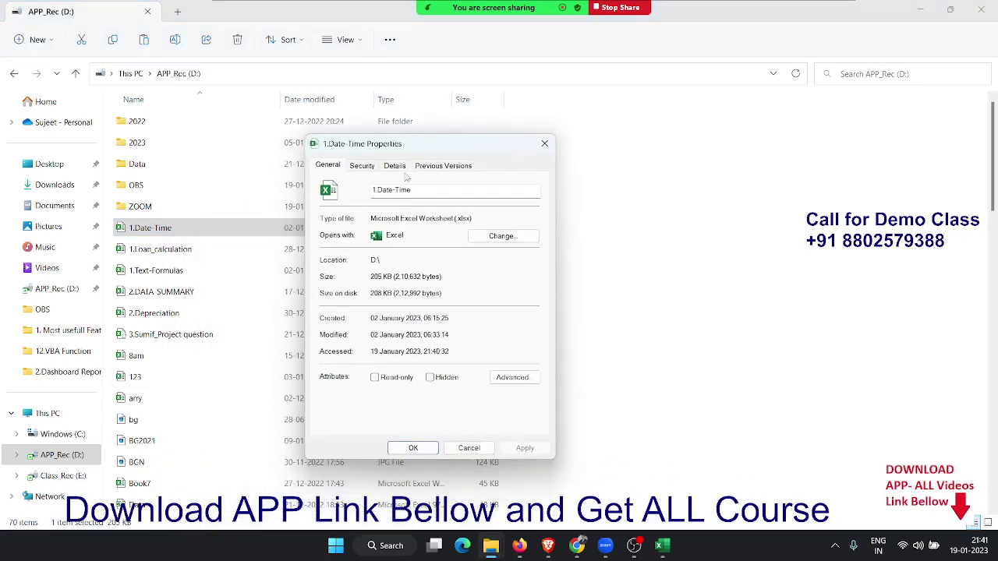
click(395, 167)
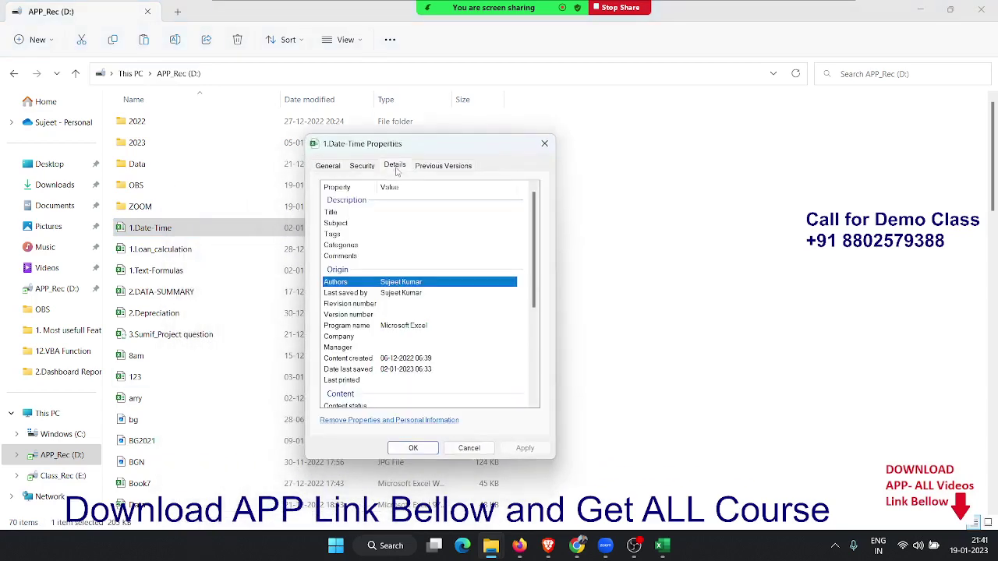
Step: Set the Title property to 'Date Time Formulas Sample File' and apply it
click(410, 221)
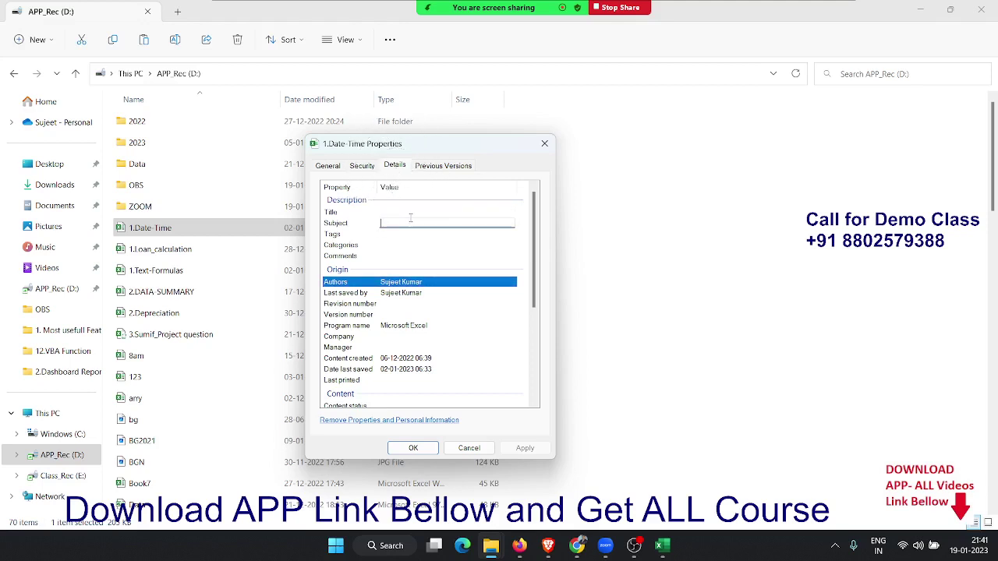
click(404, 210)
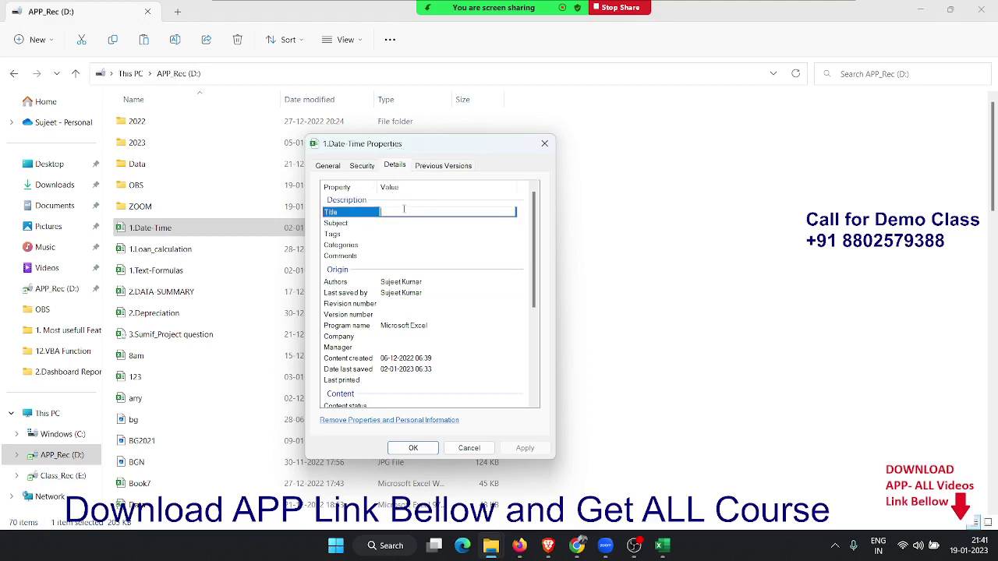
text(Date )
text(Time For)
text(mulas)
text( Sample G)
key(BackSpace)
text(Fi)
text(le)
key(Return)
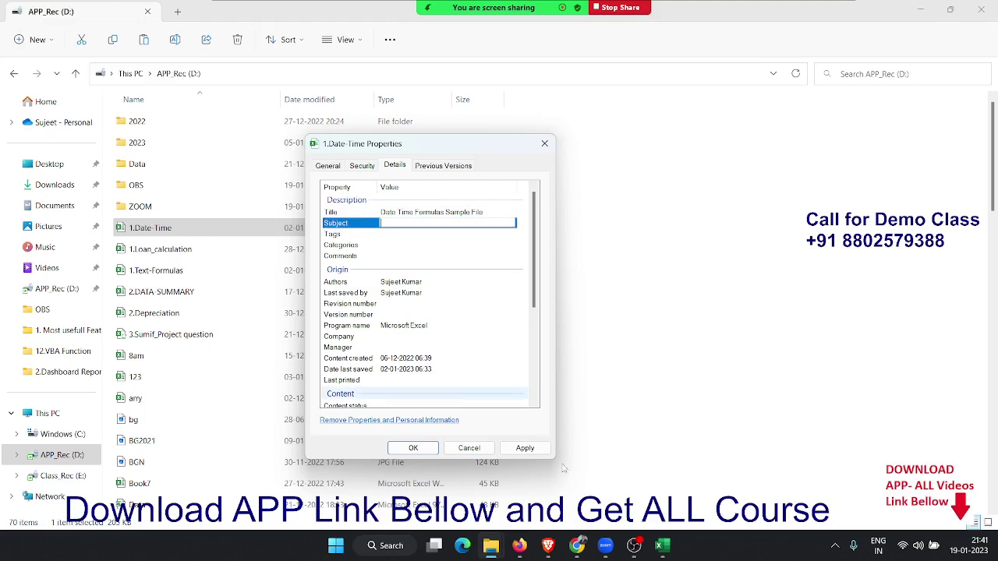
click(530, 454)
click(434, 450)
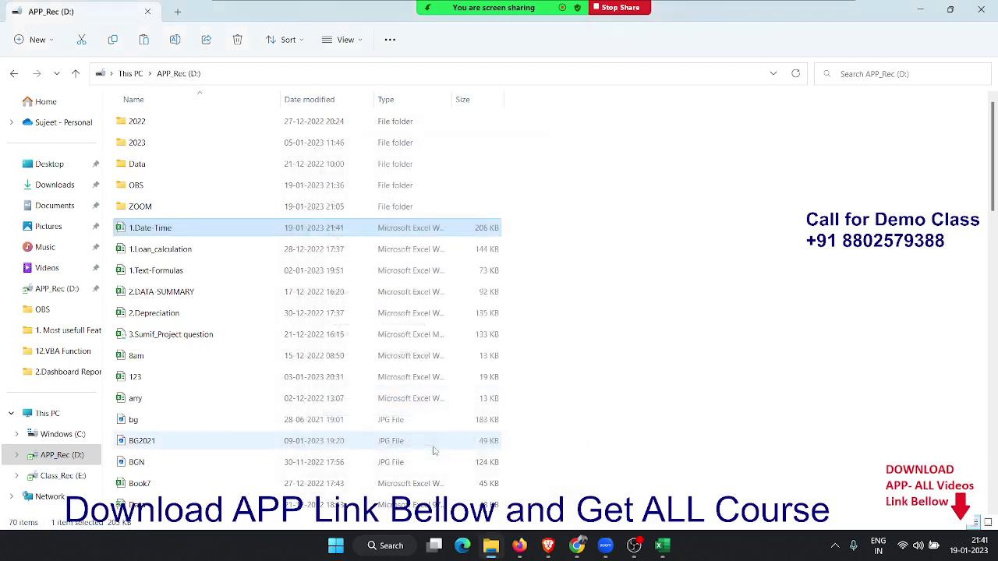
right_click(611, 255)
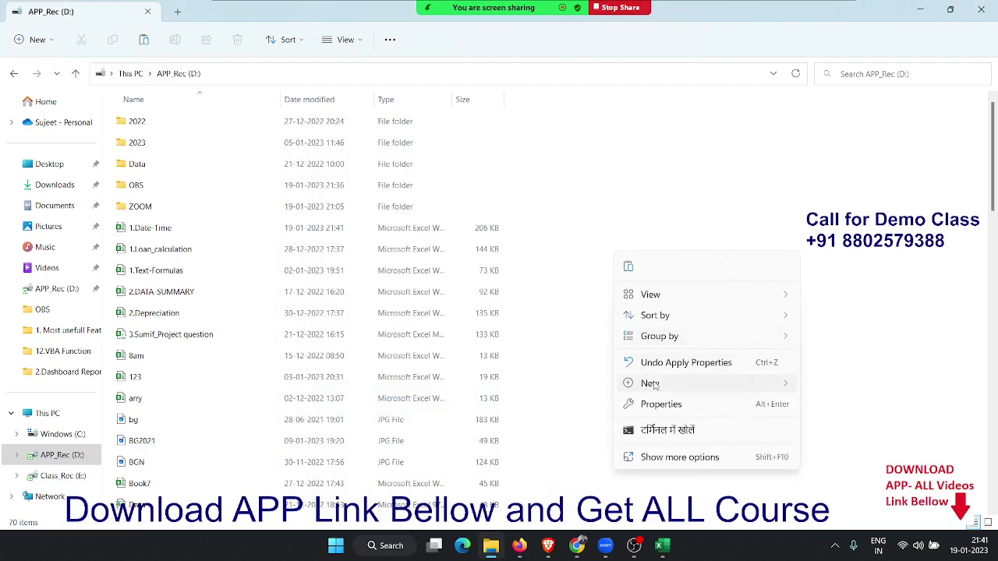
mouse_move(655, 341)
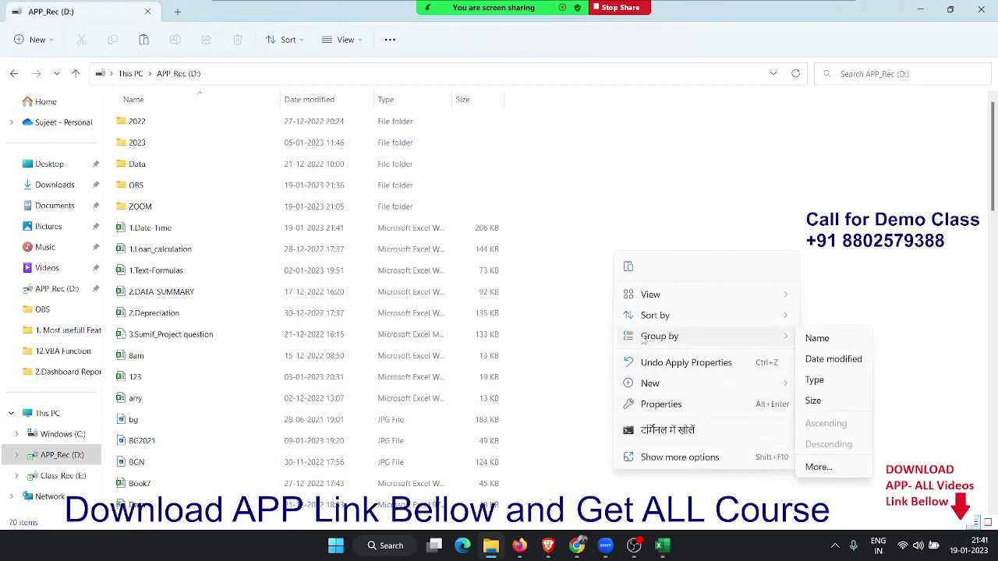
click(648, 457)
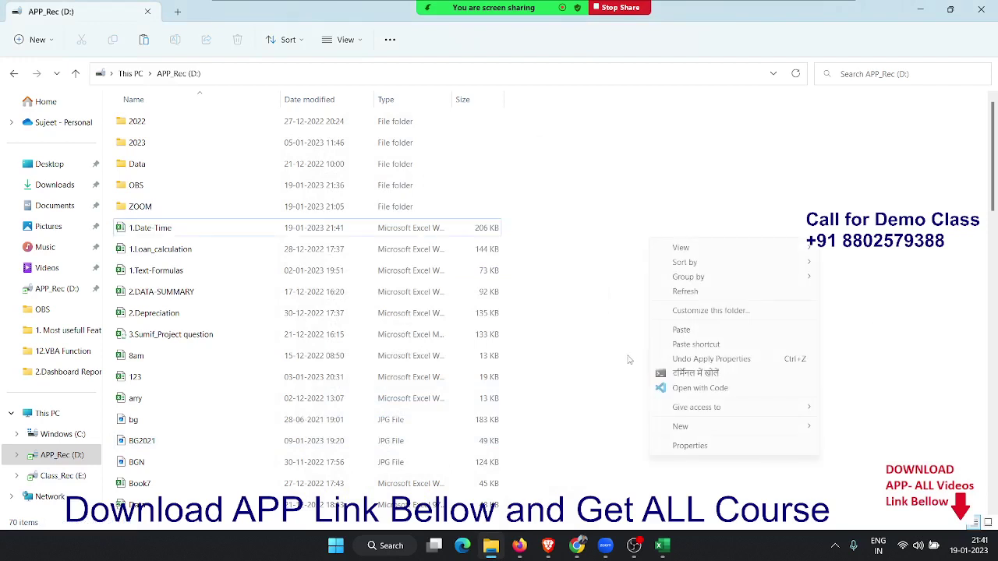
click(678, 292)
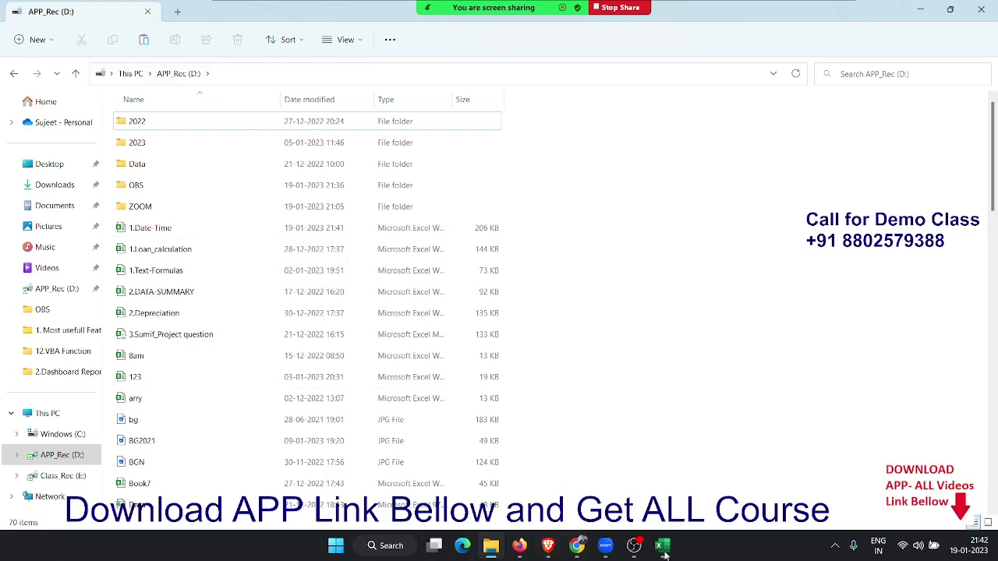
Step: Switch to the Service invoice workbook, select Categories on Info, then show Save As locations
mouse_move(674, 552)
click(731, 471)
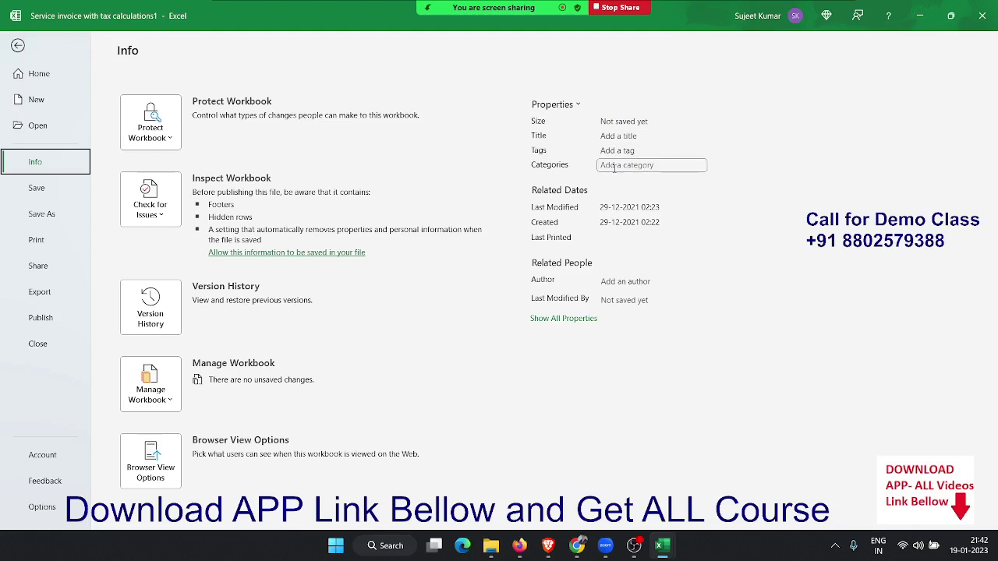
click(614, 166)
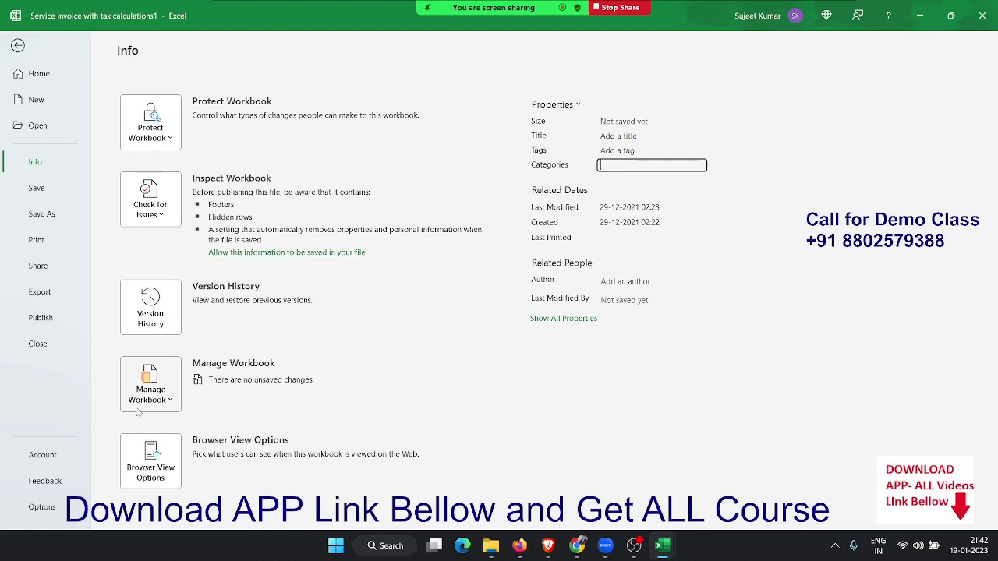
click(65, 191)
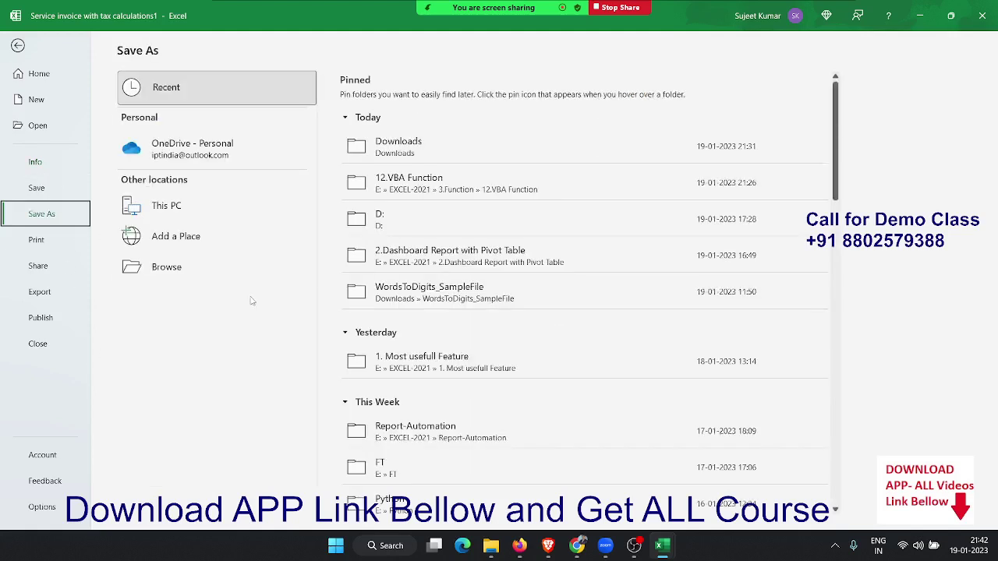
Step: Open the Save As dialog on Documents with the file name 'Service invoice with tax calculations1'
scroll(595, 238, down, 1)
scroll(595, 237, up, 1)
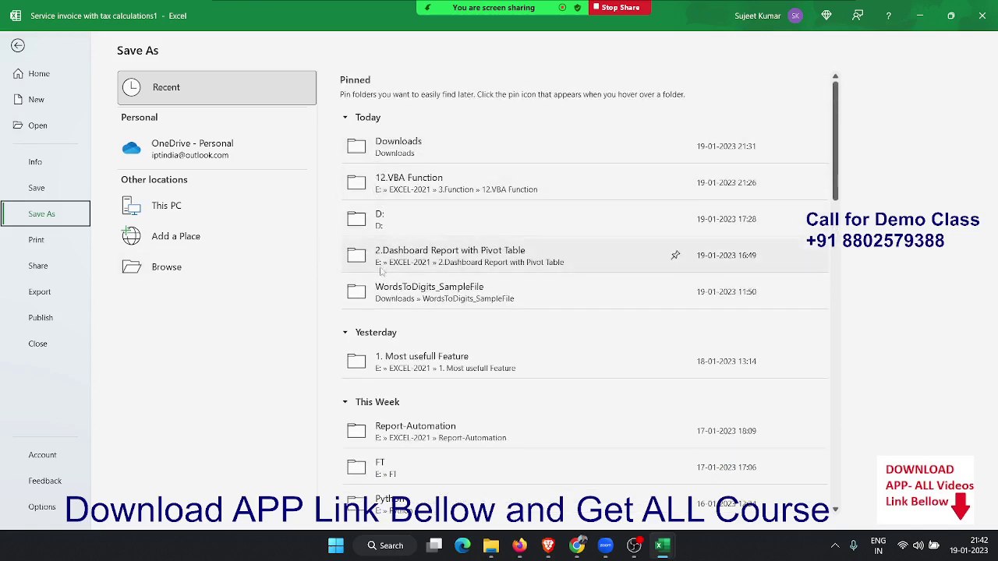
click(165, 279)
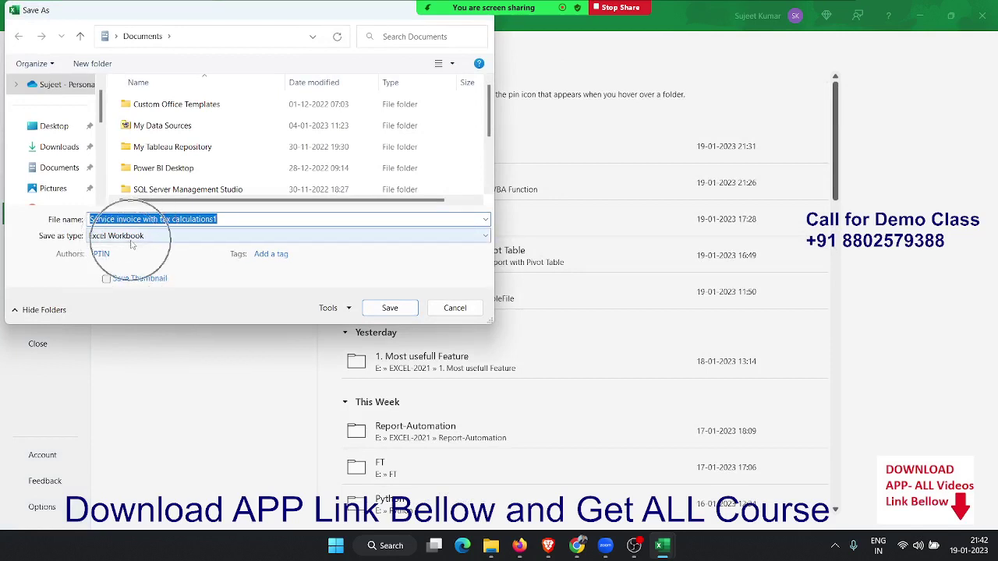
Step: Look over the Save as type formats, then cancel the Save As dialog without saving
click(106, 237)
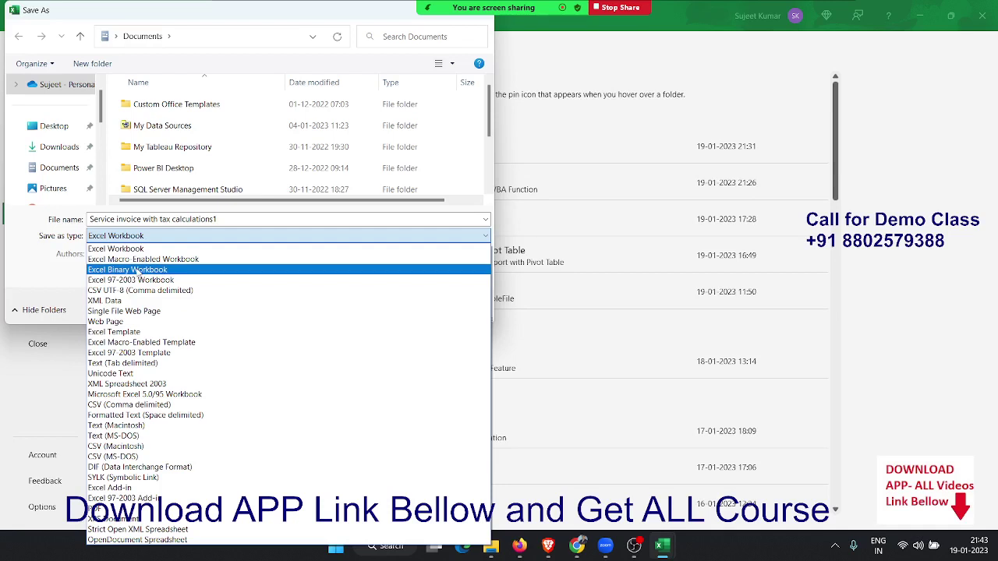
key(Escape)
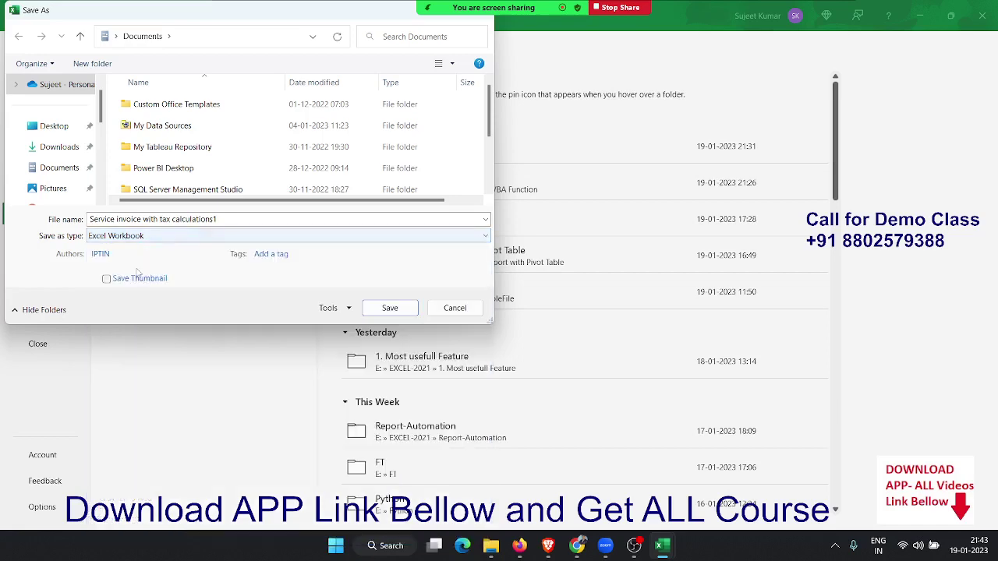
key(Escape)
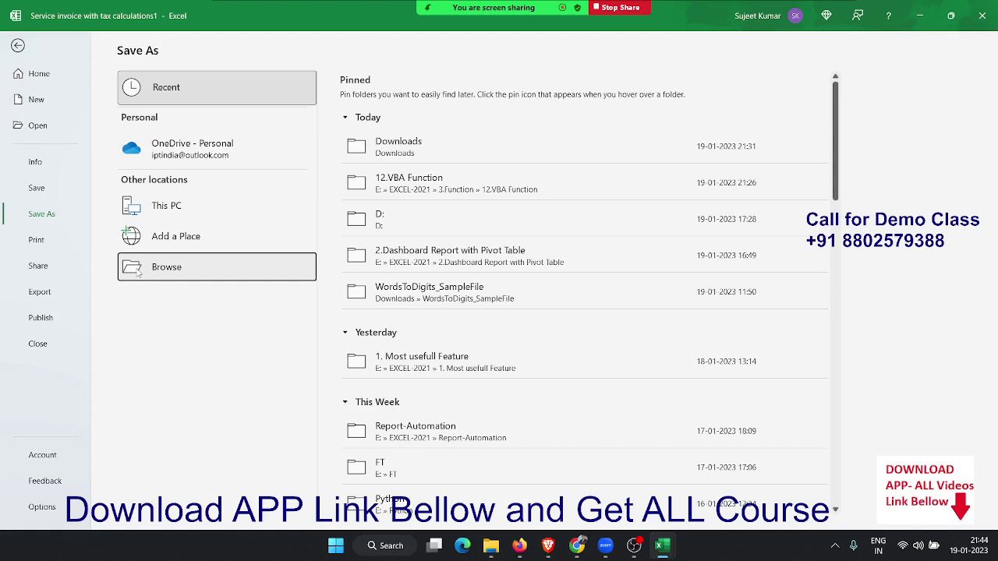
Step: On the Print page, review copies, keep Microsoft Print to PDF and print active sheets only
click(70, 248)
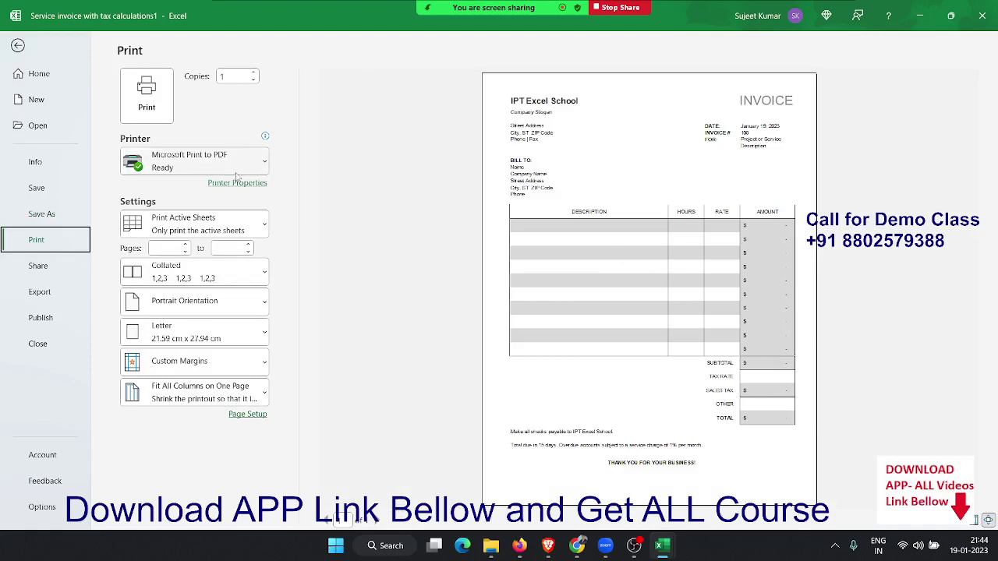
click(237, 79)
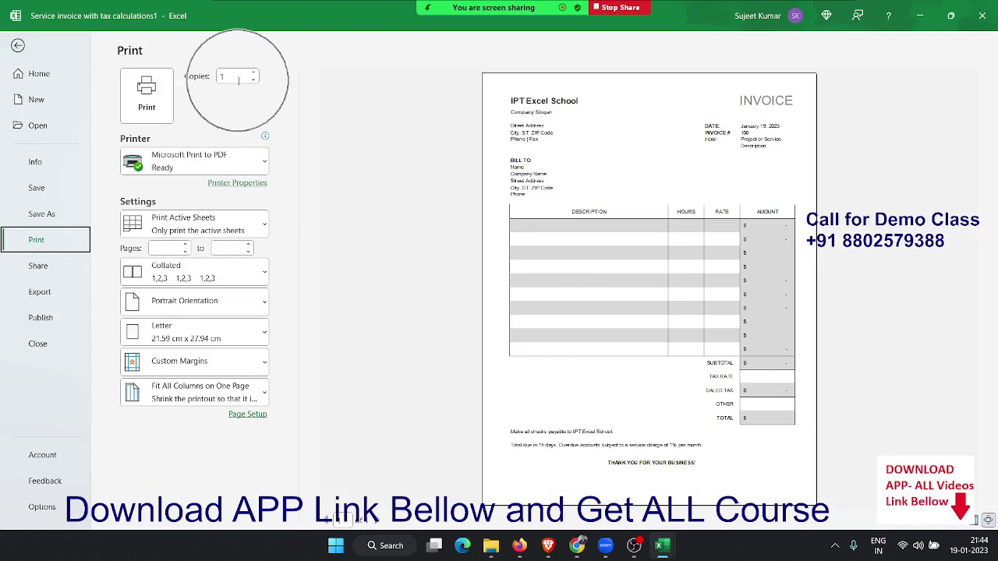
click(237, 79)
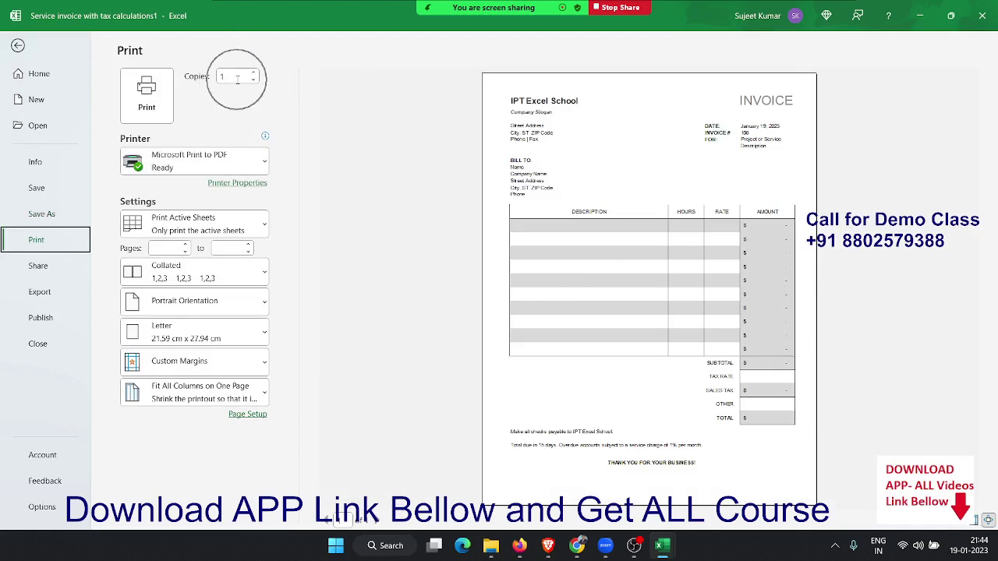
click(259, 167)
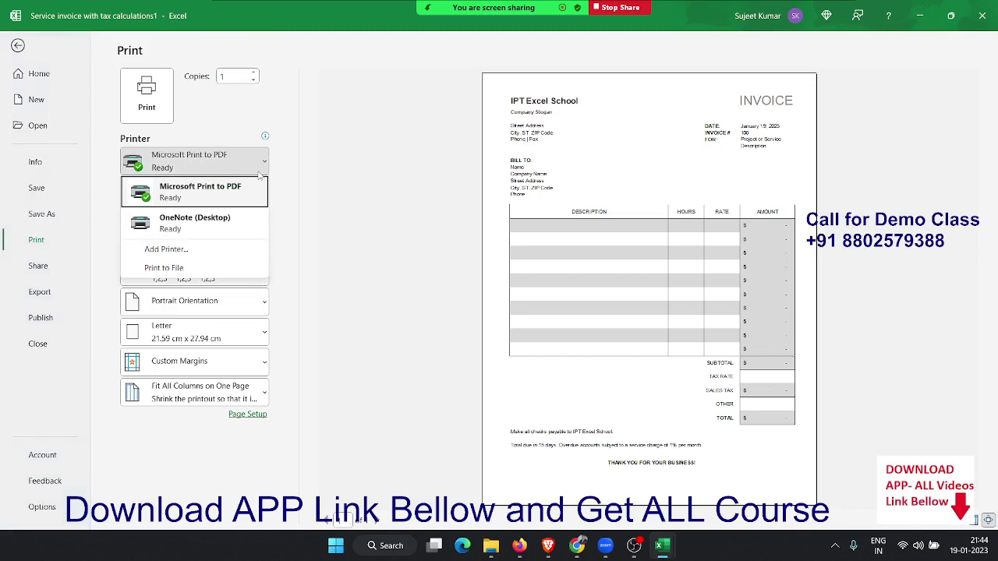
click(259, 178)
click(254, 226)
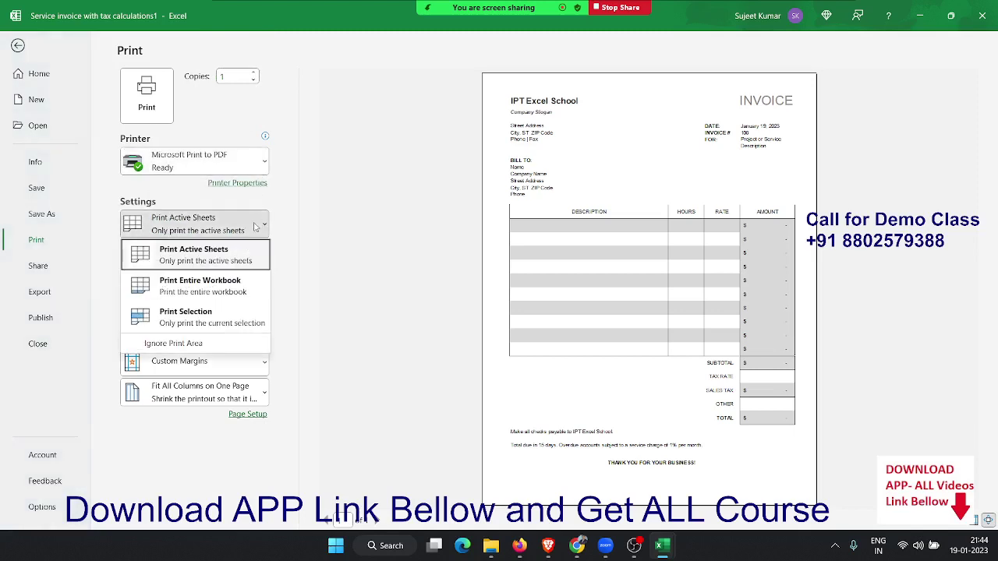
click(254, 227)
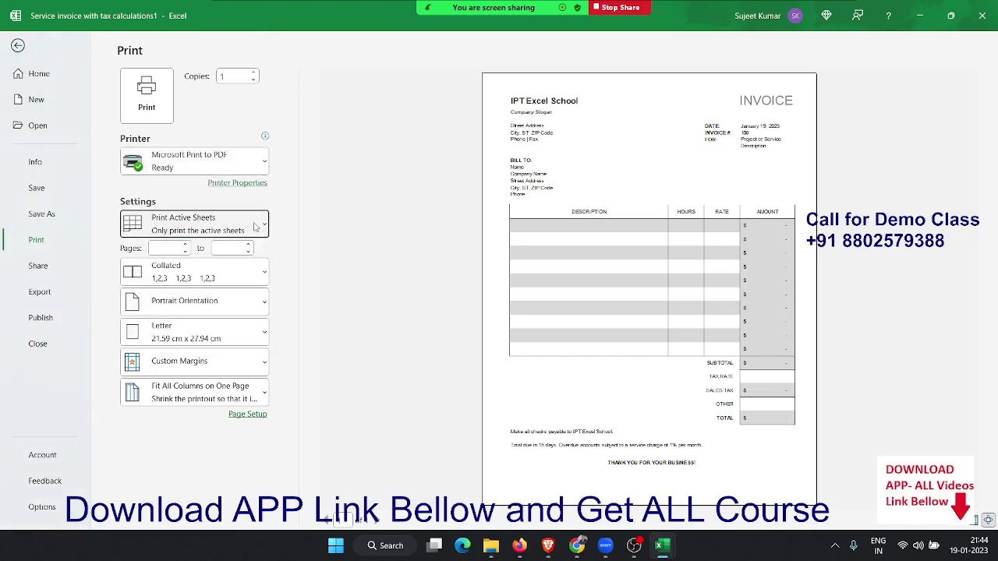
Step: Leave portrait orientation, Letter paper and custom margins unchanged, then bring up the Share options
click(226, 301)
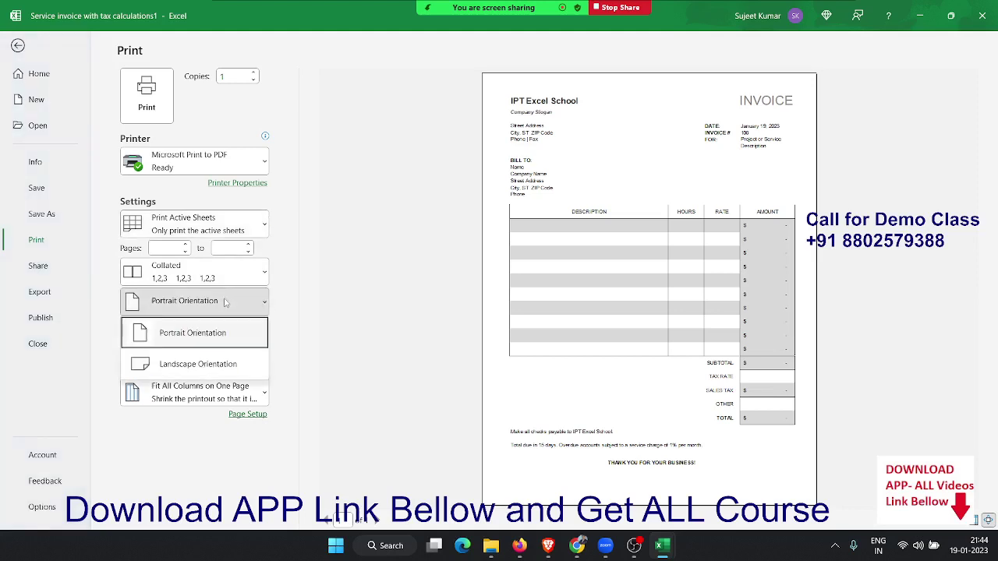
click(225, 309)
click(223, 334)
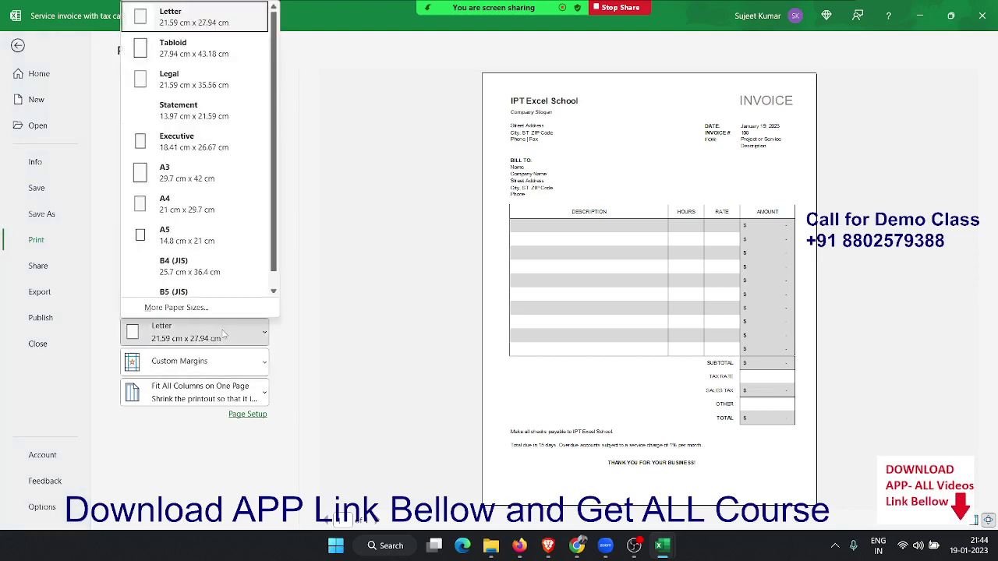
click(223, 334)
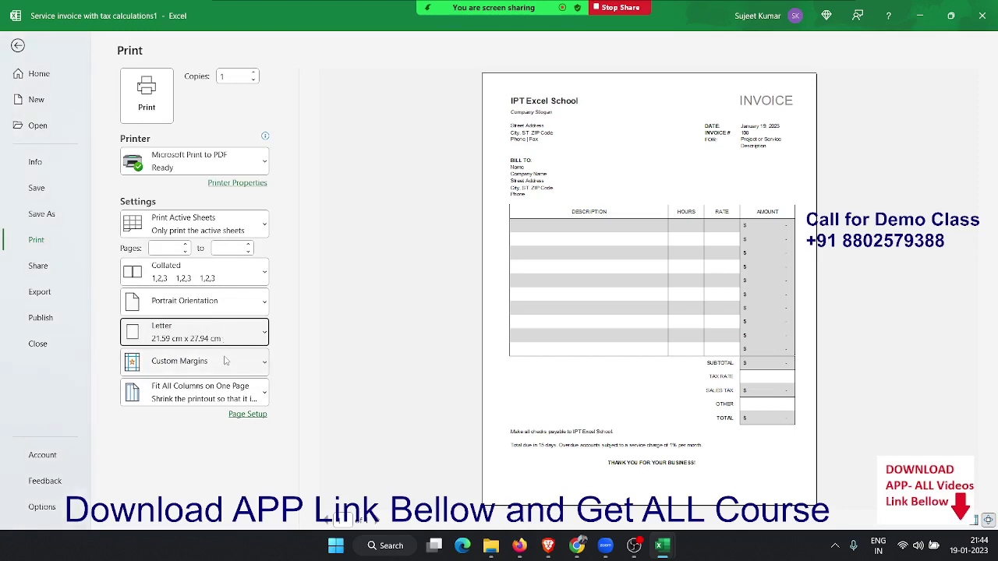
click(220, 361)
click(222, 360)
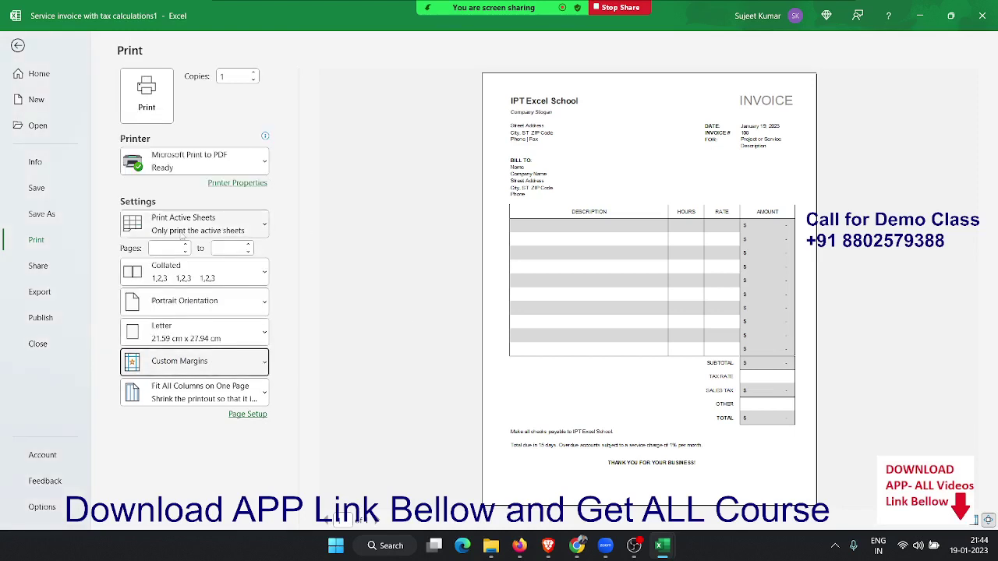
click(36, 268)
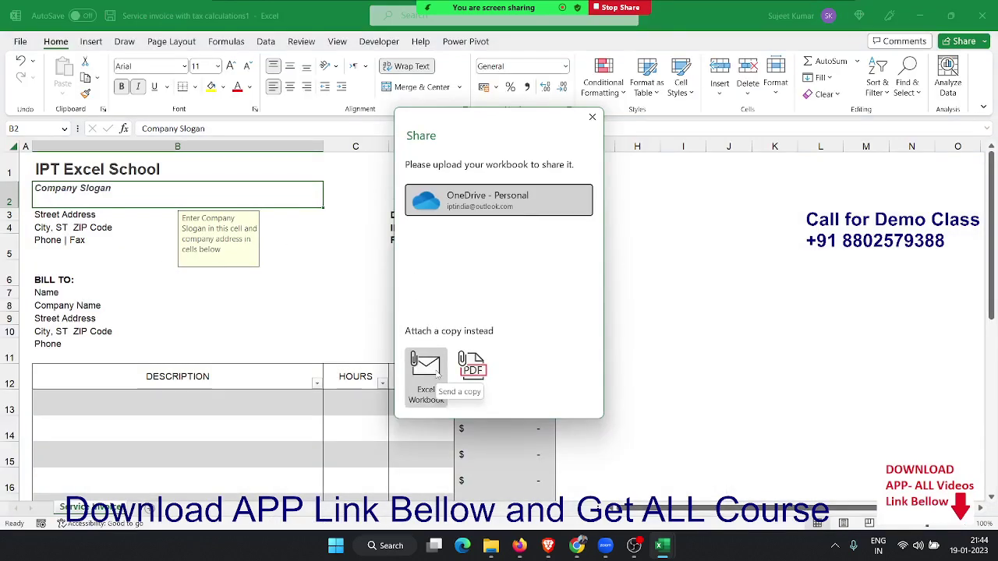
Step: Dismiss the Share window and go to the File Export page for PDF/XPS creation
key(Escape)
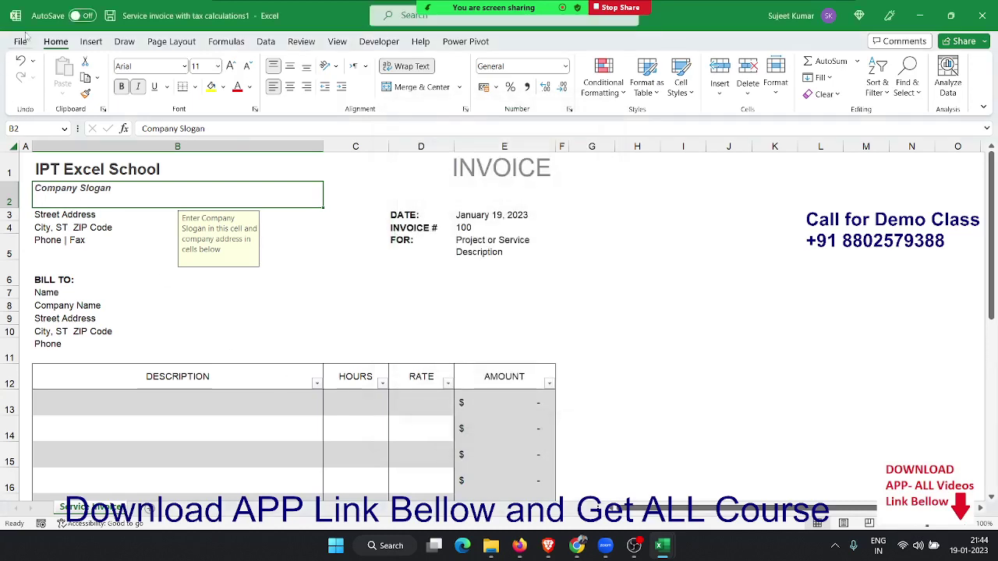
click(24, 41)
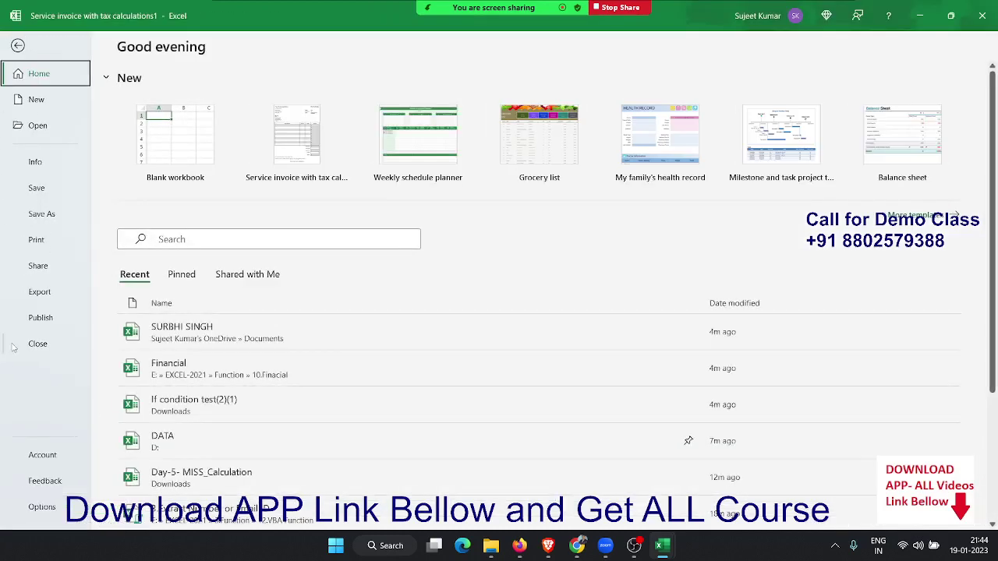
click(40, 295)
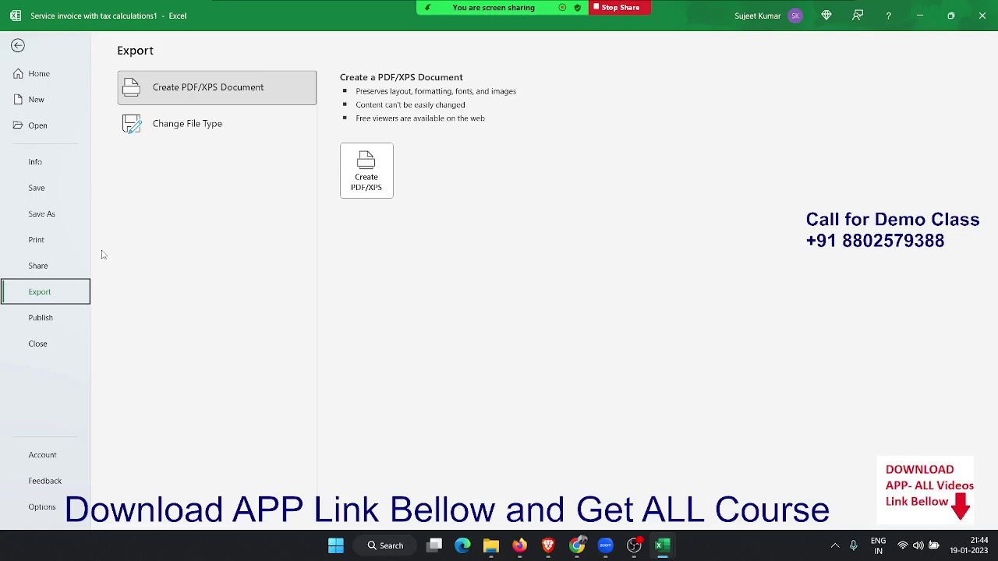
Step: Visit the Publish to Power BI page, then show the Account page with subscription and version details
key(Escape)
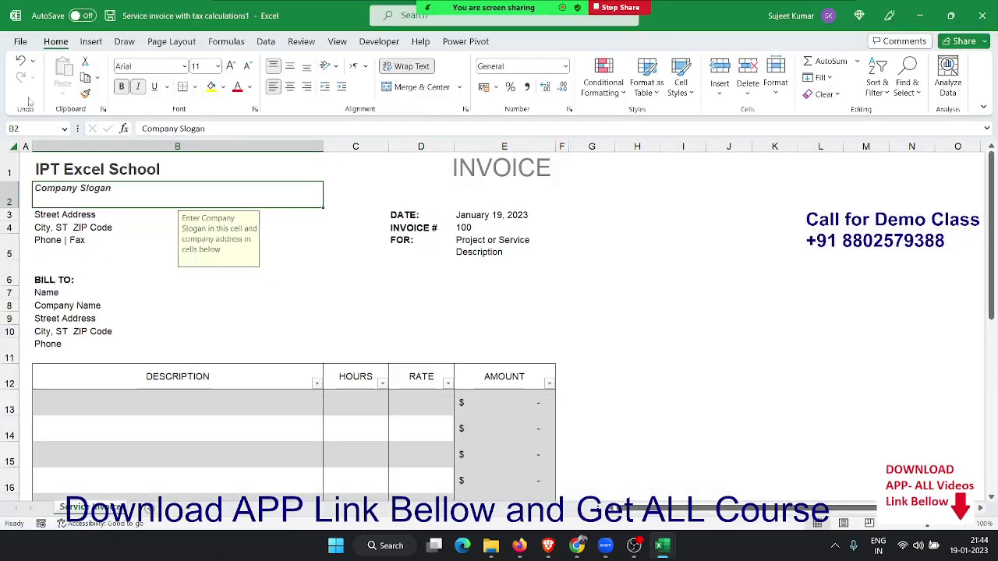
click(30, 43)
click(72, 327)
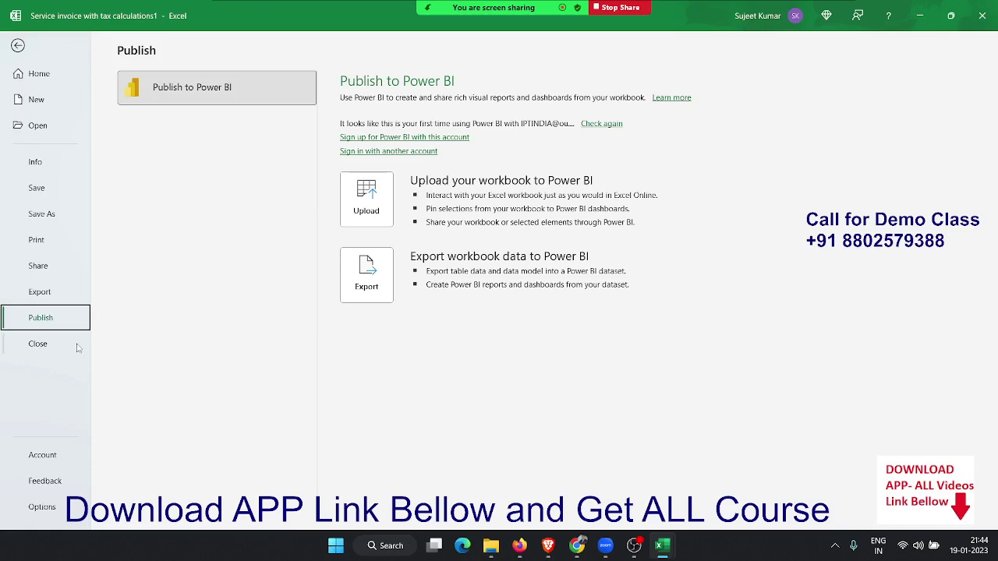
click(53, 463)
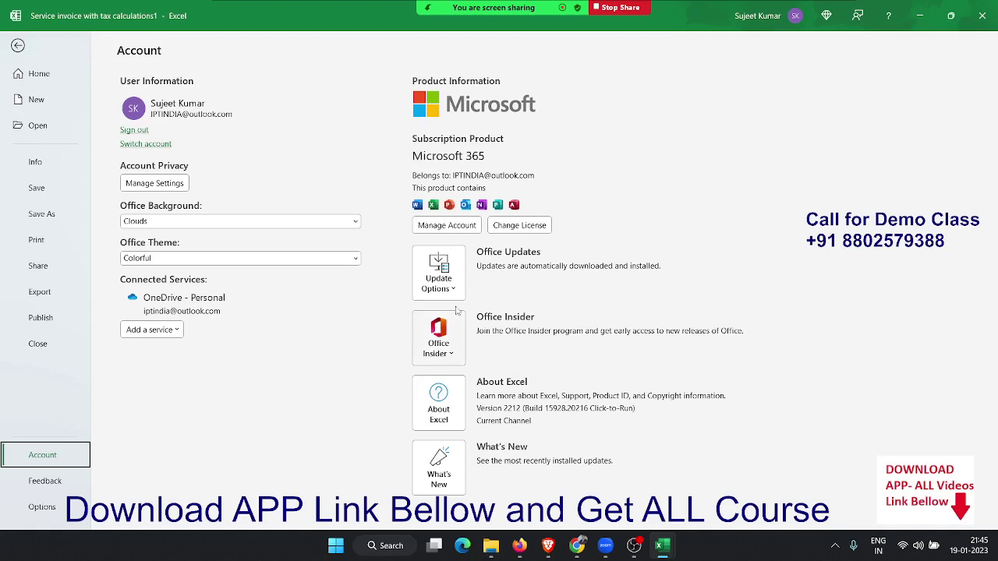
Step: Look over the Update Options menu, close it, and show the Feedback page
click(425, 291)
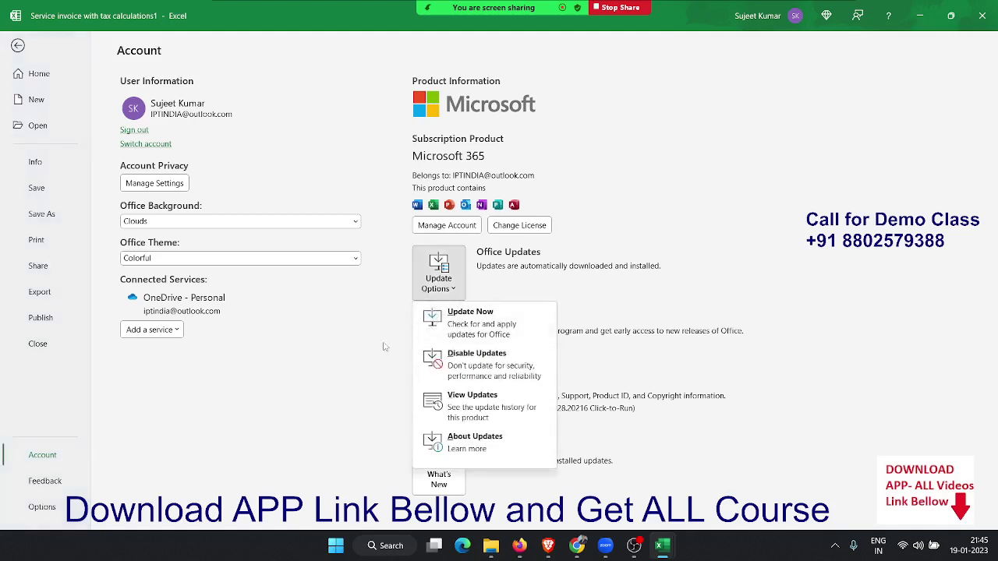
click(319, 381)
click(77, 488)
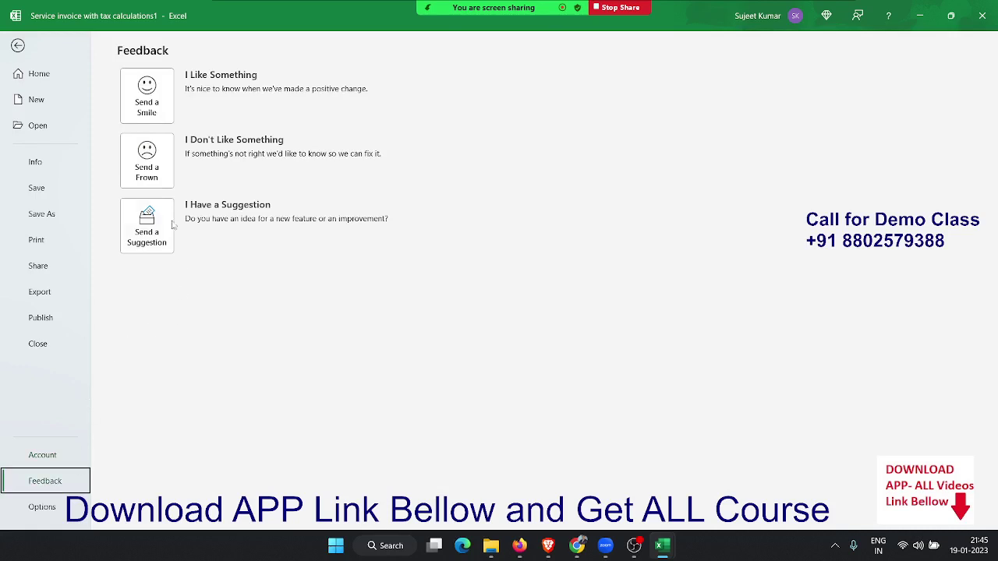
Step: Open Excel Options on the General page from the File backstage
click(768, 27)
click(43, 507)
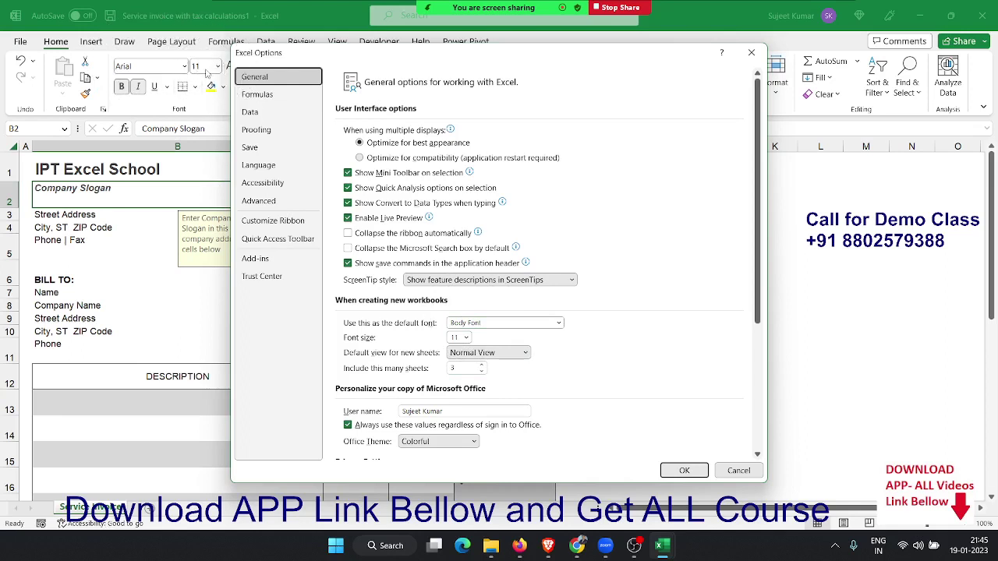
click(558, 323)
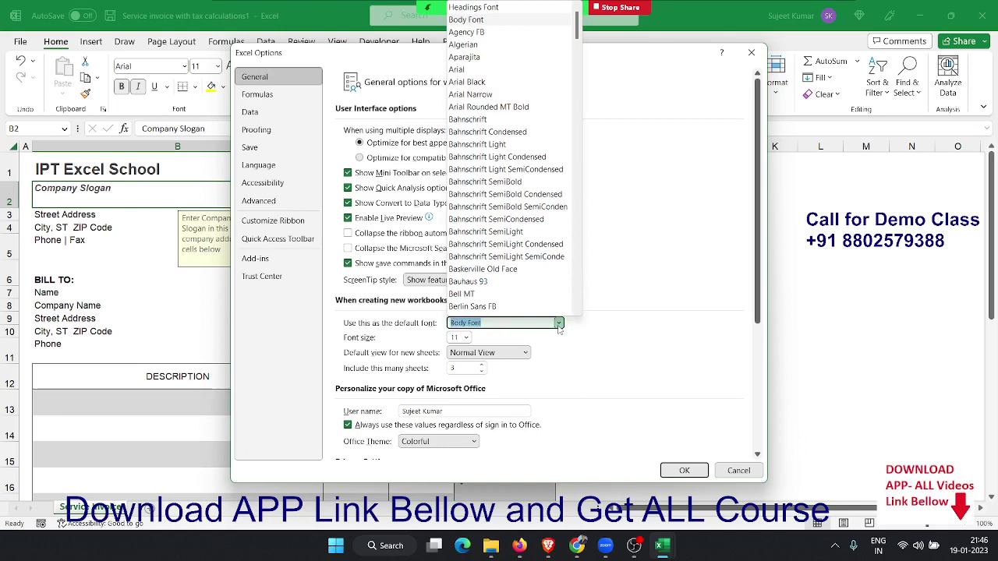
click(558, 325)
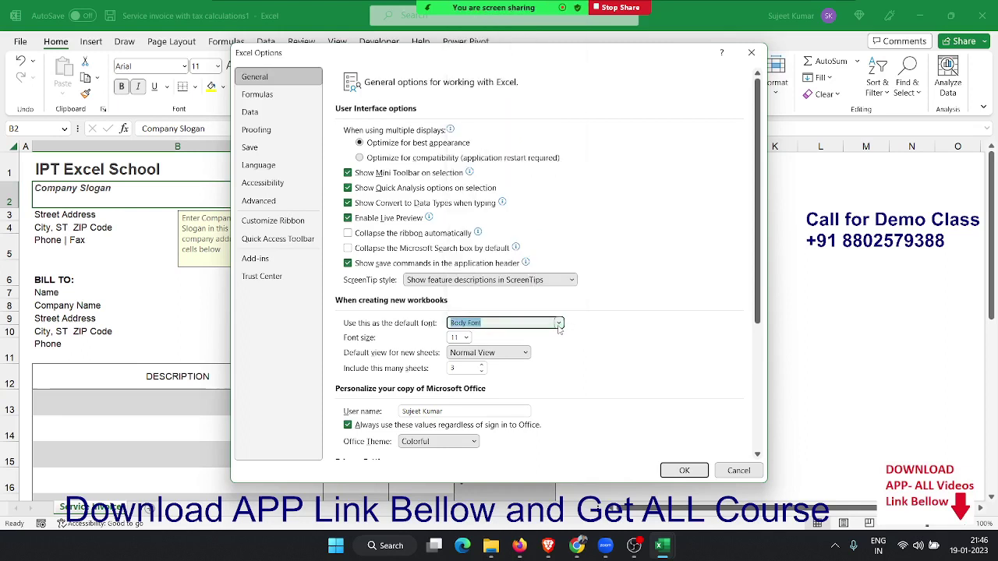
click(467, 338)
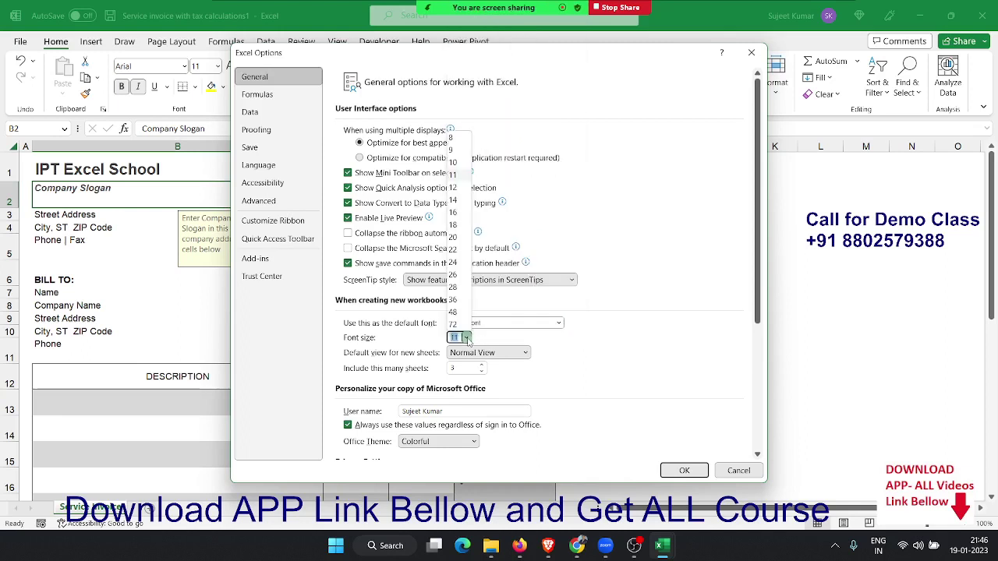
click(467, 339)
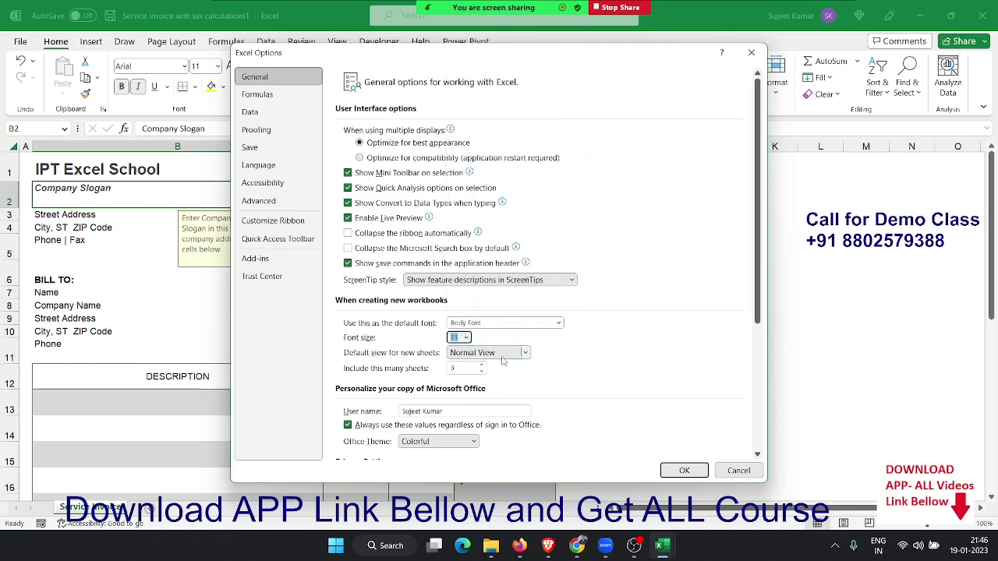
click(502, 357)
click(502, 357)
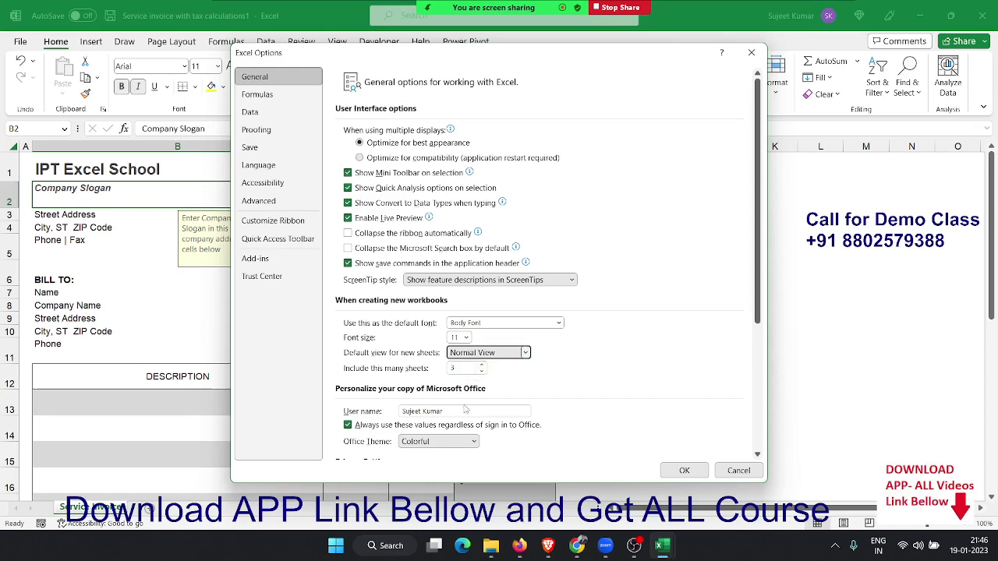
mouse_move(522, 542)
click(490, 546)
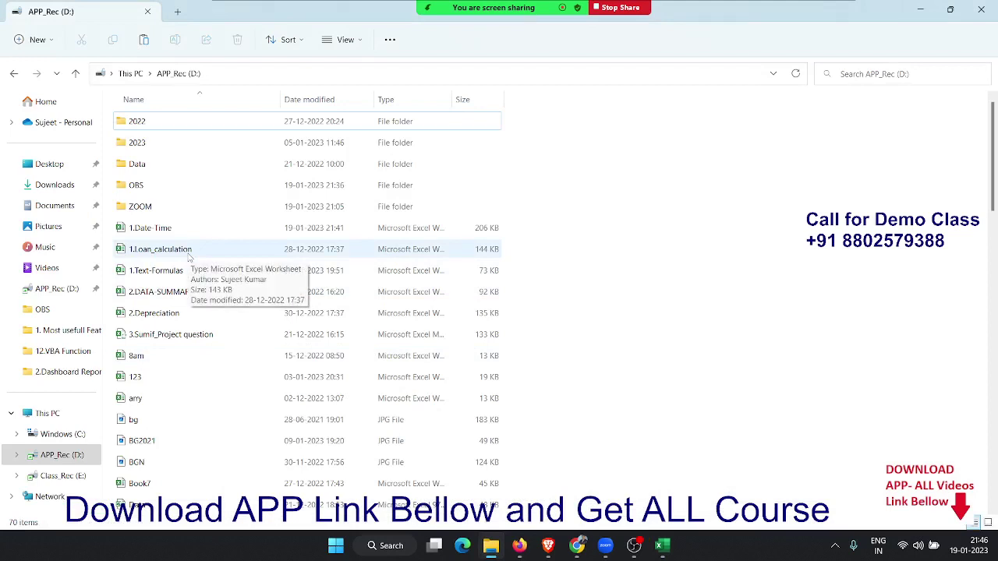
right_click(188, 255)
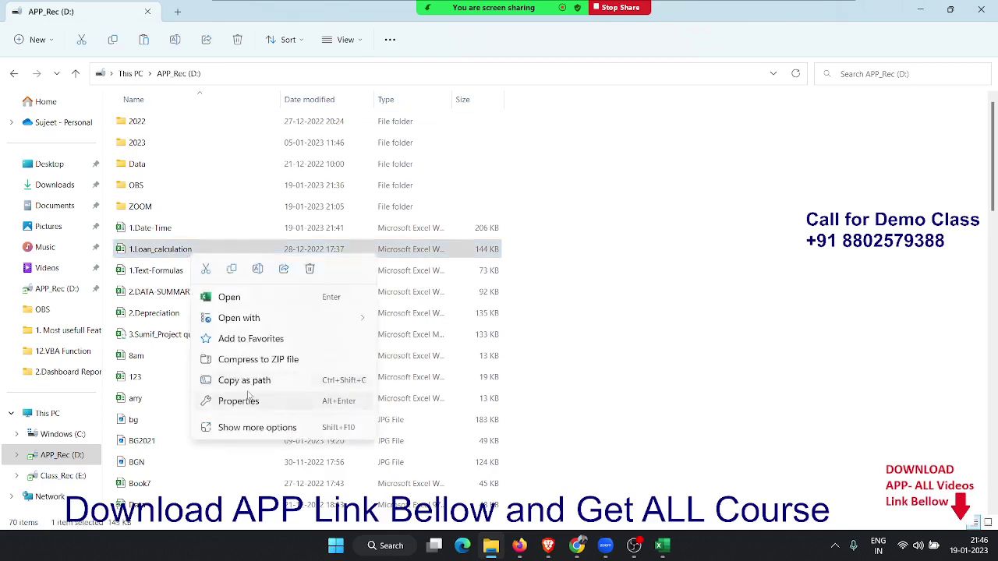
click(244, 381)
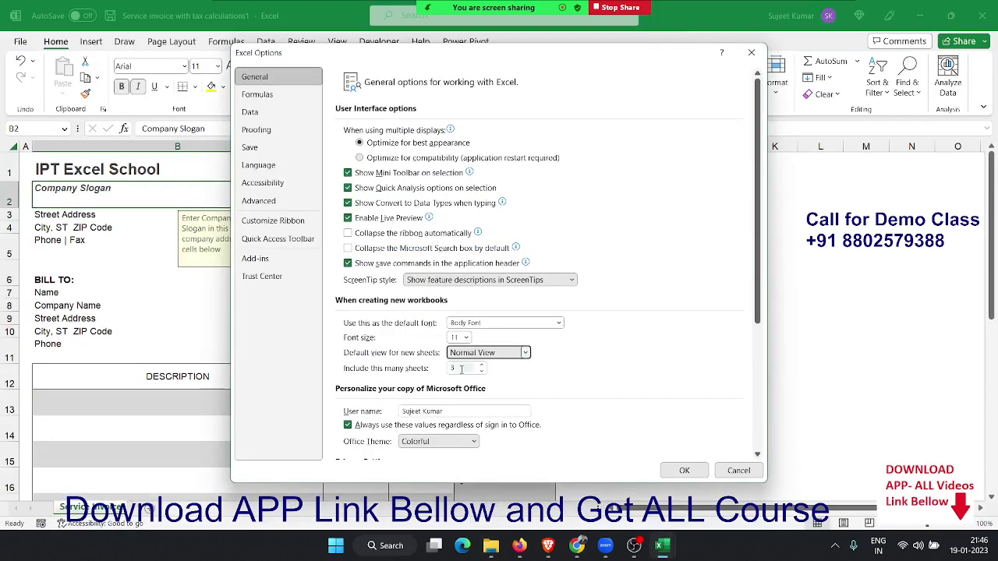
Step: Change the Office theme to Dark Gray and apply it
click(442, 411)
scroll(522, 390, down, 1)
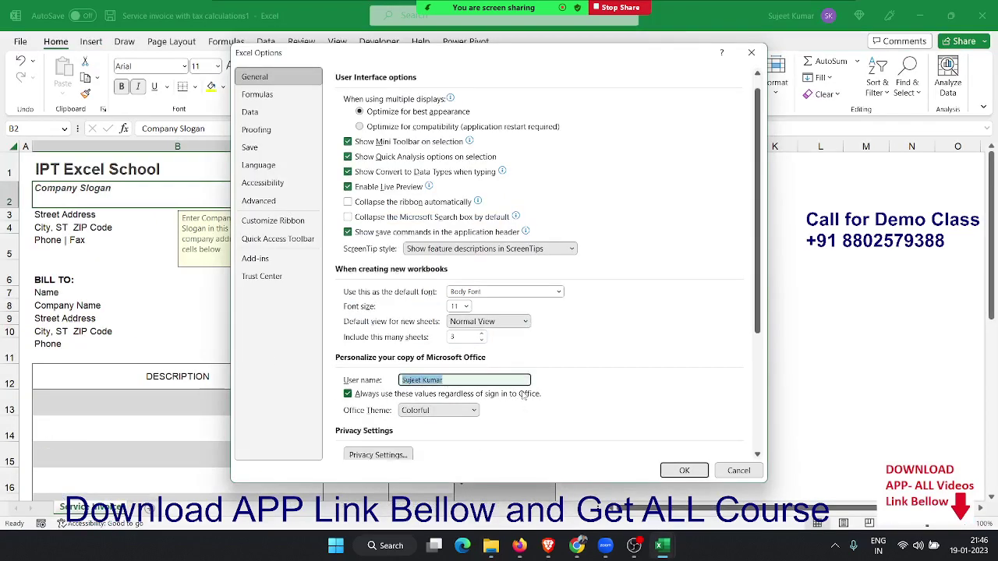
scroll(477, 429, down, 1)
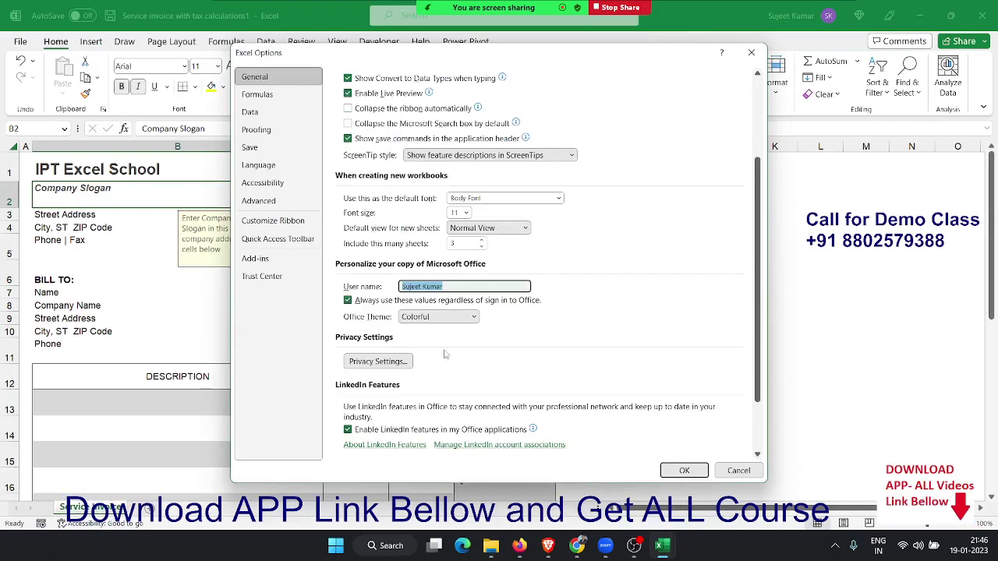
click(465, 320)
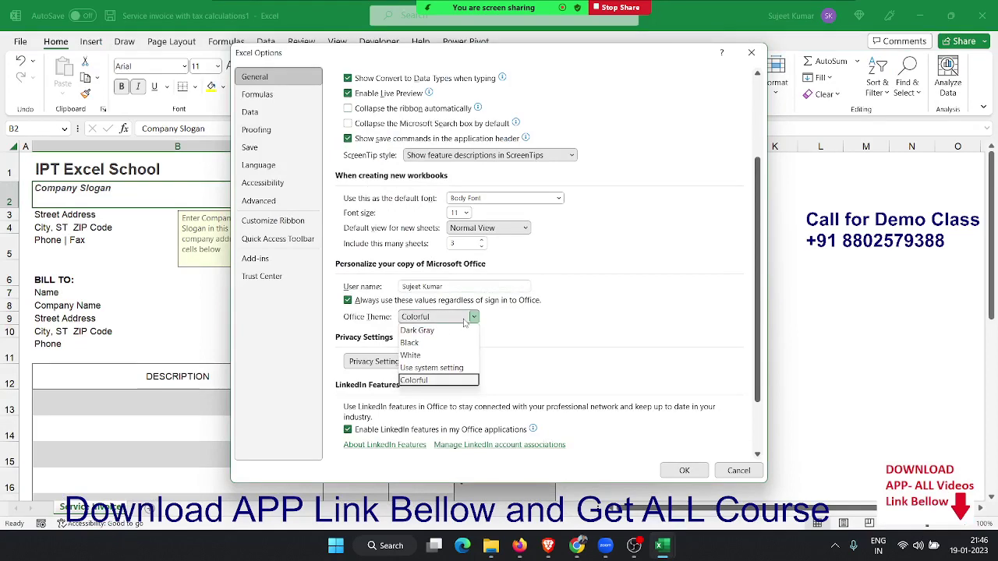
click(456, 333)
click(686, 470)
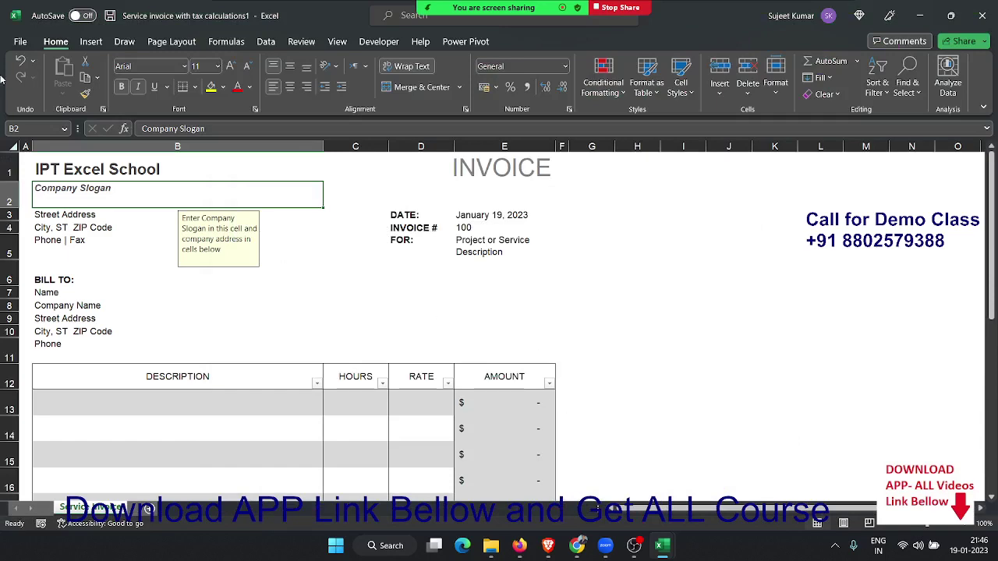
Step: Reopen Excel Options and set the Office theme to Black
click(20, 44)
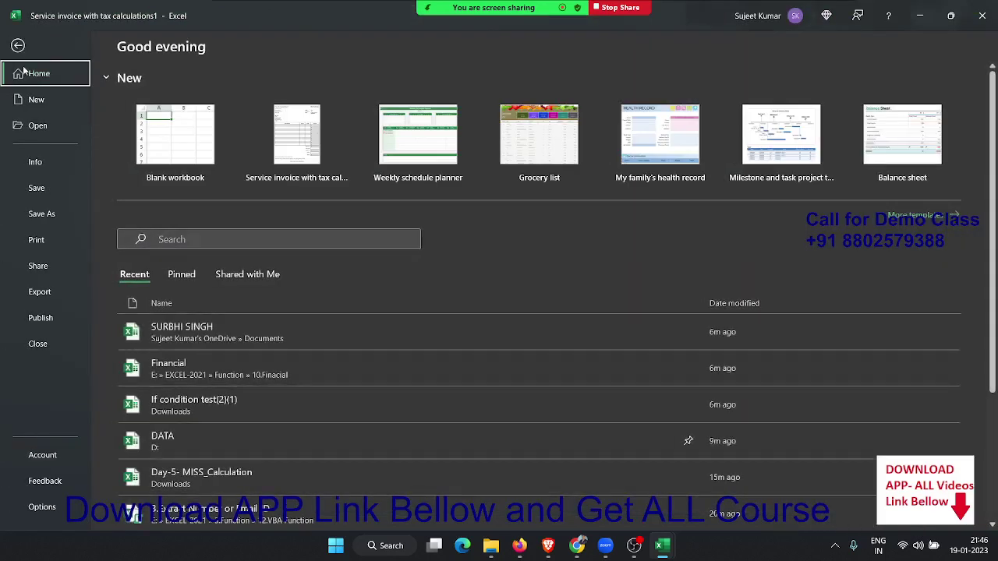
click(60, 508)
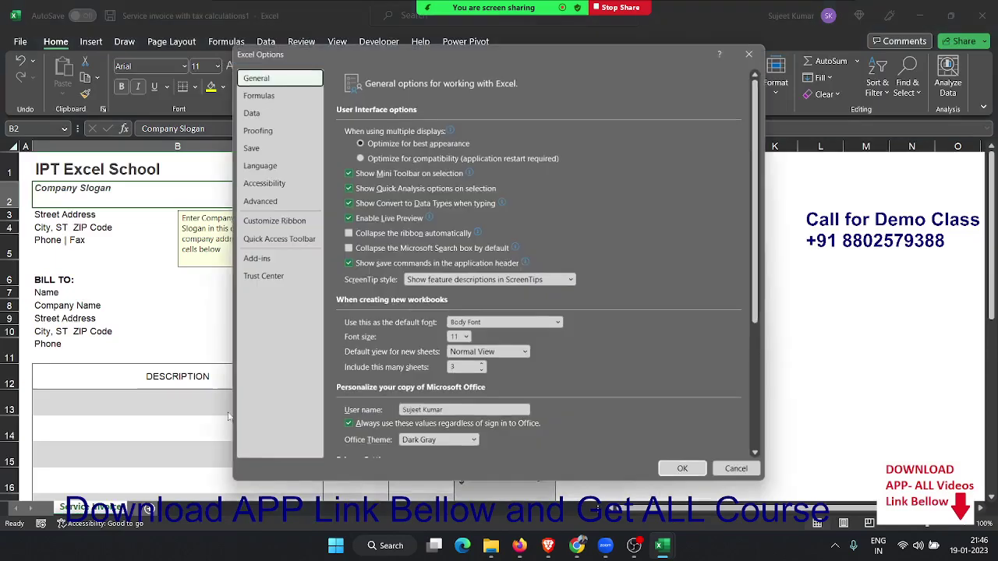
scroll(453, 398, down, 3)
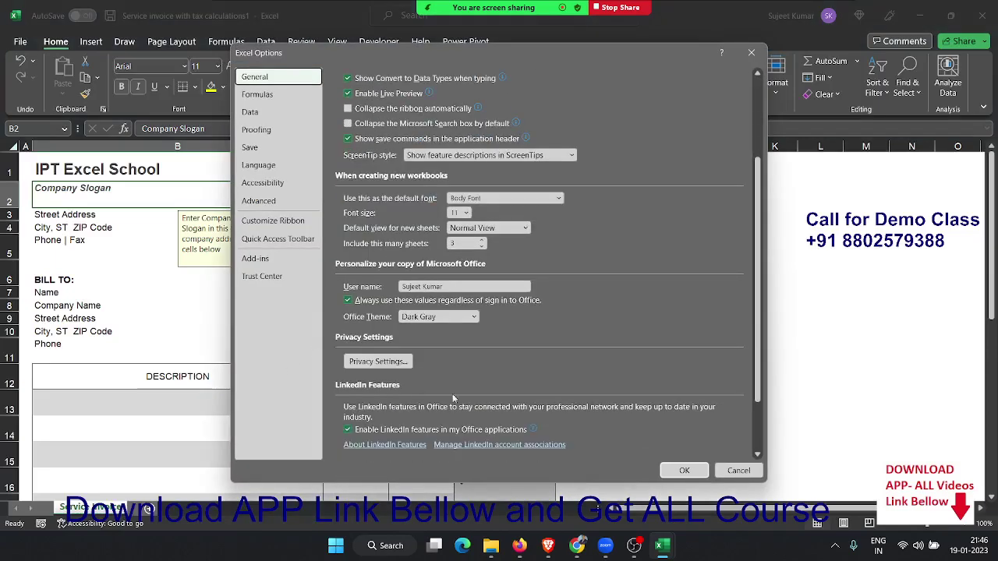
click(433, 317)
click(431, 347)
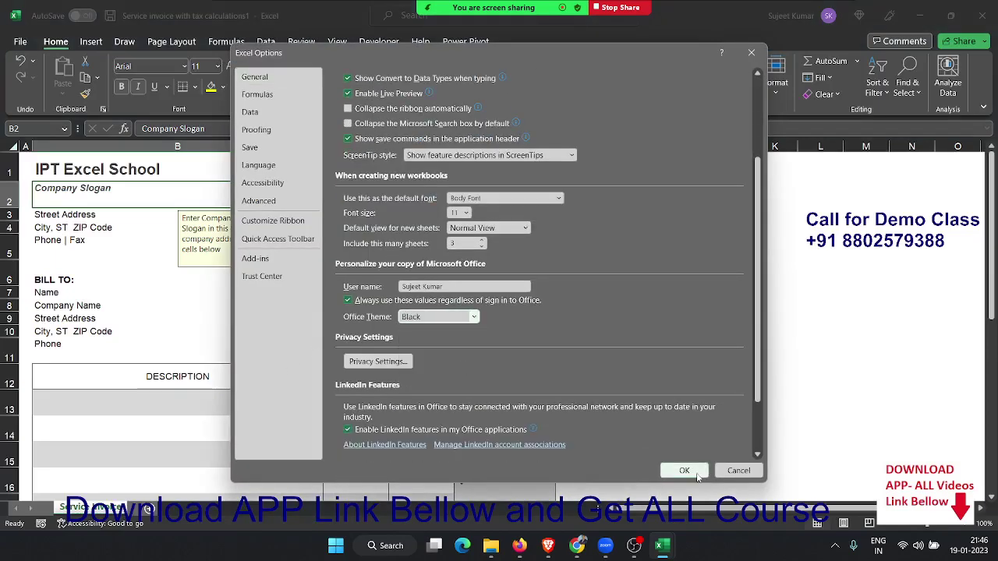
click(683, 470)
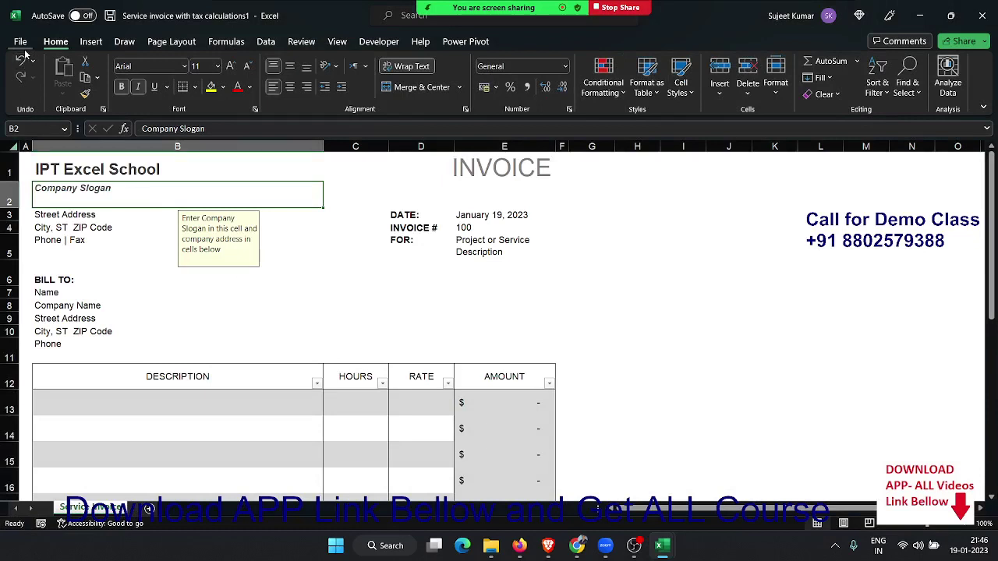
Step: With J10 selected, turn on R1C1 reference style in the Formulas options
click(739, 328)
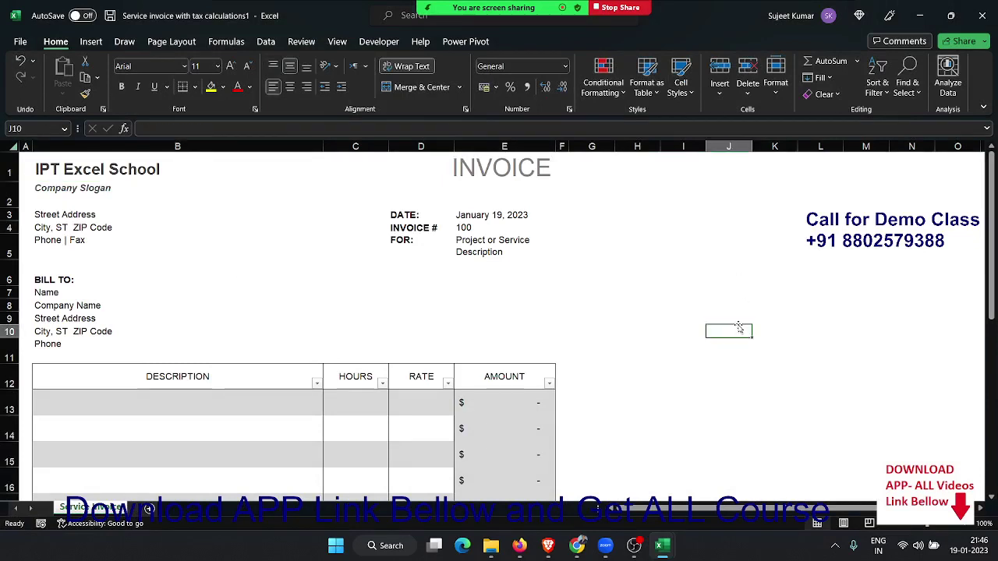
click(26, 43)
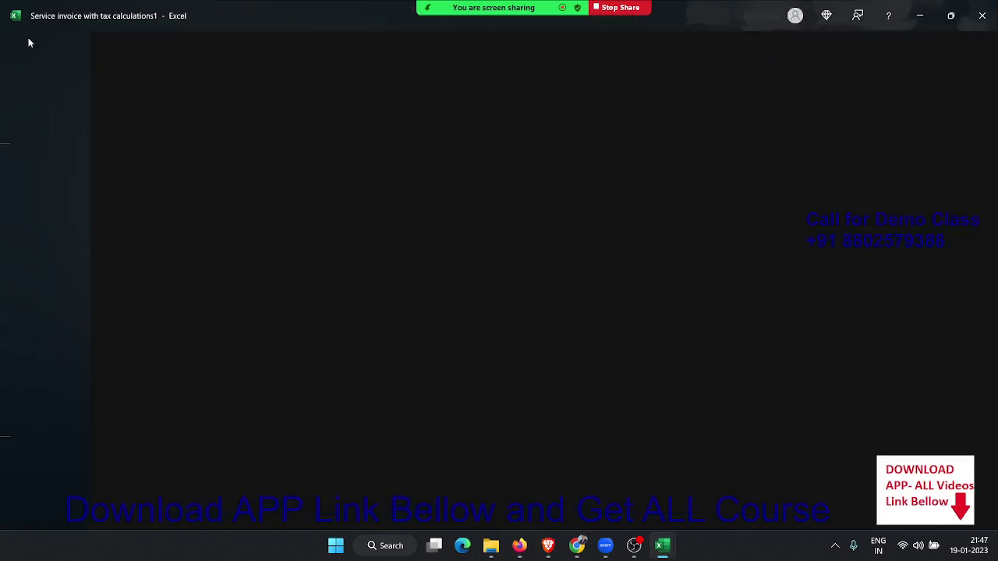
click(43, 507)
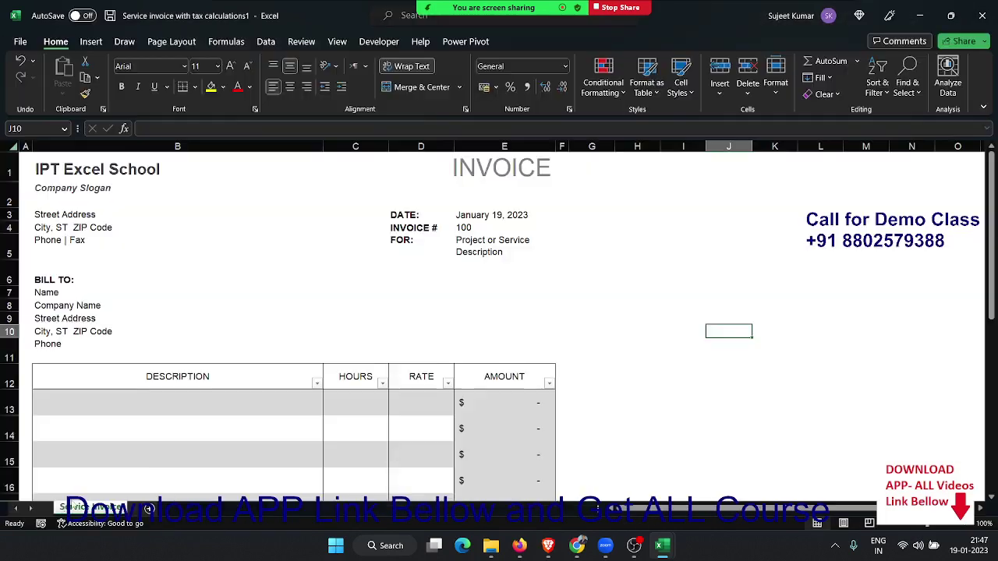
scroll(392, 430, down, 3)
scroll(392, 430, down, 2)
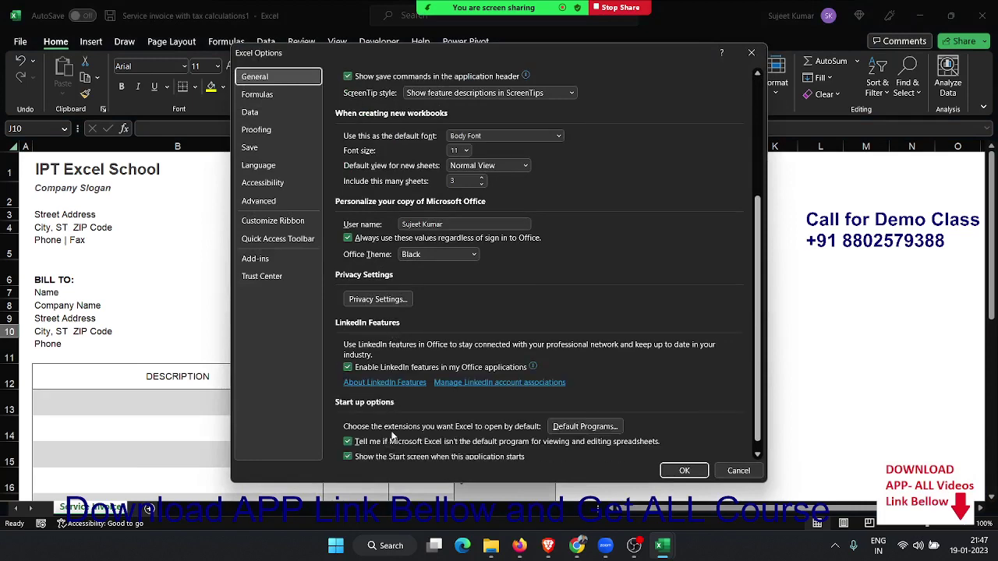
scroll(391, 427, up, 2)
scroll(385, 339, up, 3)
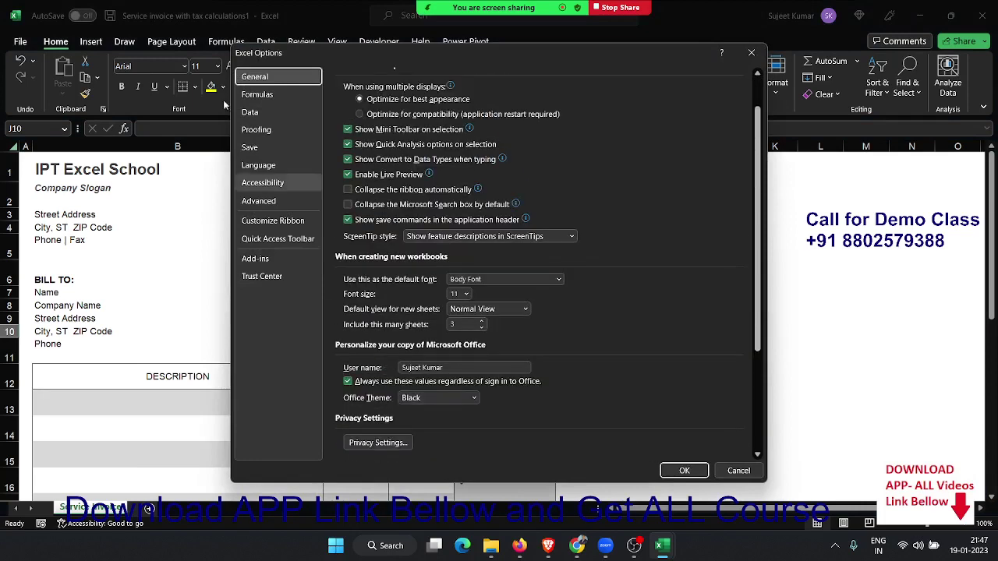
click(251, 95)
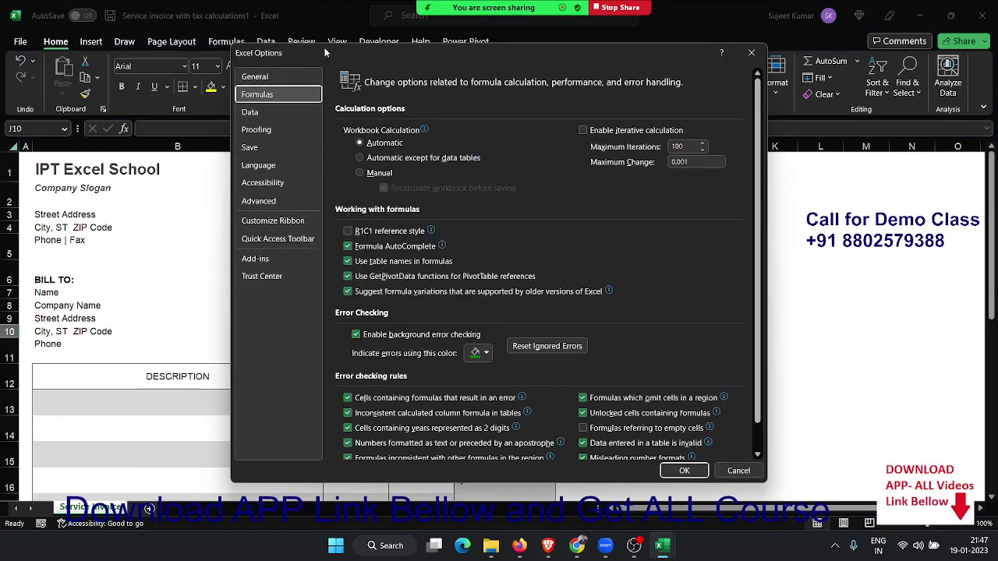
mouse_move(326, 52)
mouse_down()
mouse_move(428, 188)
mouse_move(434, 10)
mouse_up()
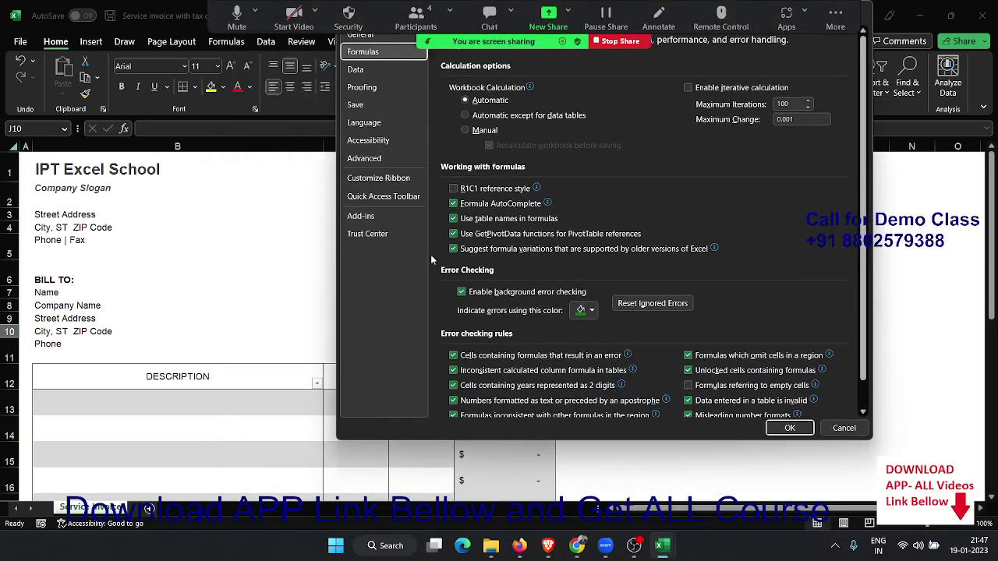
click(453, 189)
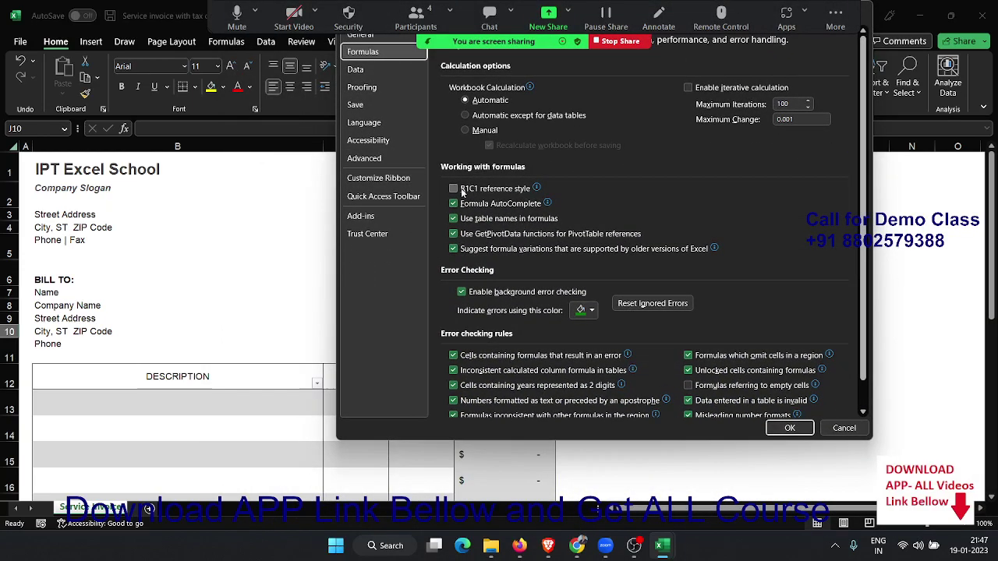
click(787, 428)
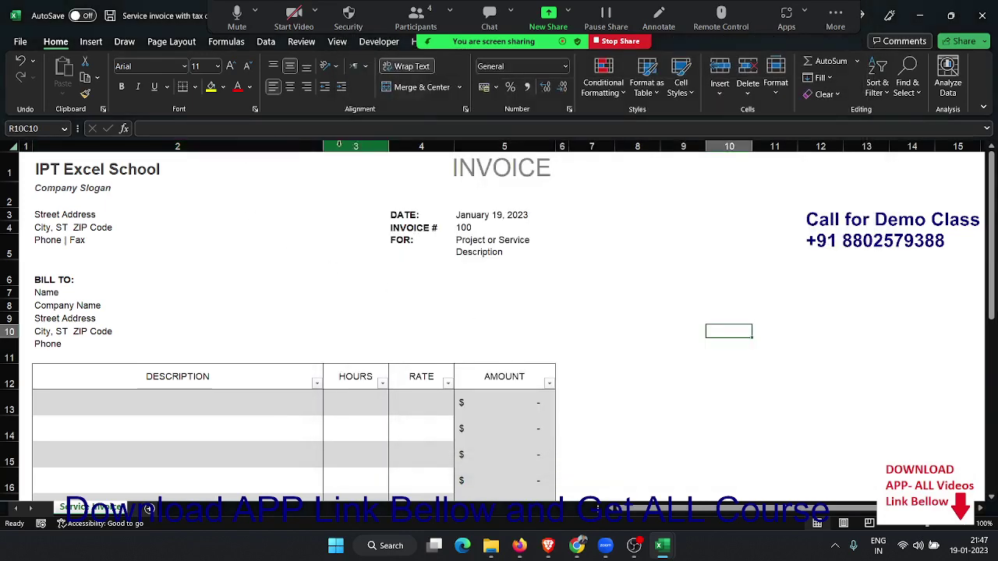
Step: Turn R1C1 reference style off in the Formulas options
click(20, 42)
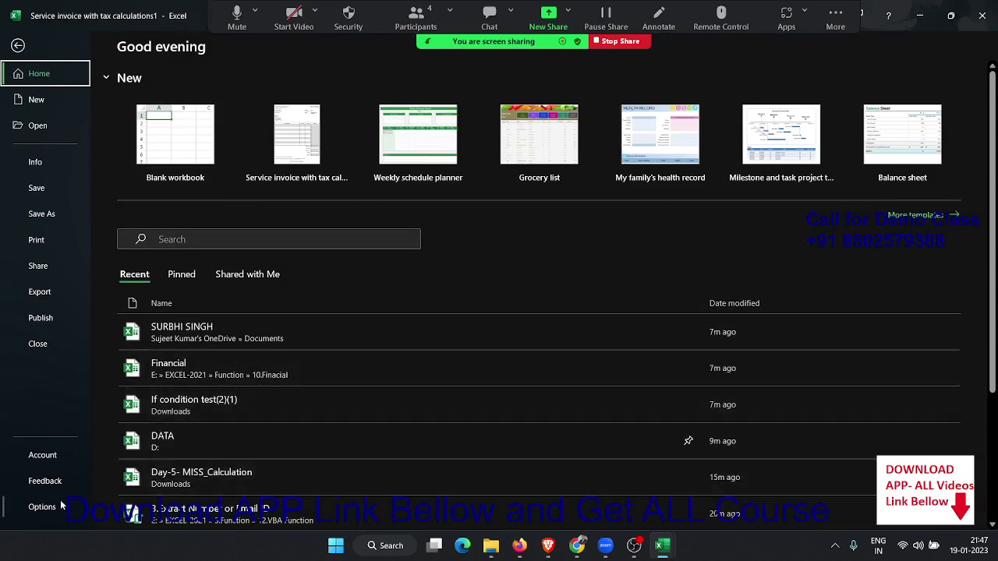
key(Escape)
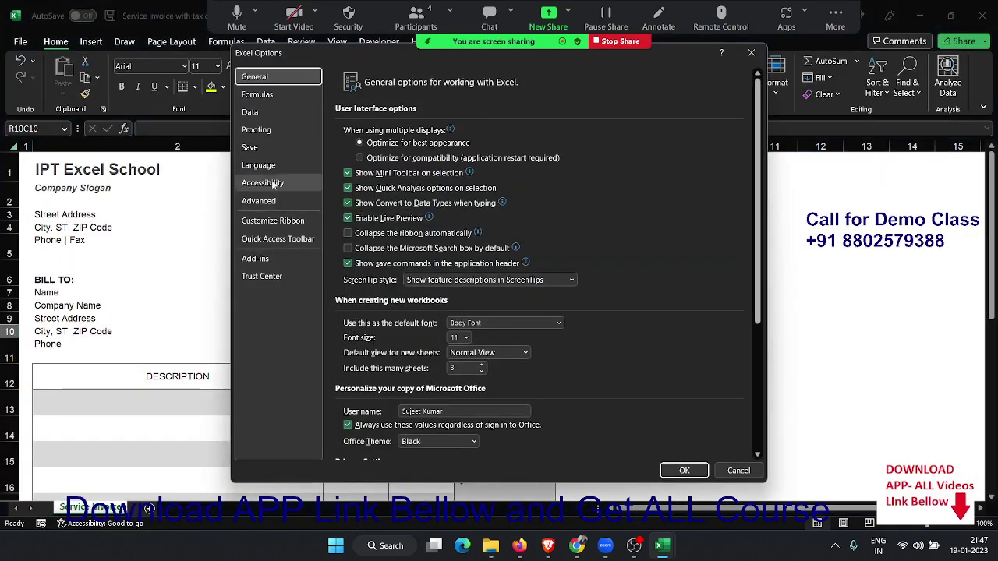
click(264, 95)
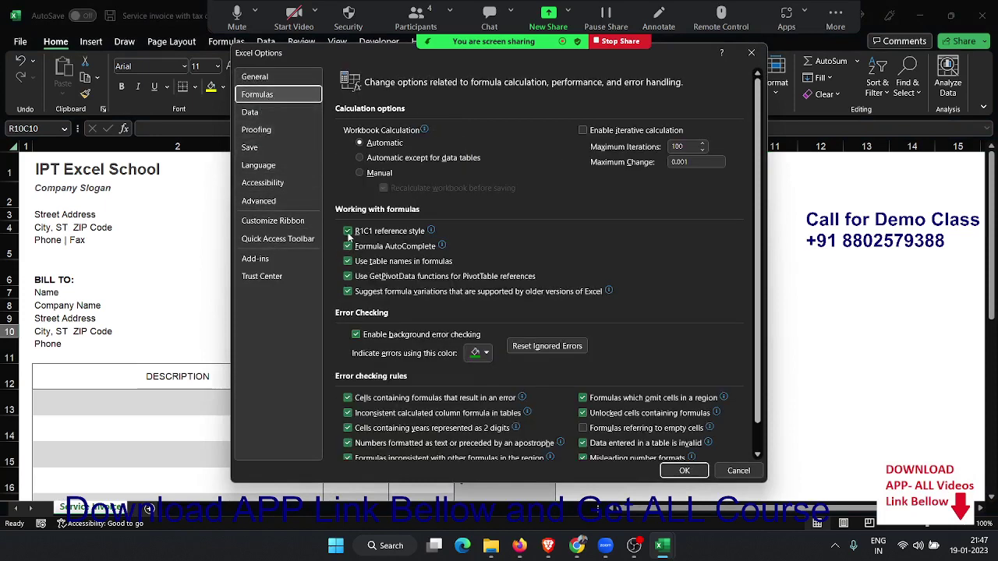
click(348, 231)
Step: Change the Office theme to Colorful on the General page
click(255, 76)
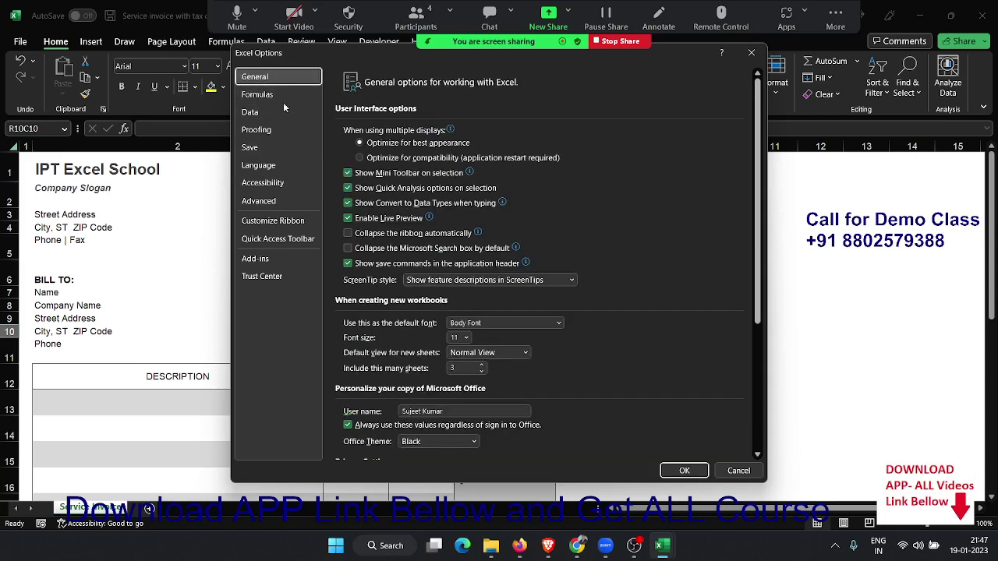
scroll(457, 332, down, 5)
scroll(481, 407, down, 5)
click(441, 241)
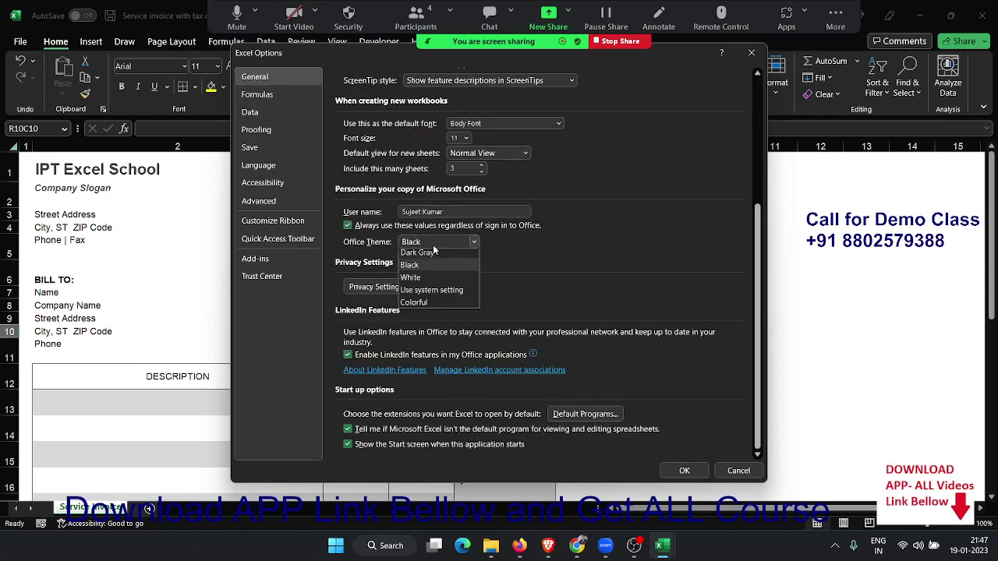
click(430, 306)
Step: Apply the previous options, then reopen Excel Options on the Save page
click(682, 470)
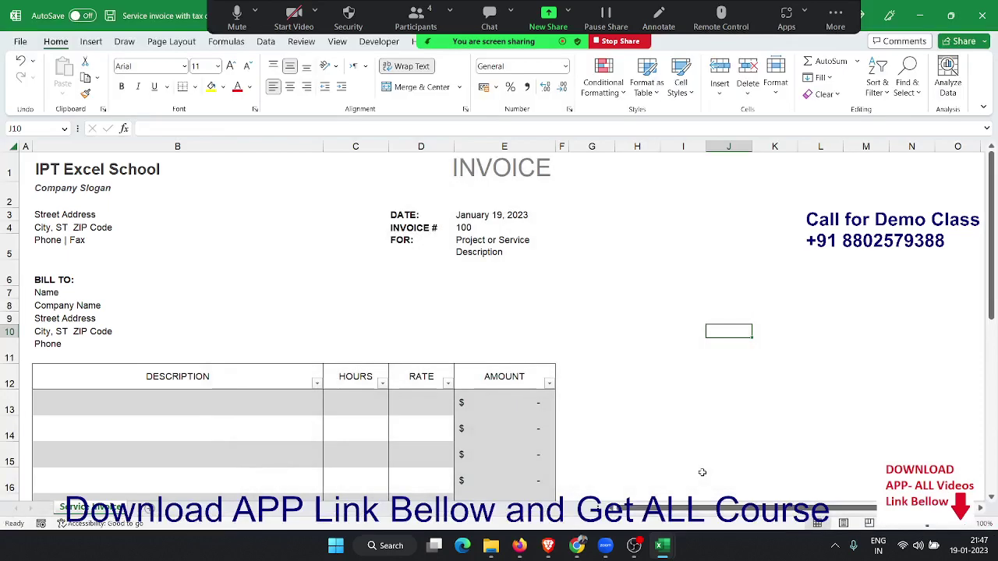
click(21, 43)
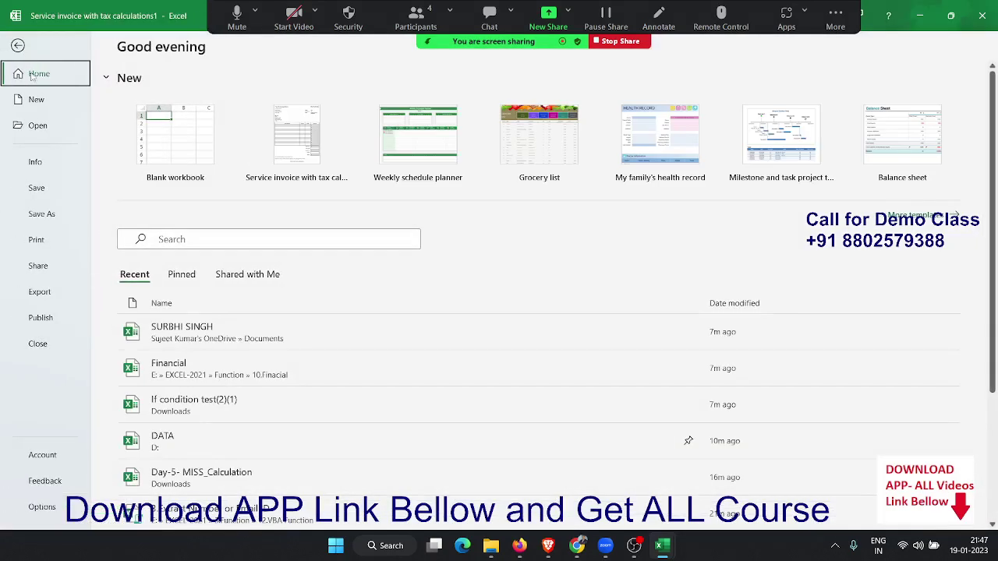
click(43, 508)
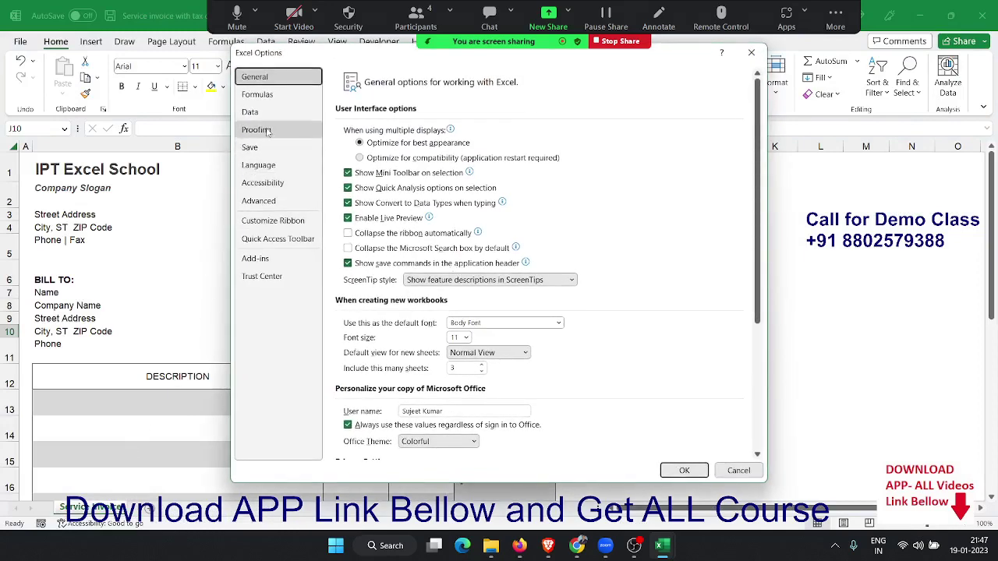
click(259, 151)
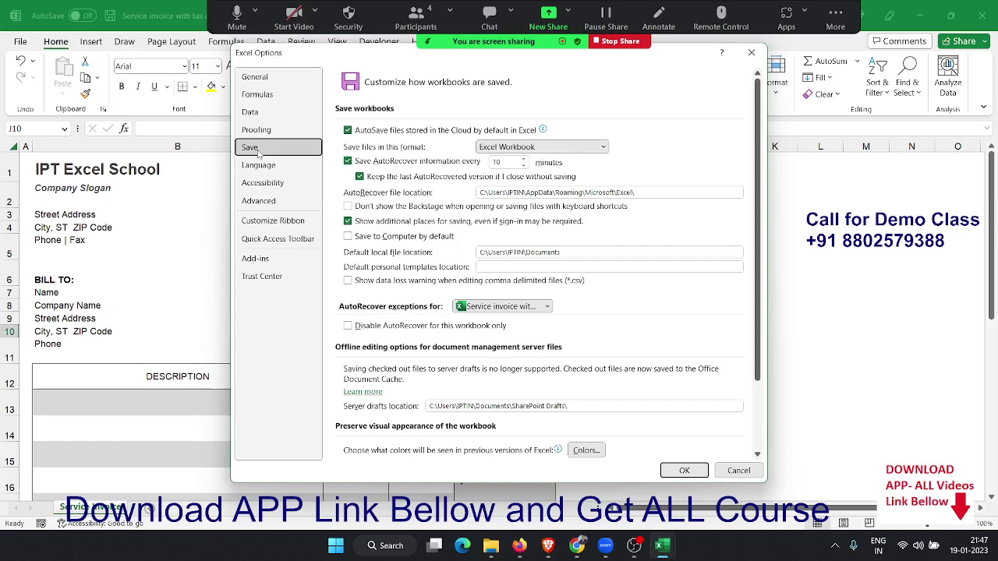
Step: Check the default save format list without changing it and select the default local file location path
click(499, 147)
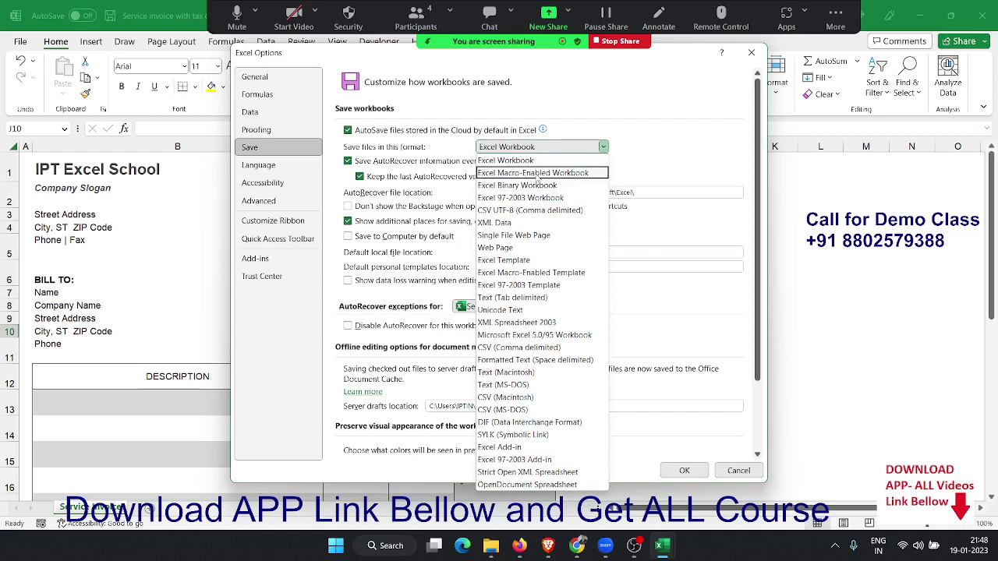
key(Escape)
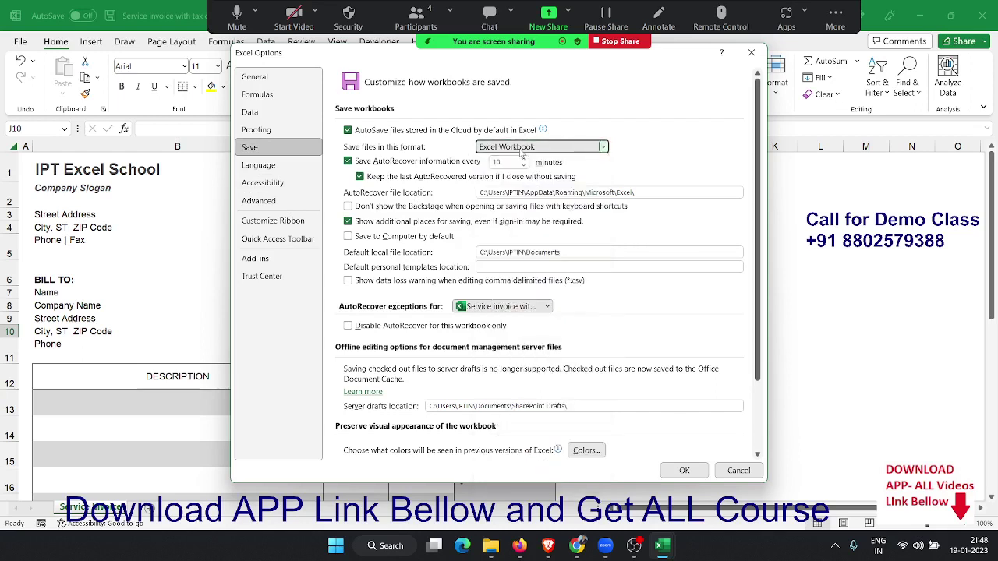
click(507, 252)
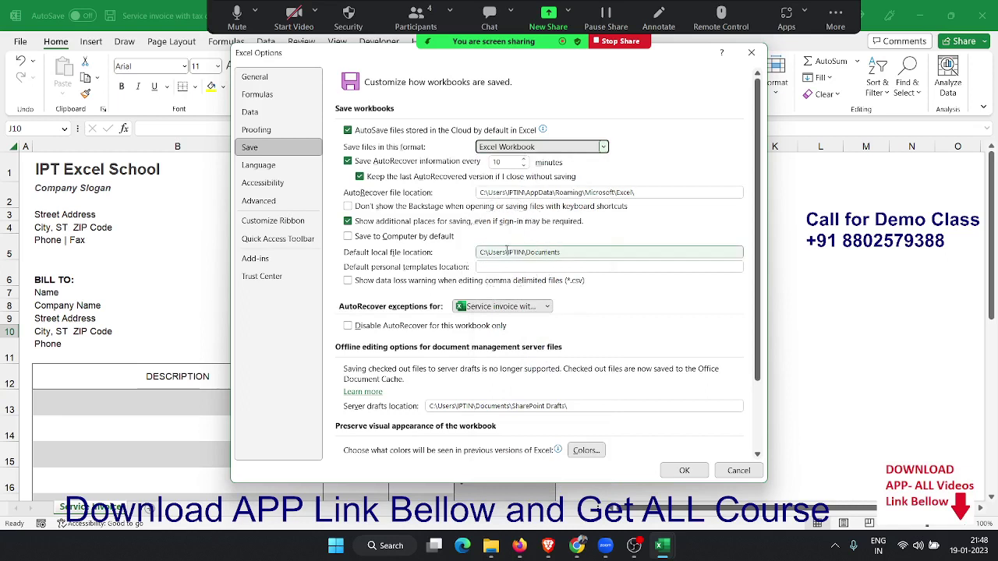
drag(590, 255, 460, 263)
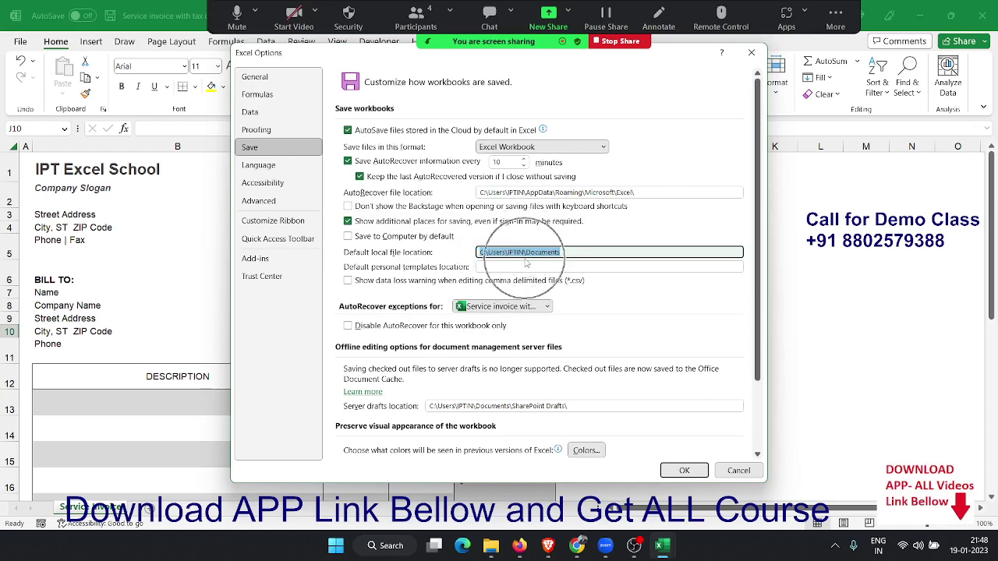
Step: Browse the Language, Accessibility and Advanced pages, keeping the after-Enter move direction as Down
click(301, 166)
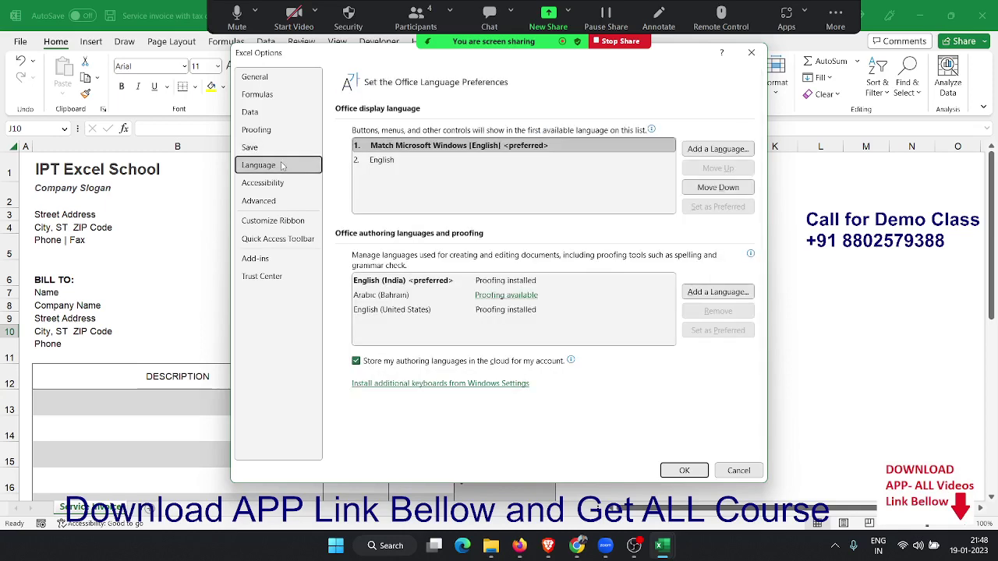
click(272, 187)
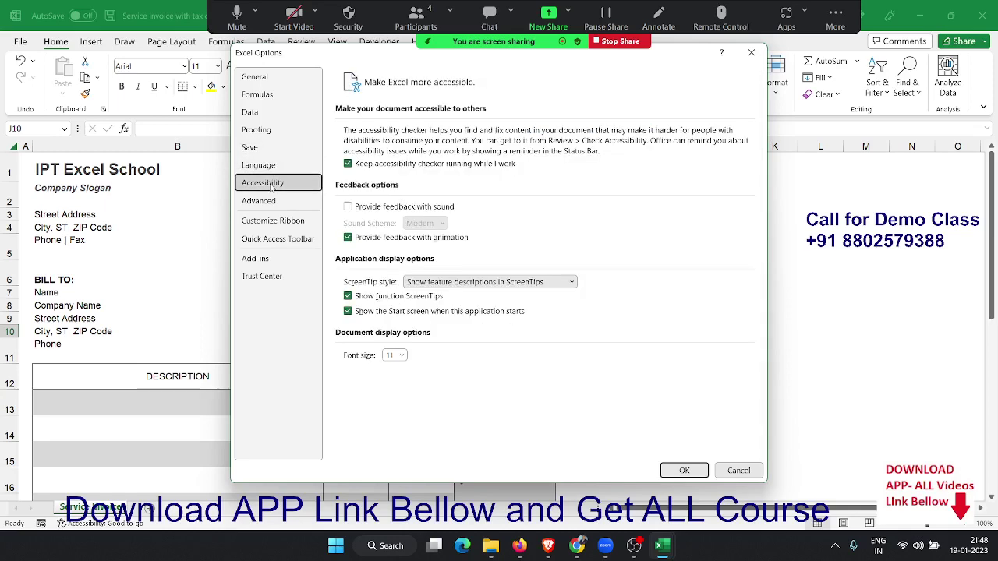
click(258, 201)
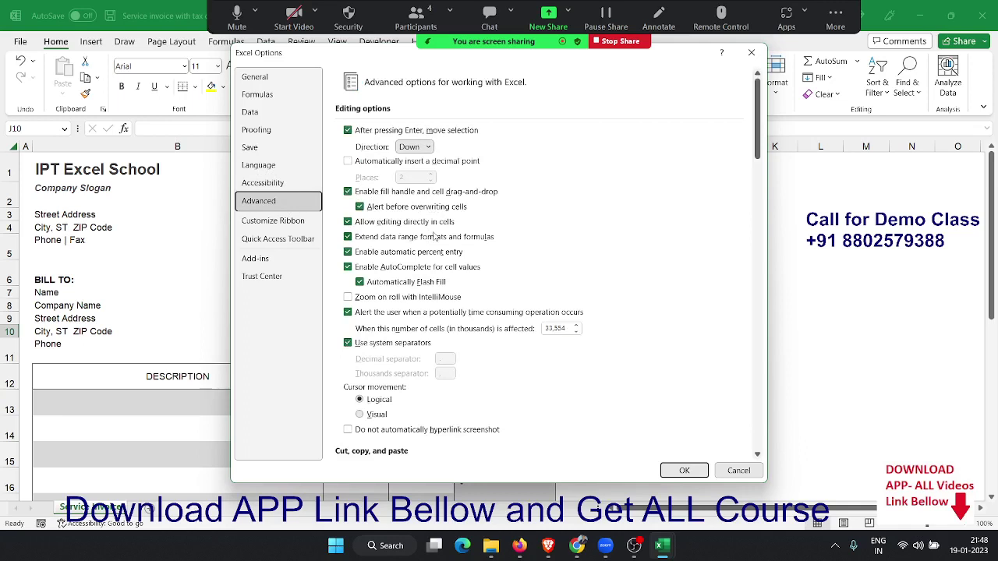
click(428, 147)
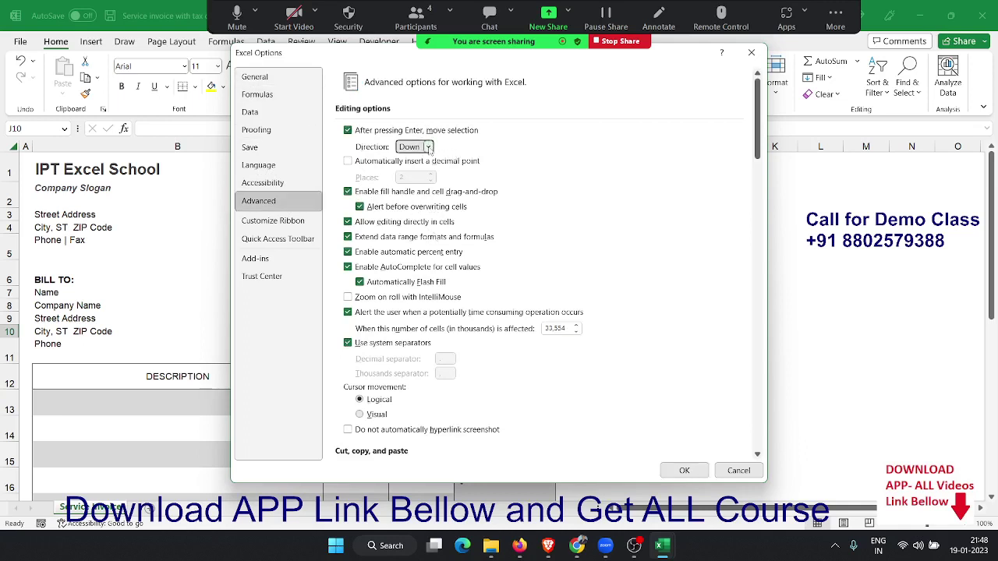
click(428, 148)
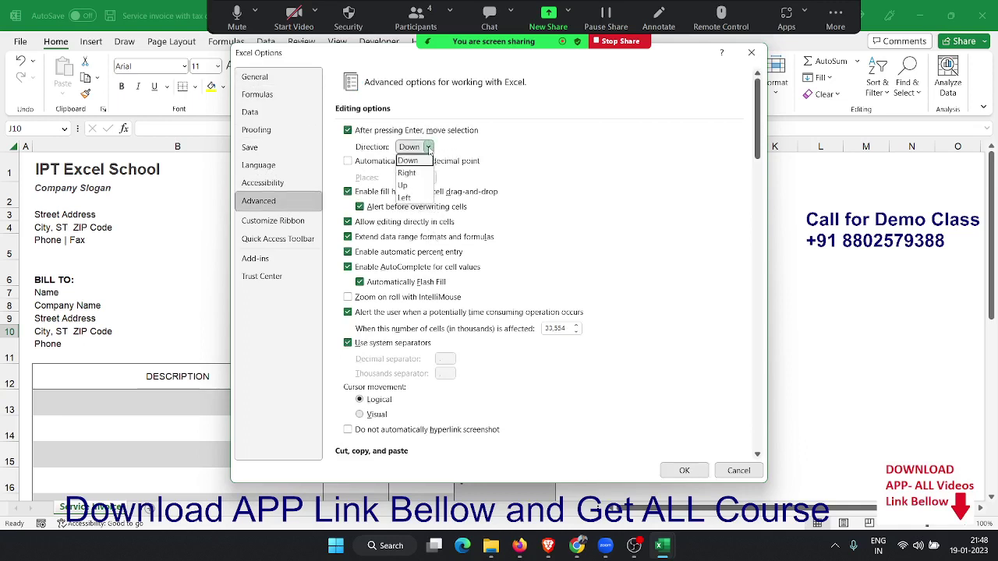
click(538, 147)
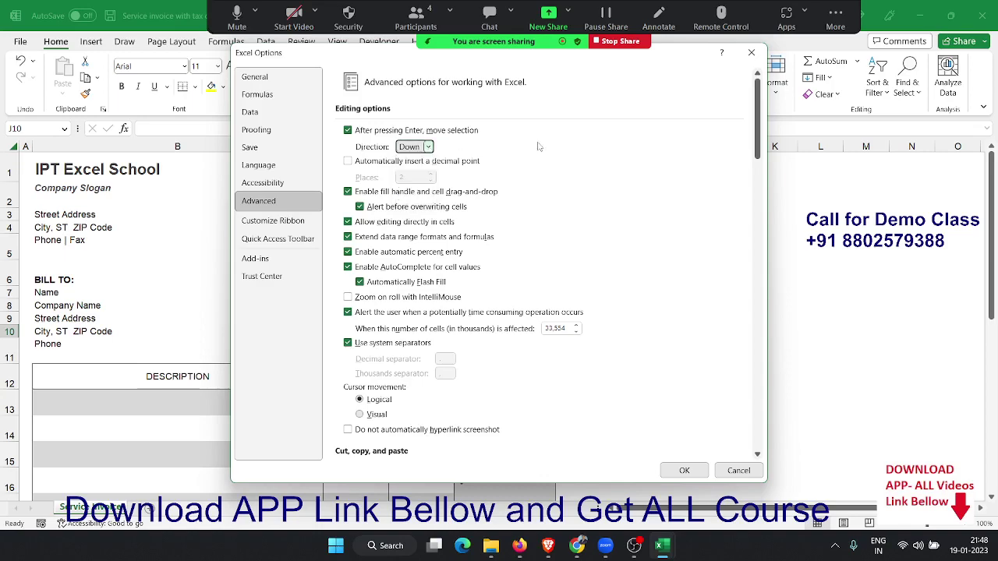
Step: Clear 'Show a zero in cells that have zero value' for the Service Invoice sheet
drag(318, 54, 127, 58)
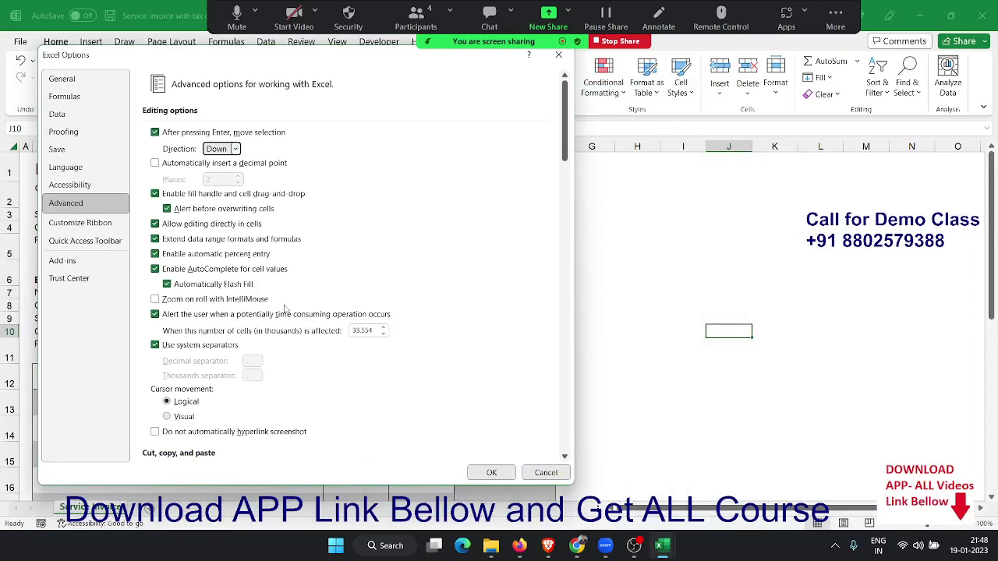
scroll(286, 310, down, 2)
scroll(286, 309, down, 2)
scroll(284, 309, down, 3)
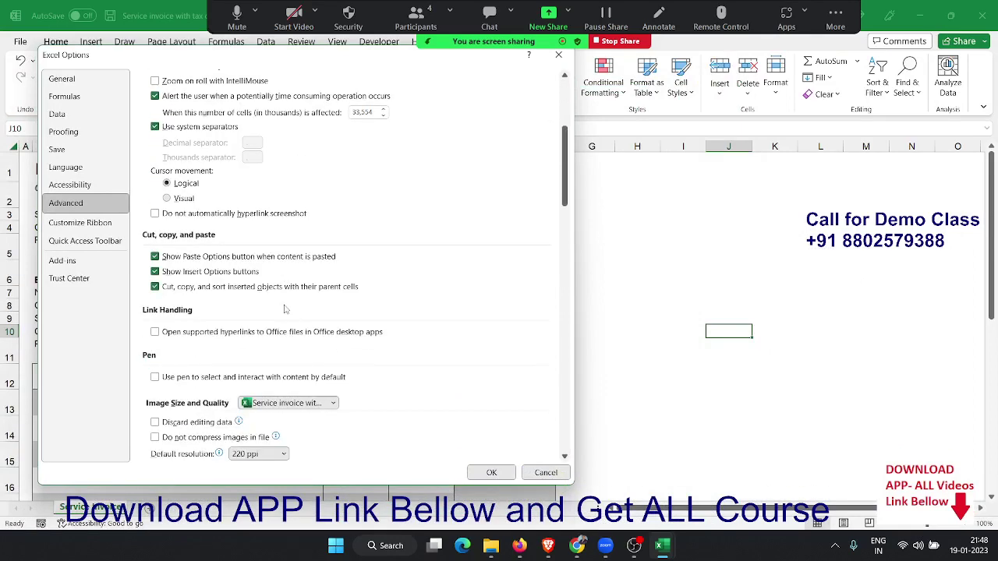
scroll(285, 310, down, 2)
scroll(287, 314, down, 3)
scroll(289, 320, down, 2)
scroll(287, 318, down, 2)
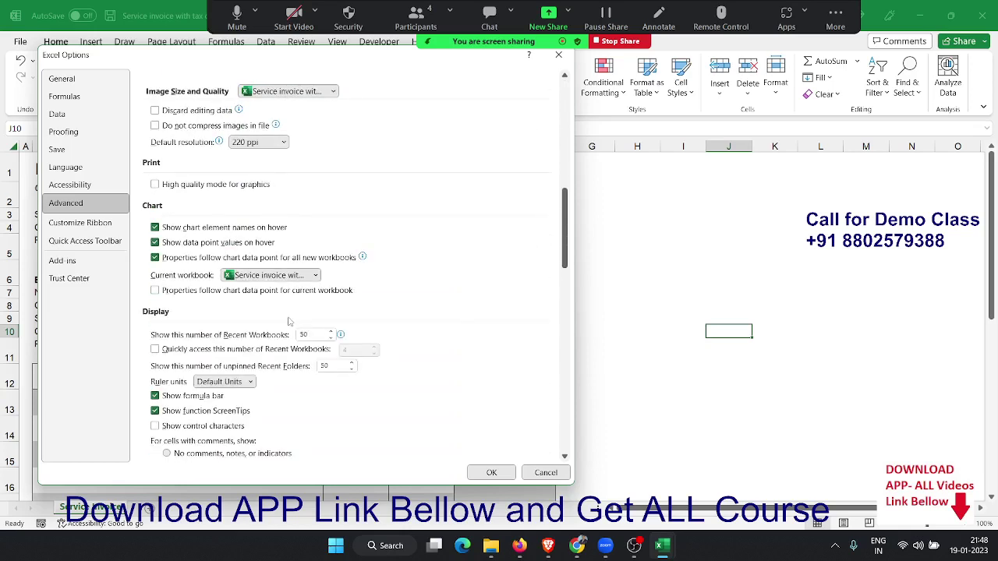
scroll(287, 319, down, 2)
scroll(288, 316, down, 2)
scroll(285, 296, down, 2)
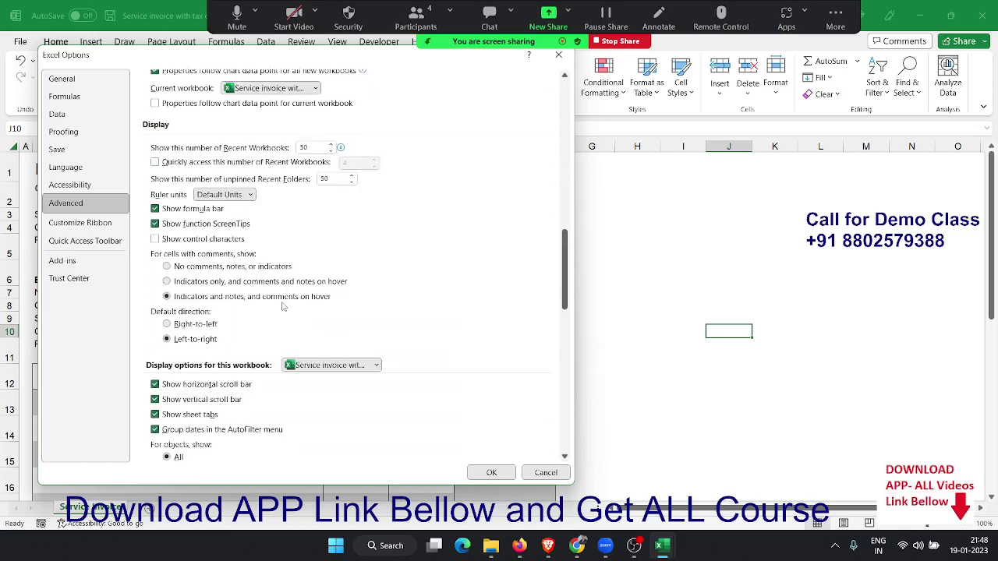
scroll(207, 330, down, 2)
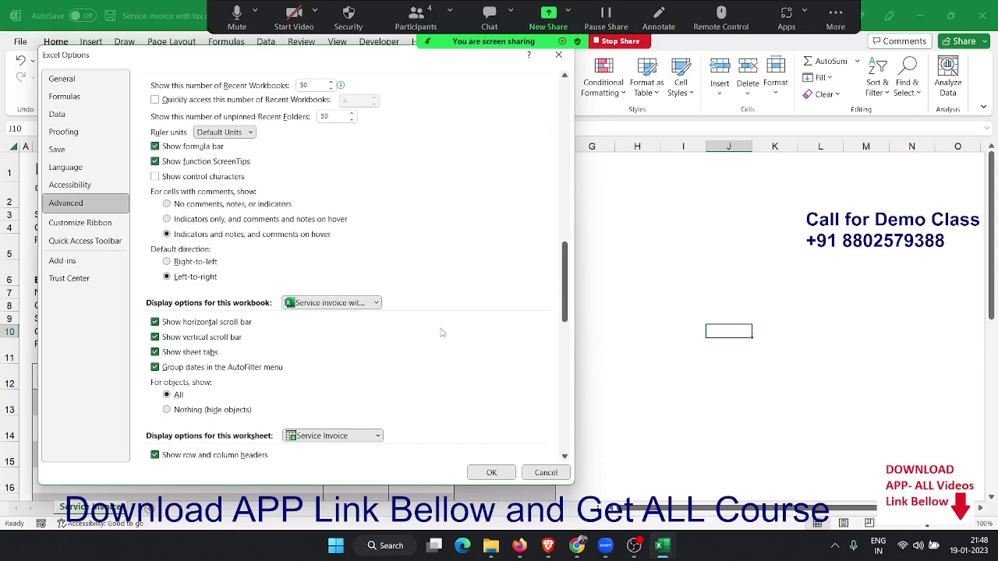
scroll(207, 364, down, 2)
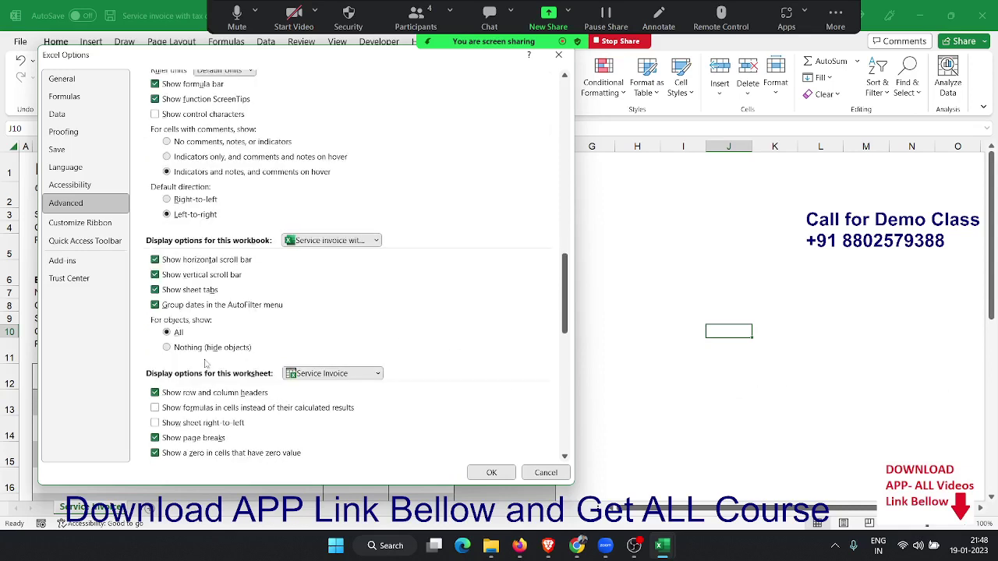
scroll(207, 364, down, 2)
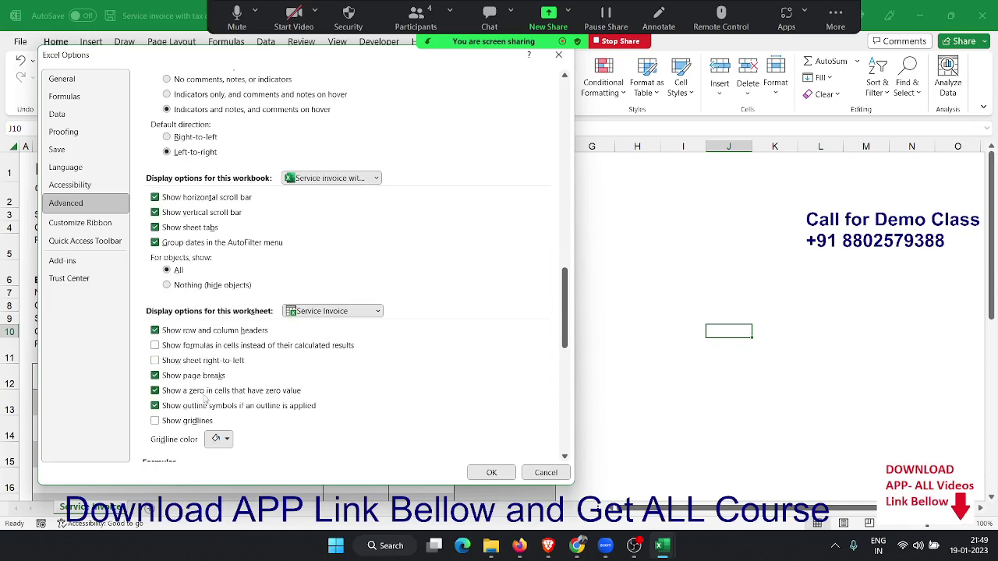
click(205, 395)
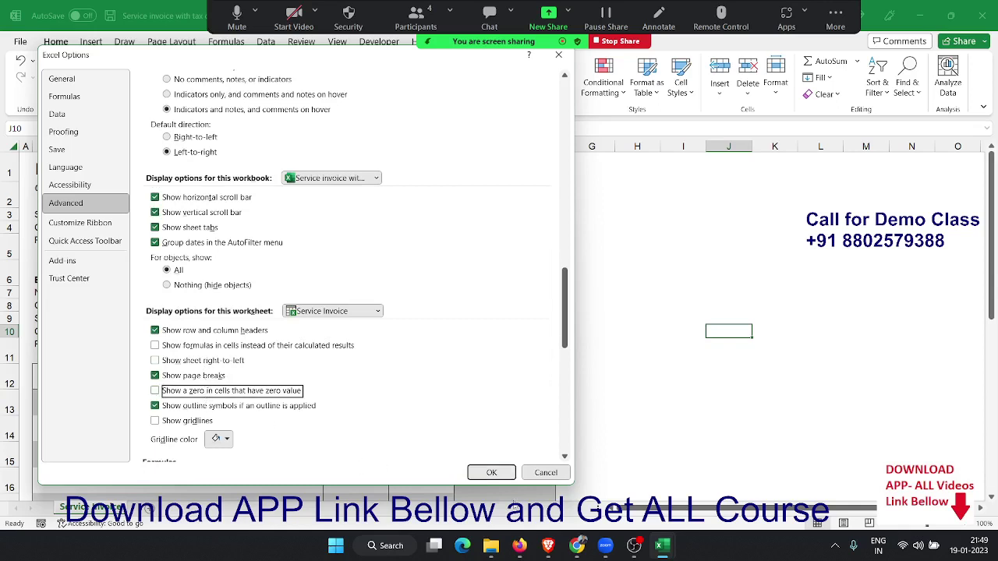
Step: Apply the options and enter 0 in H9 to confirm it displays blank
click(499, 474)
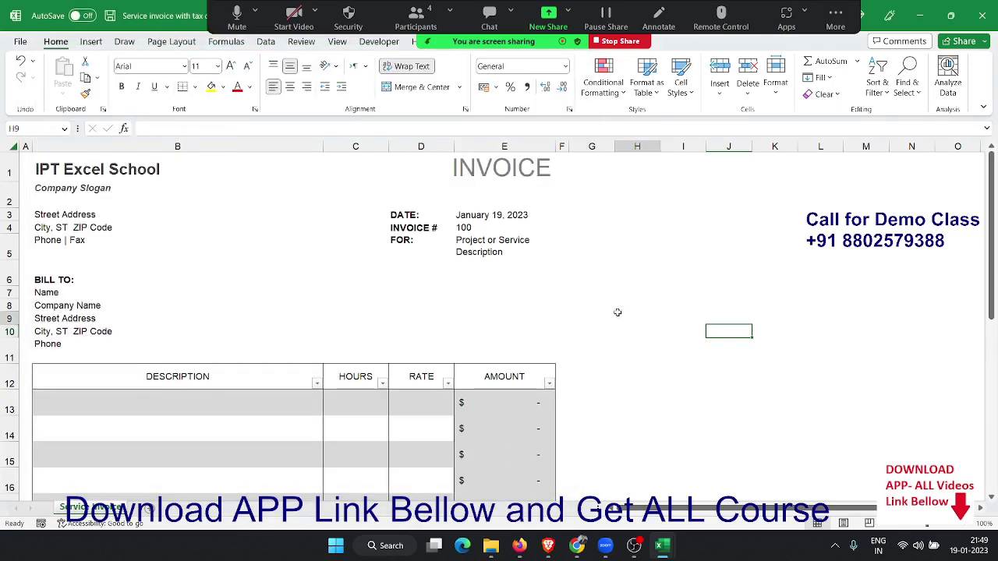
click(618, 312)
text(0)
key(Return)
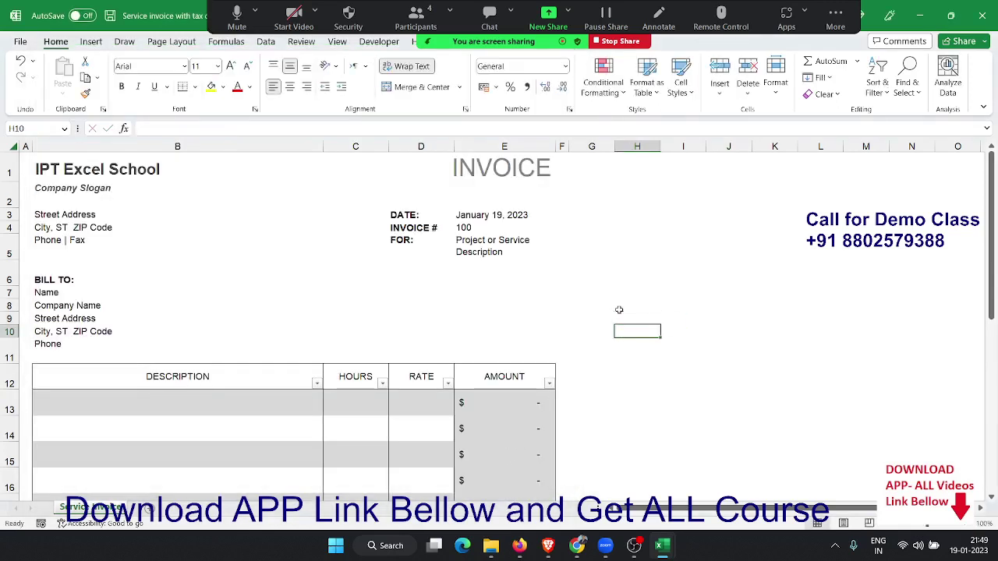
click(619, 312)
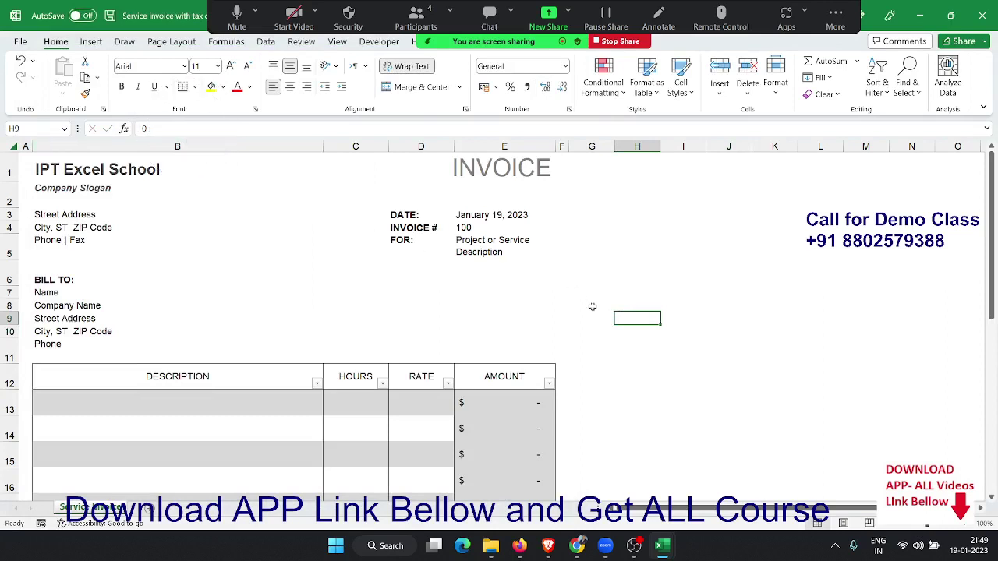
click(637, 317)
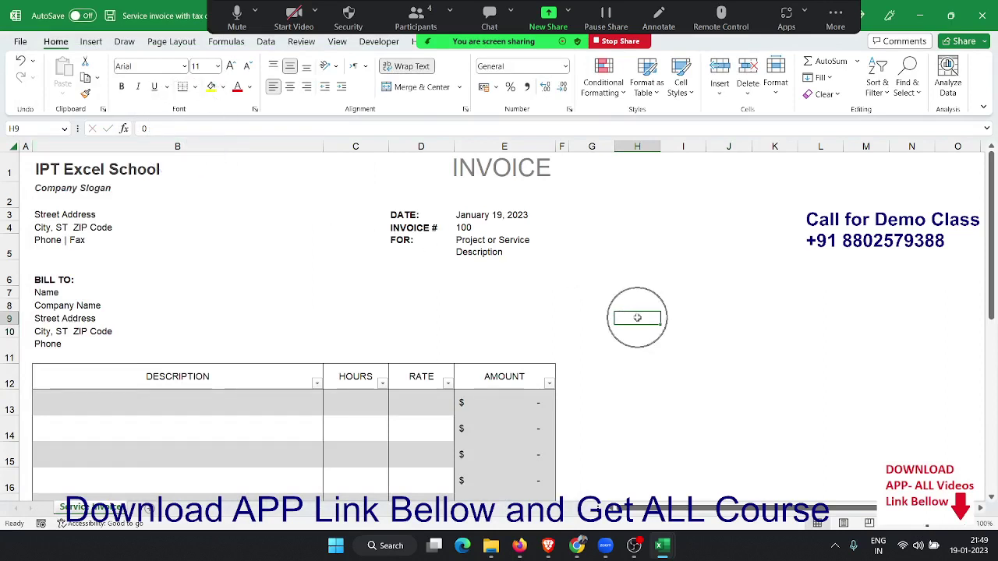
Step: Reopen the Advanced options and open the Edit Custom Lists editor
click(21, 42)
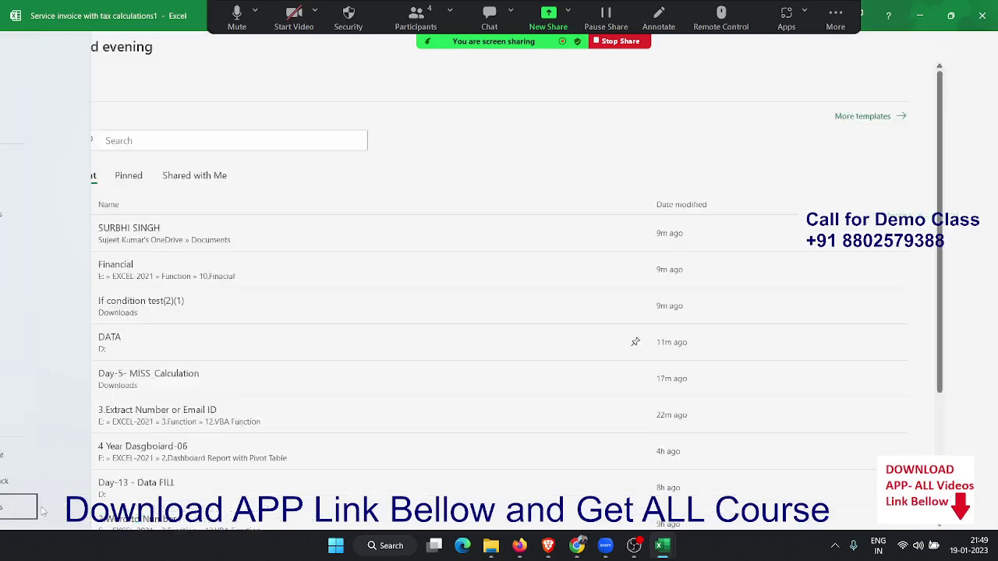
click(43, 511)
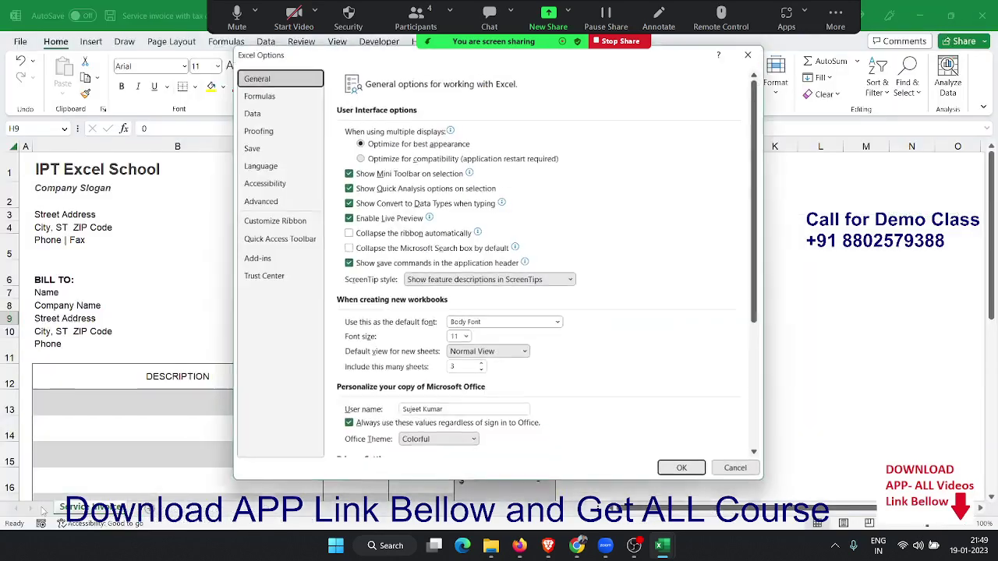
click(260, 201)
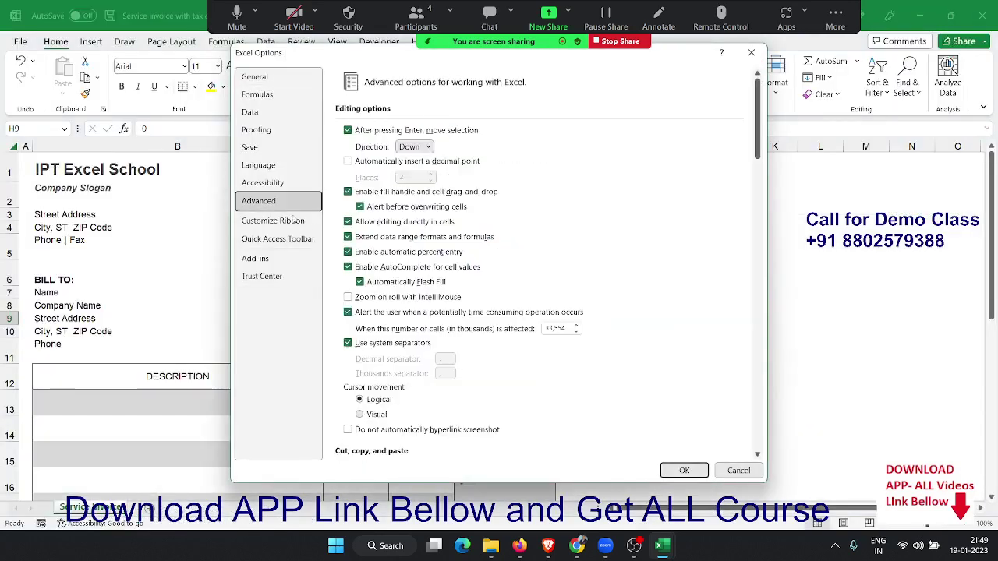
scroll(468, 382, down, 1)
scroll(468, 382, down, 5)
scroll(468, 382, down, 3)
scroll(468, 382, down, 3)
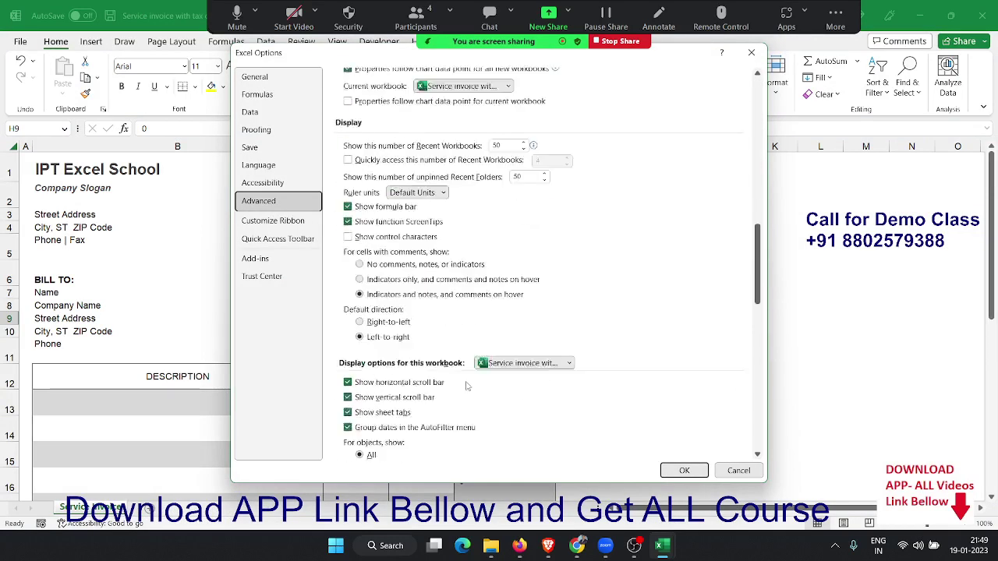
scroll(468, 382, down, 3)
scroll(468, 384, down, 3)
scroll(467, 385, down, 2)
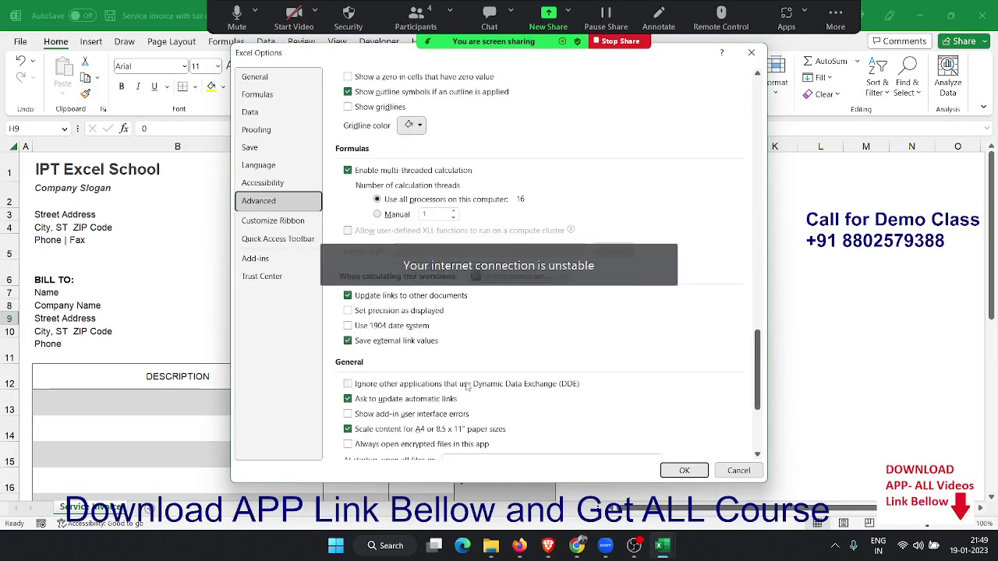
scroll(467, 385, down, 1)
scroll(467, 385, down, 2)
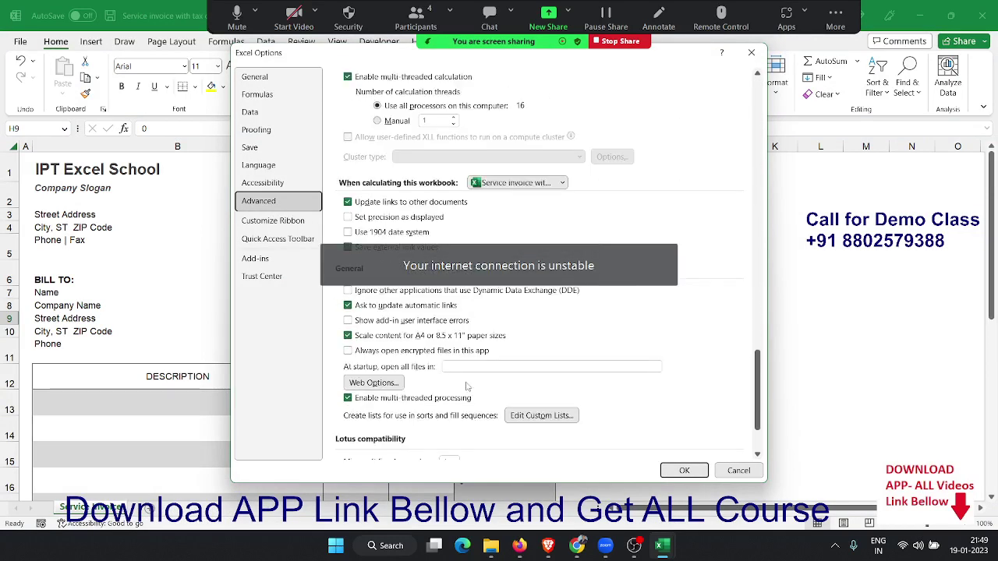
click(522, 418)
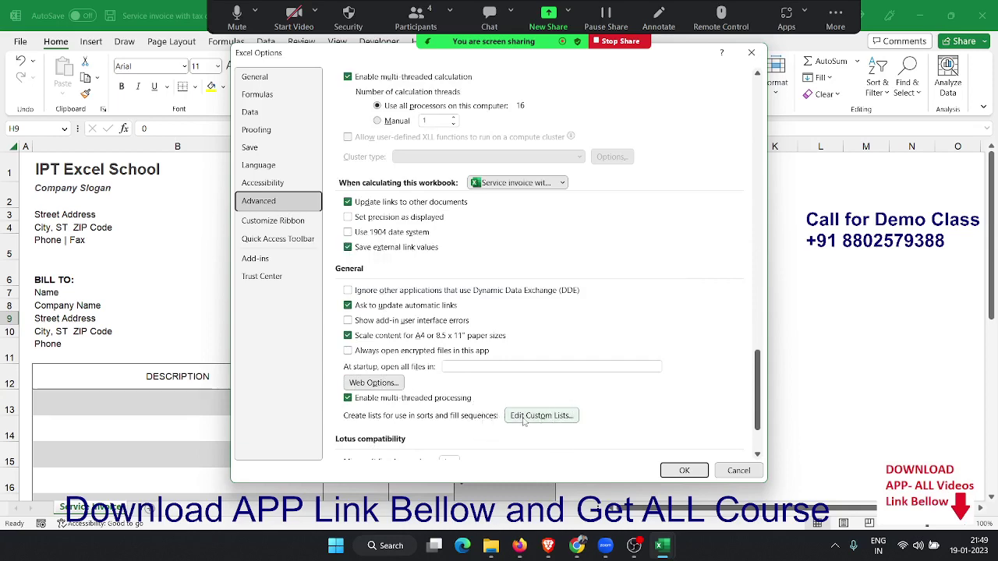
Step: Enter the first name of the custom list in I2 and autofill the names down to I12
click(678, 189)
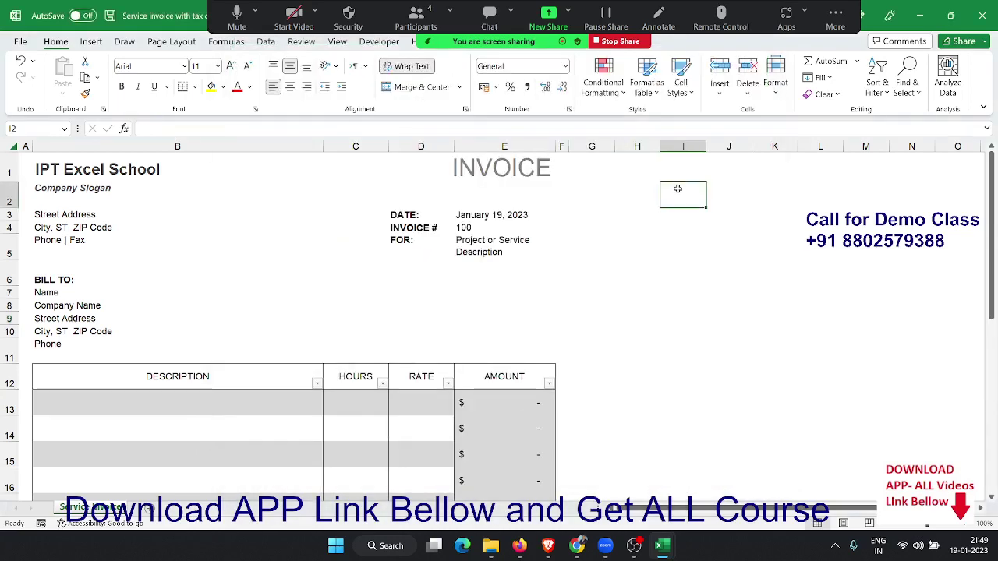
text(Puja)
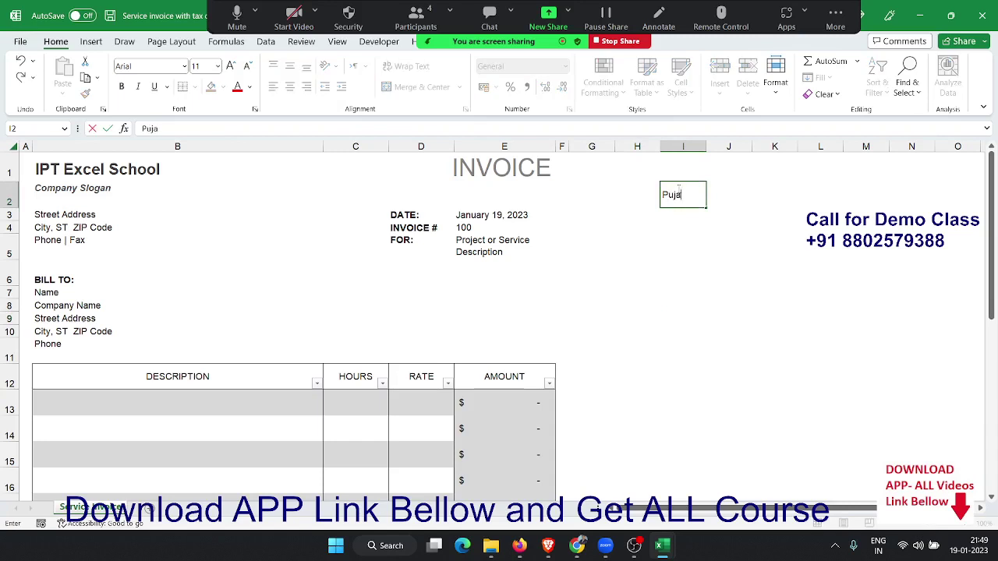
click(653, 231)
click(690, 203)
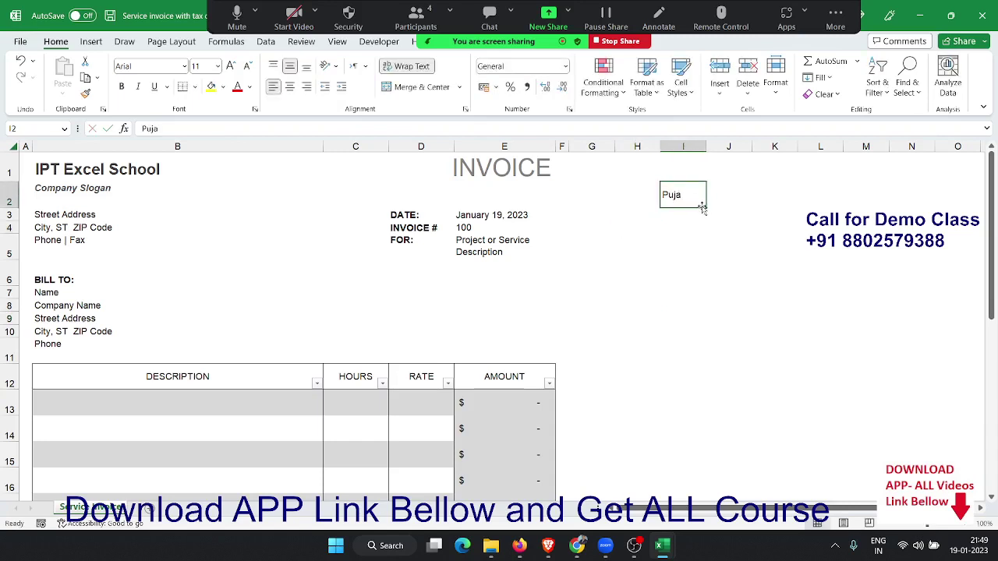
drag(704, 208, 688, 390)
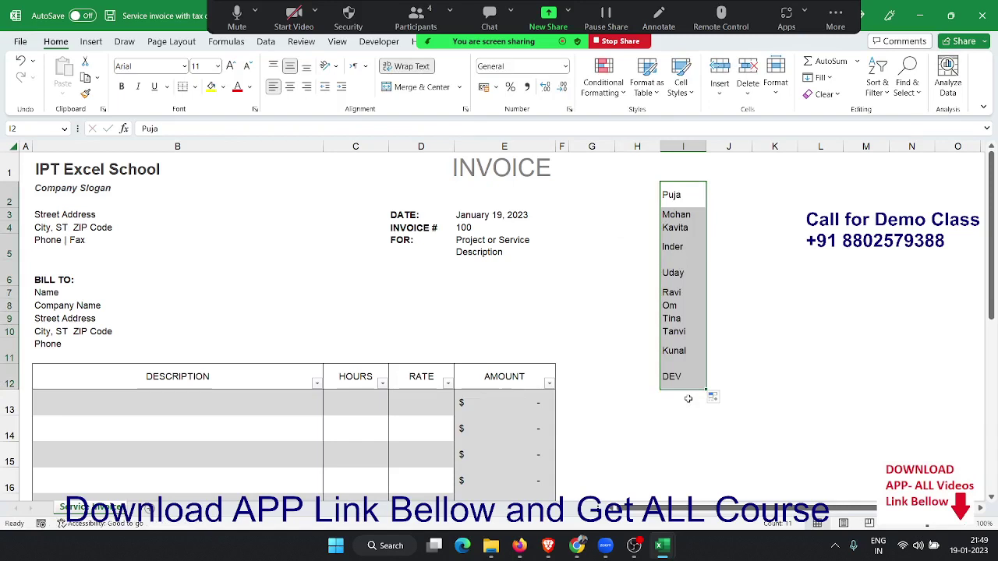
Step: Type JAN in J2 and fill the months JAN through OCT down to J11
key(Right)
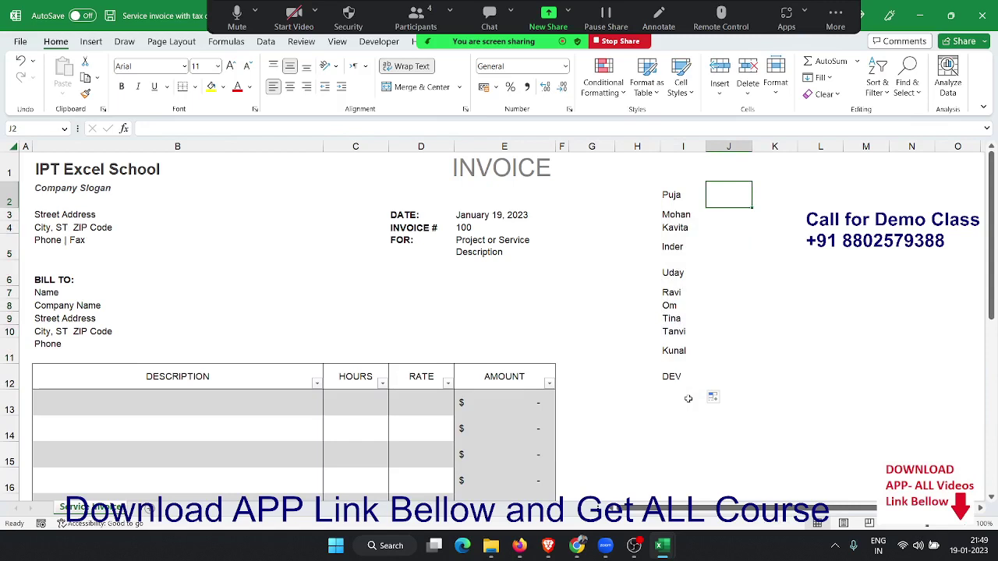
text(JAN)
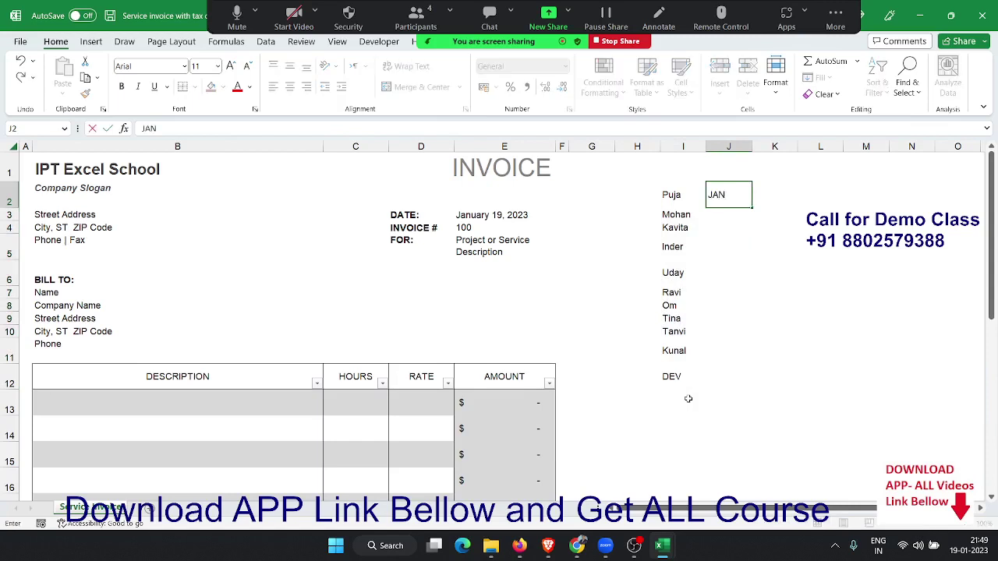
click(775, 292)
click(744, 196)
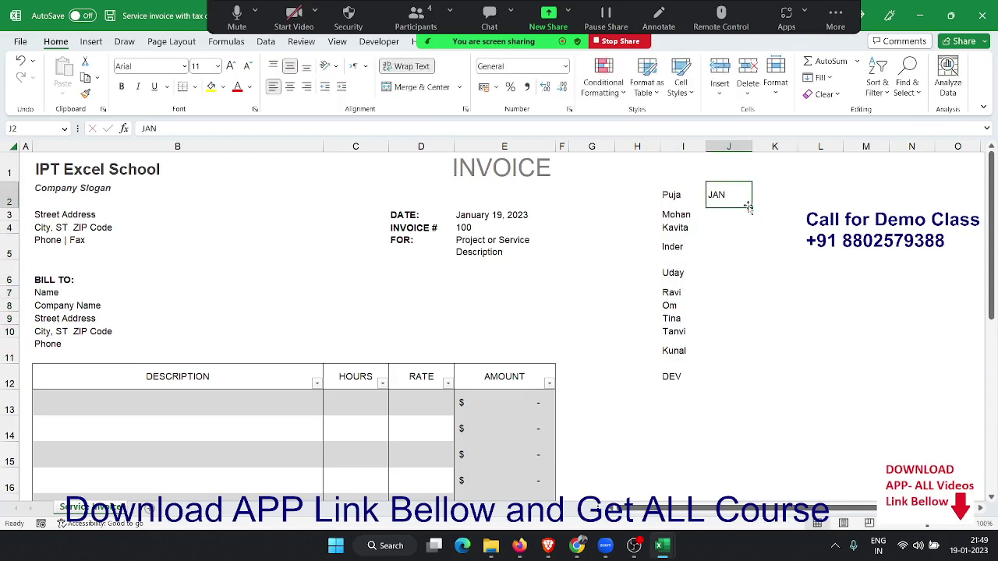
drag(751, 207, 765, 375)
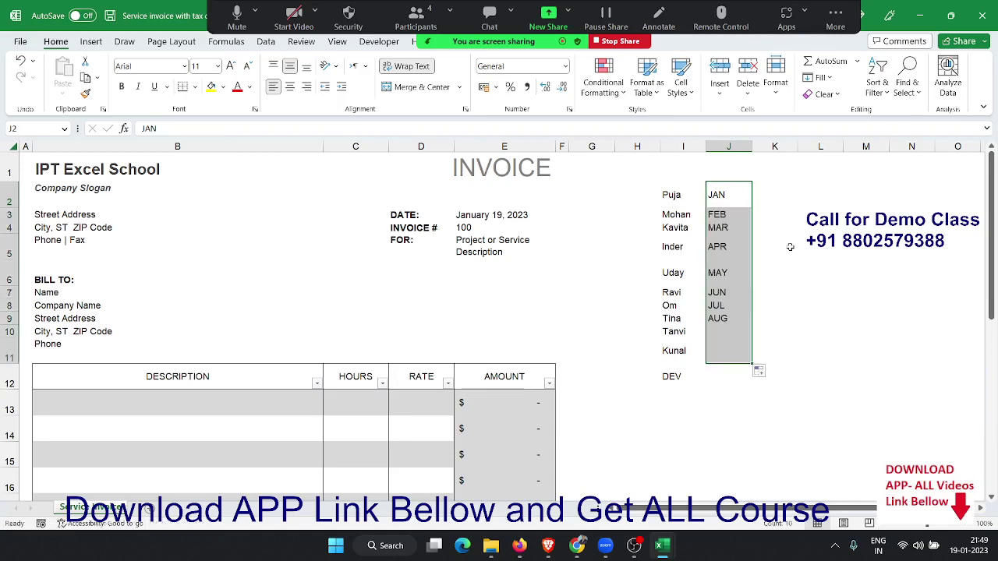
Step: Type Sun in K2 and fill the weekdays down to K12
click(778, 192)
text(Sun)
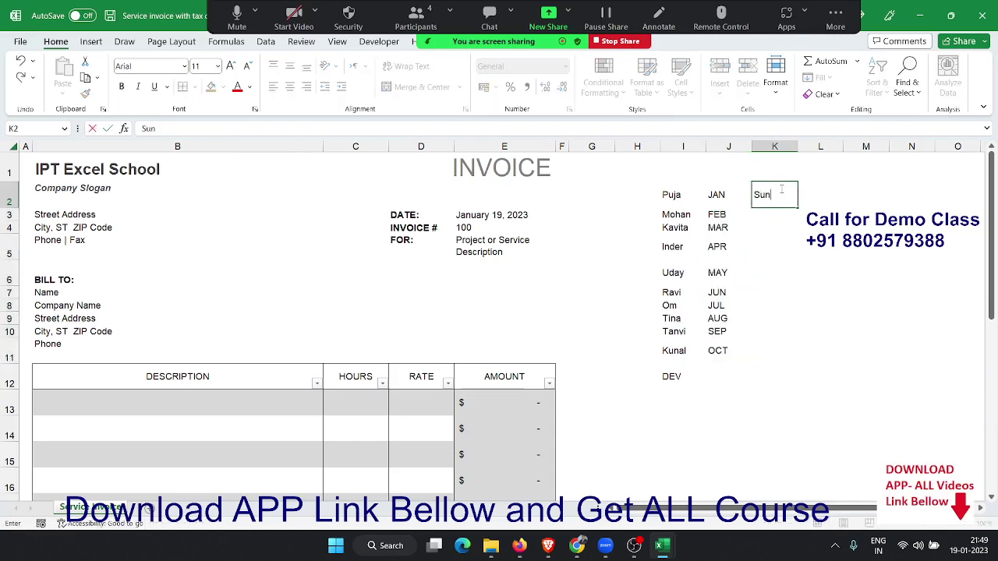
key(ctrl+Return)
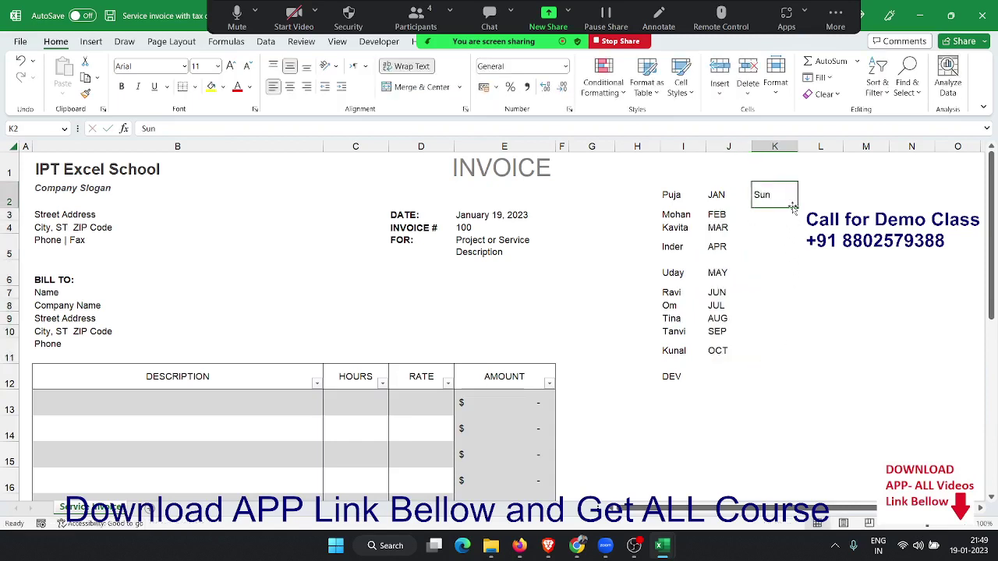
drag(793, 207, 799, 382)
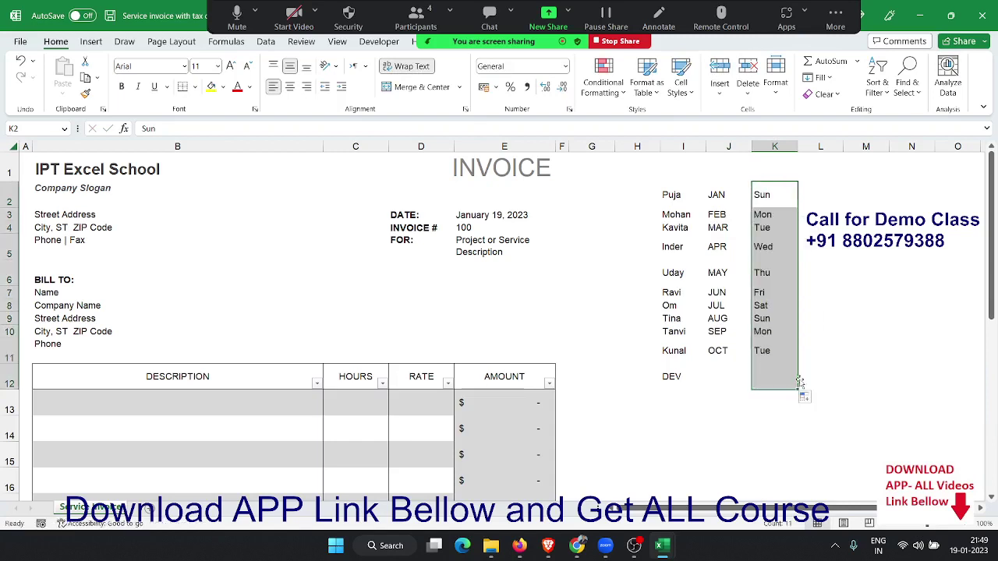
drag(672, 195, 683, 376)
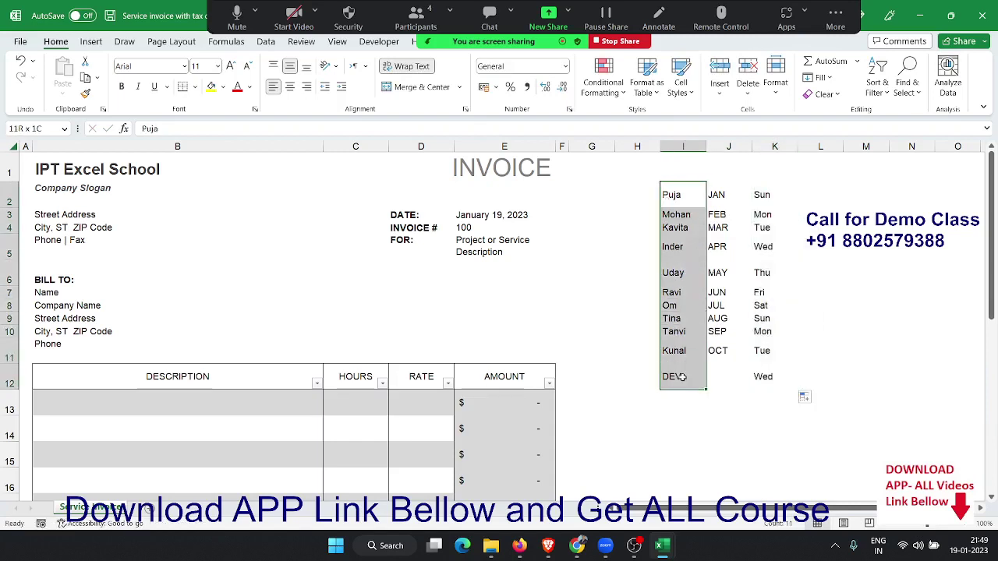
click(222, 194)
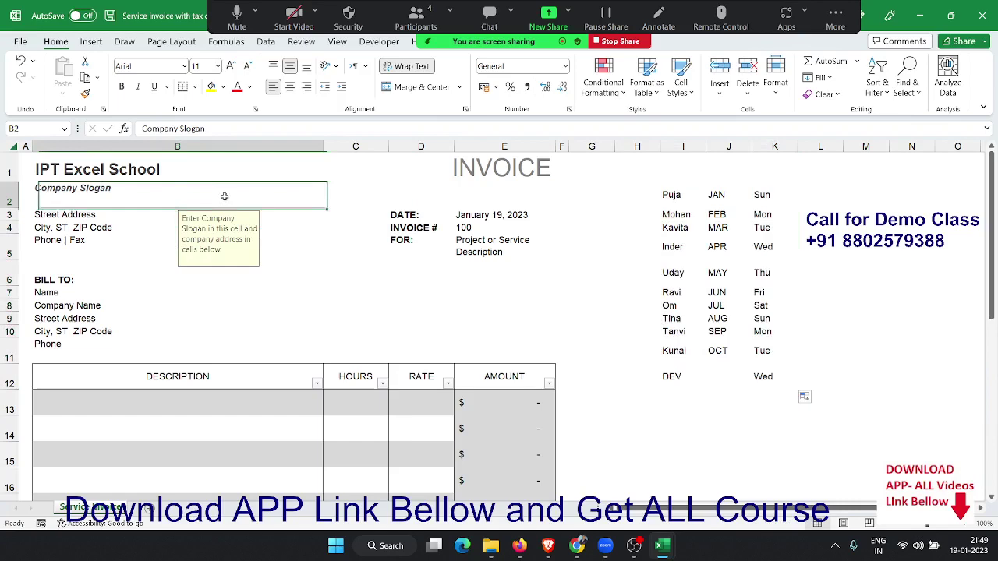
Step: Open Custom Lists from the Advanced options and review the existing names and Delhi cities lists
click(21, 42)
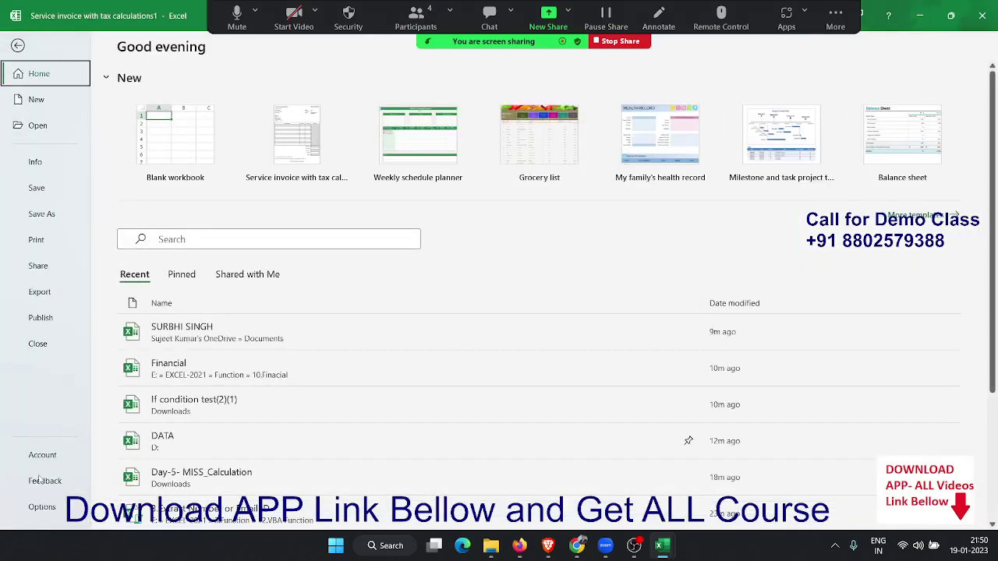
click(42, 506)
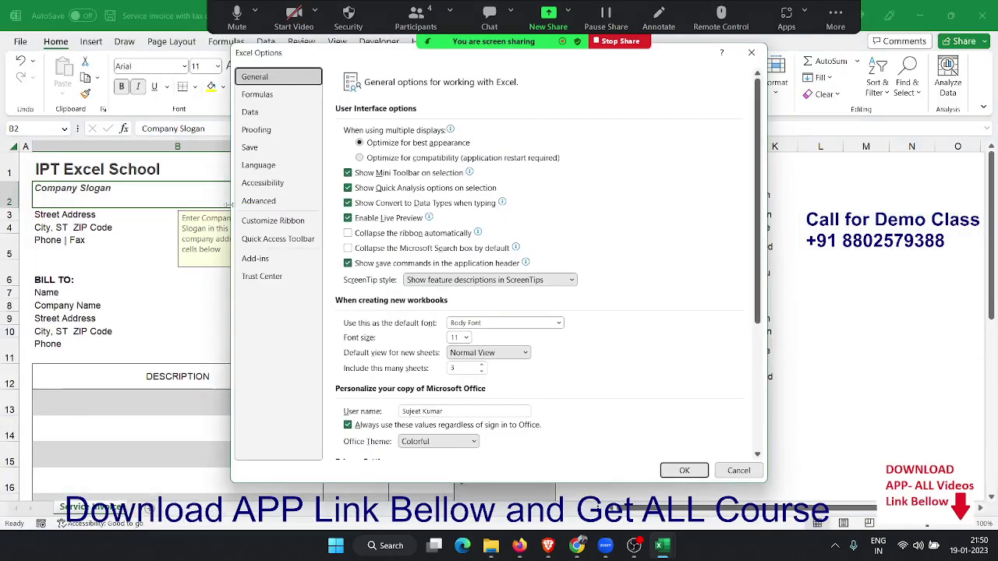
click(258, 201)
scroll(499, 242, down, 15)
scroll(499, 242, down, 10)
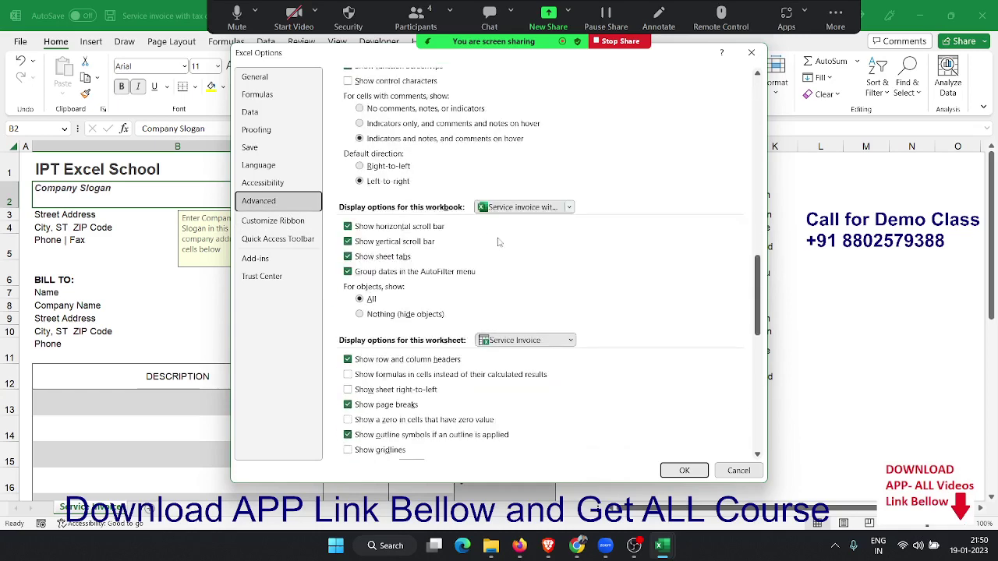
scroll(499, 242, down, 10)
scroll(499, 243, down, 8)
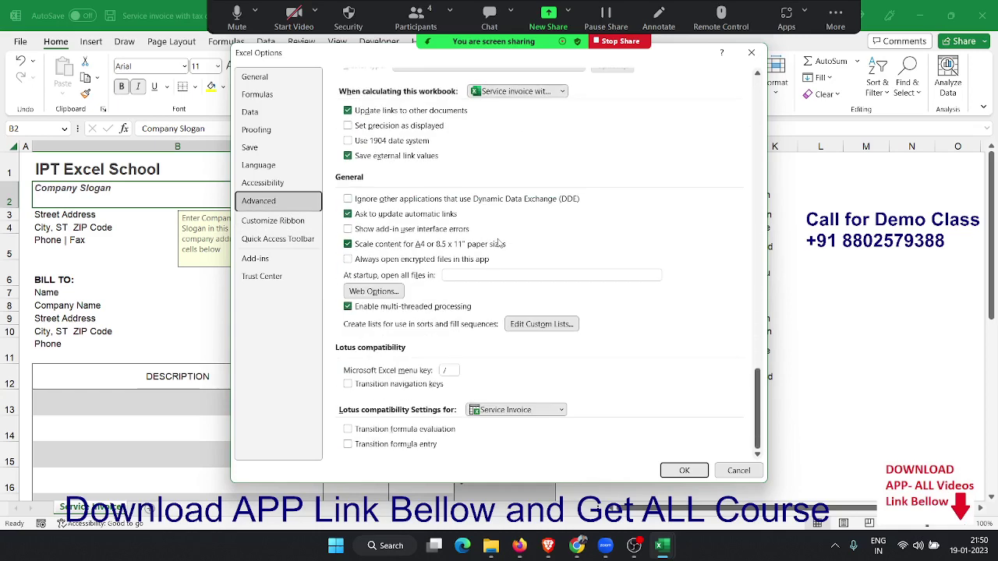
click(543, 330)
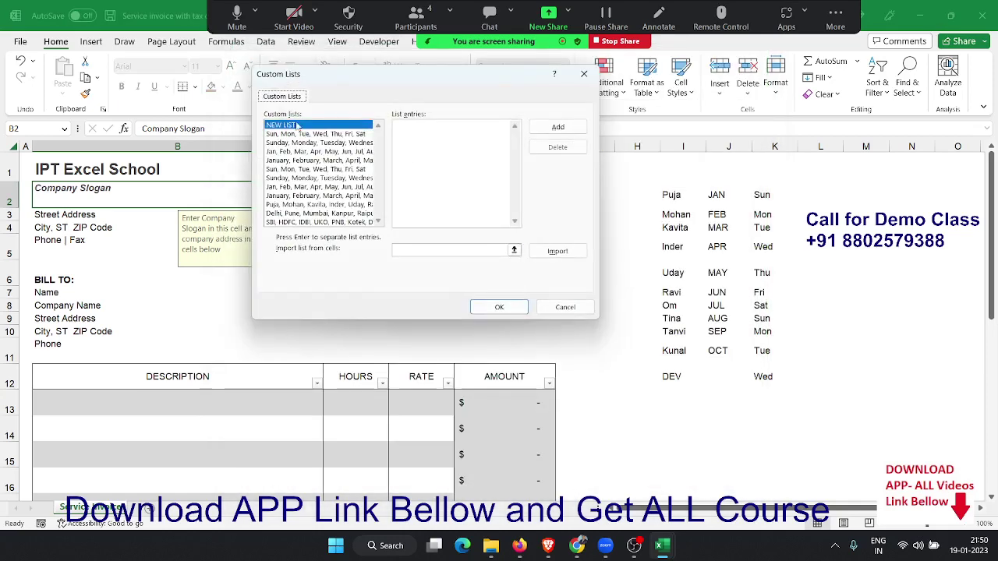
click(402, 130)
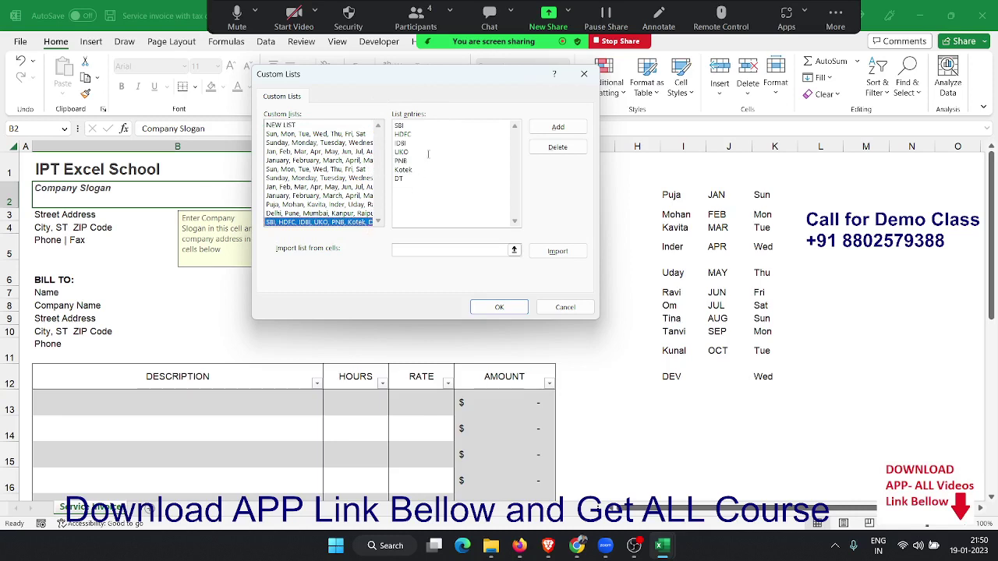
click(364, 206)
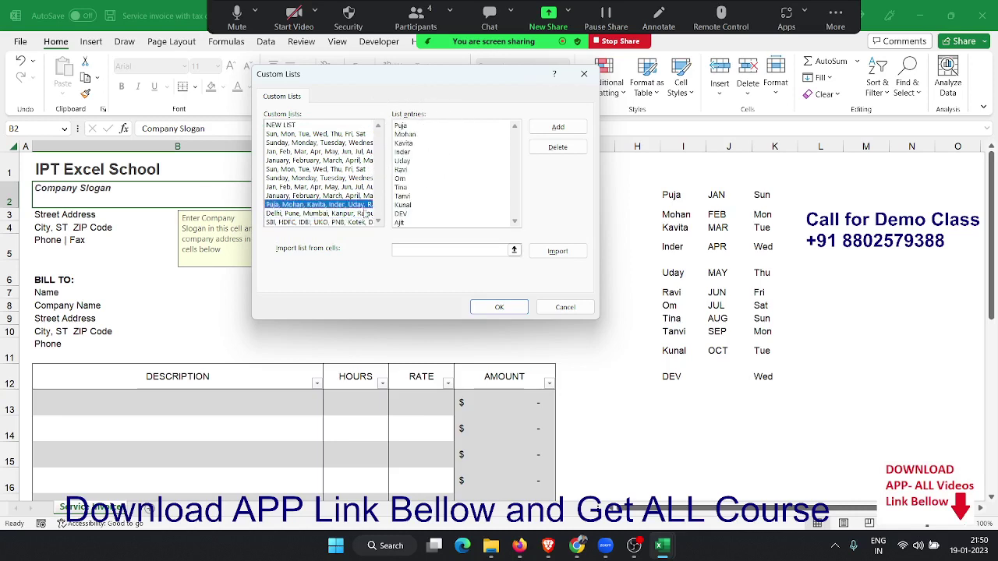
click(365, 214)
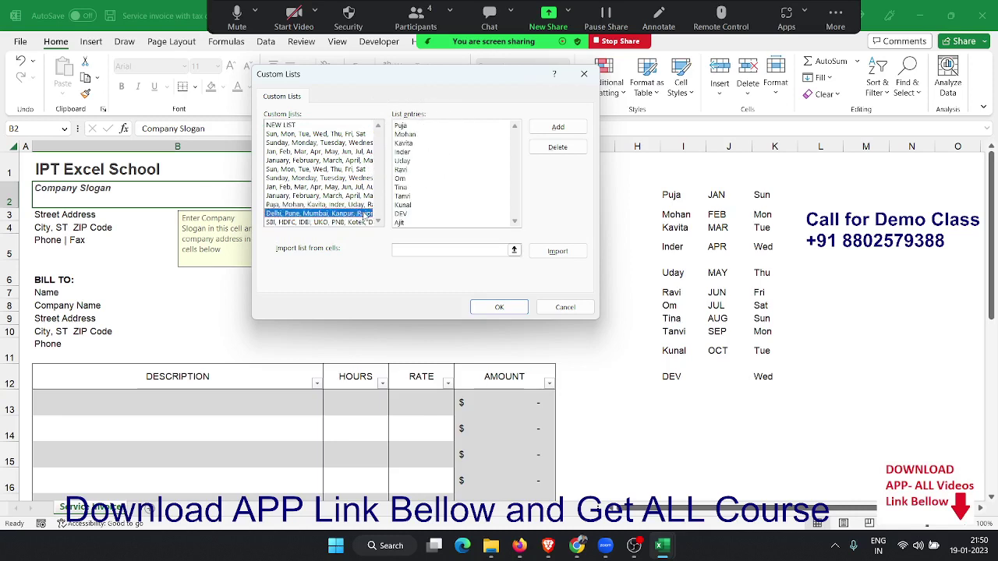
Step: Start a NEW LIST and set the import range to $I$2:$I$10
click(316, 127)
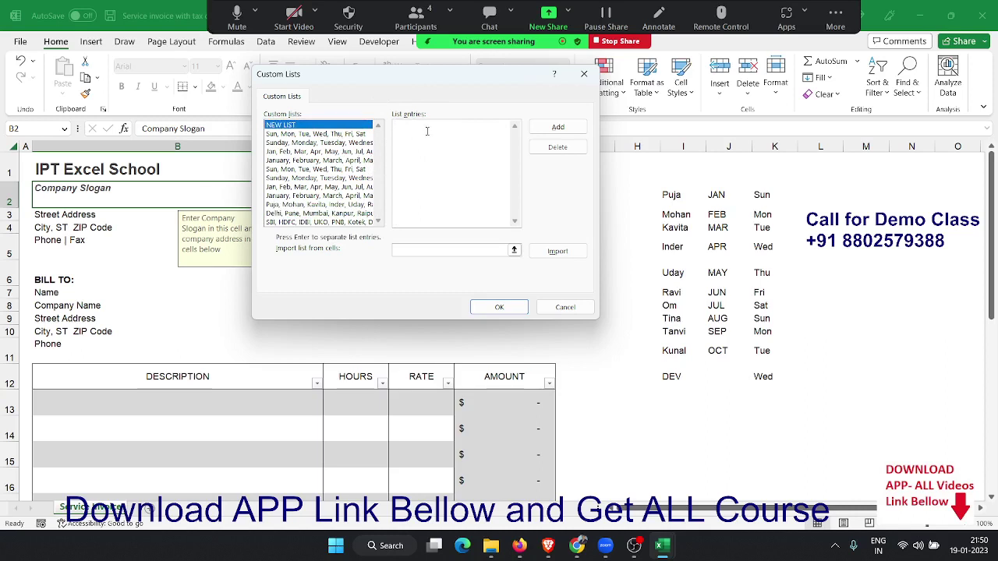
click(513, 249)
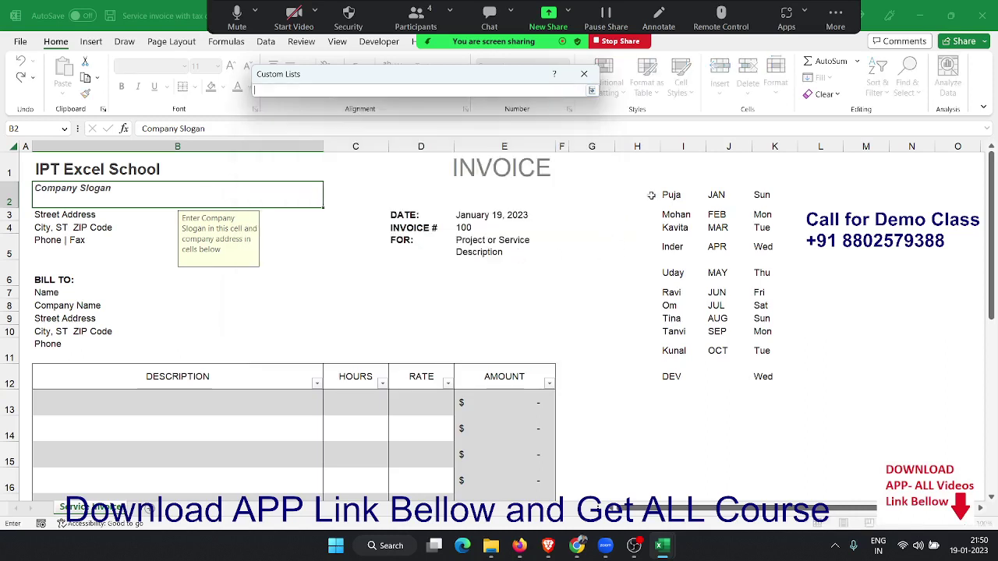
drag(672, 195, 672, 331)
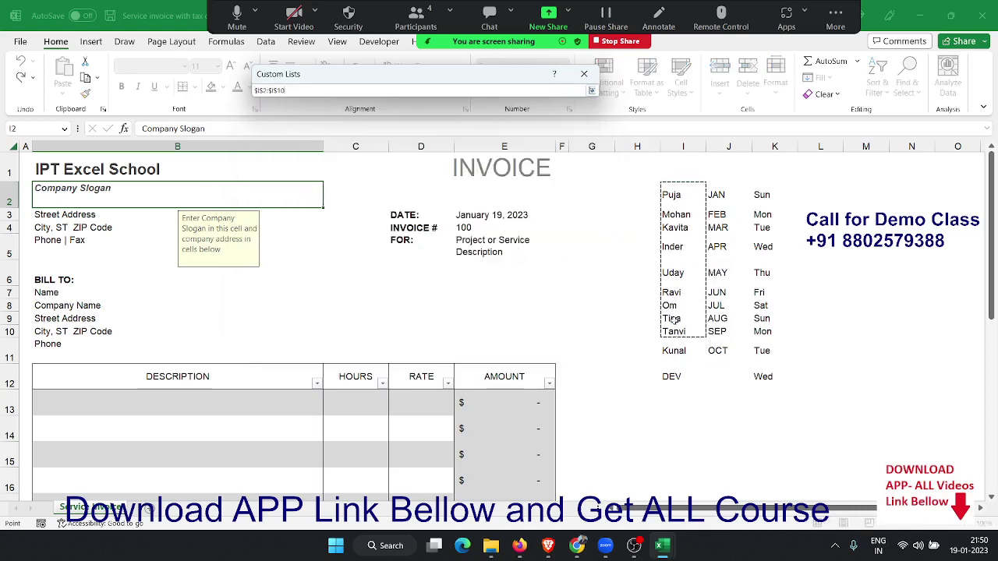
click(591, 90)
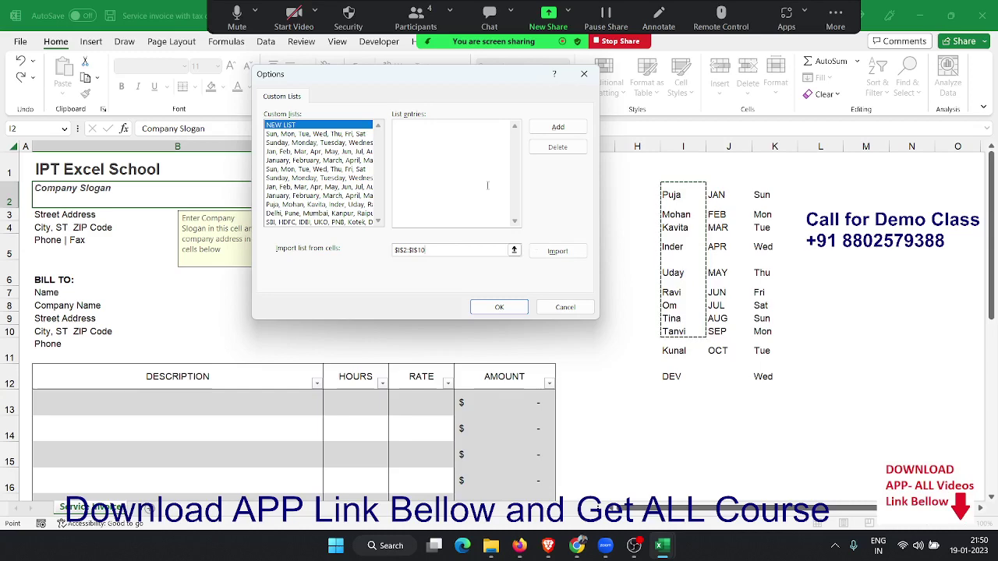
Step: Close Custom Lists, scroll through Advanced options, and go to the Customize the Ribbon page
key(Return)
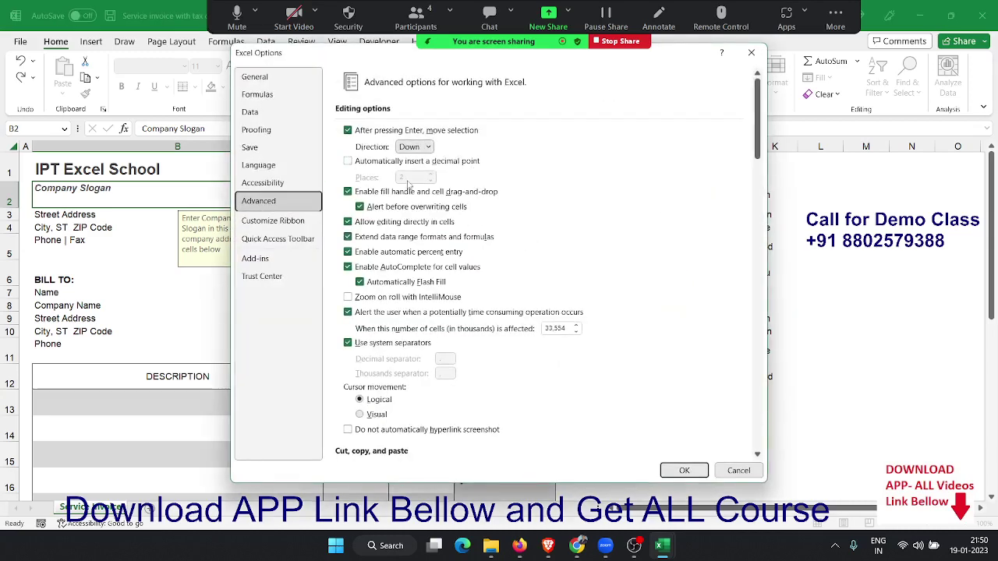
scroll(460, 312, down, 2)
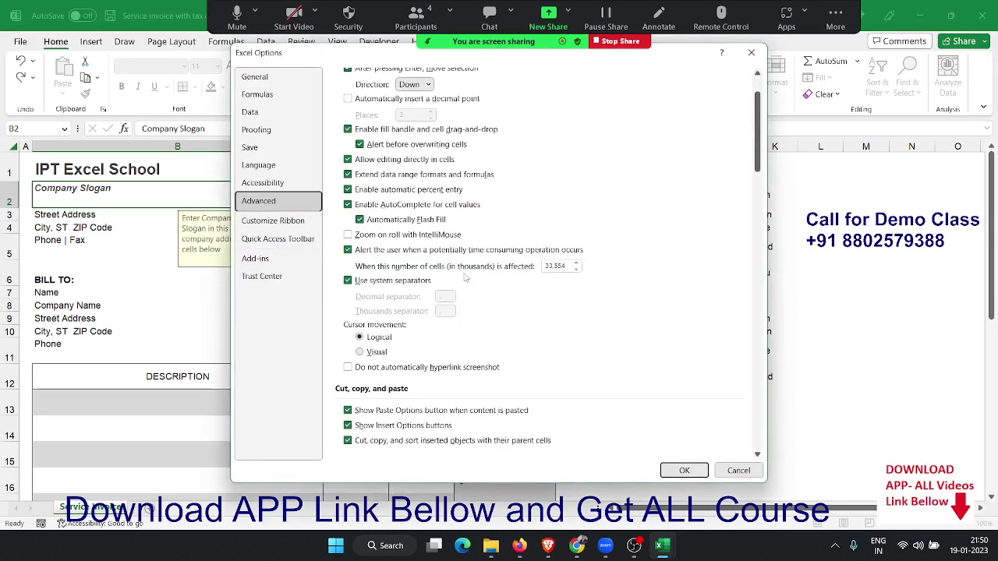
scroll(465, 282, down, 5)
scroll(477, 280, down, 3)
scroll(480, 279, down, 5)
scroll(483, 273, down, 2)
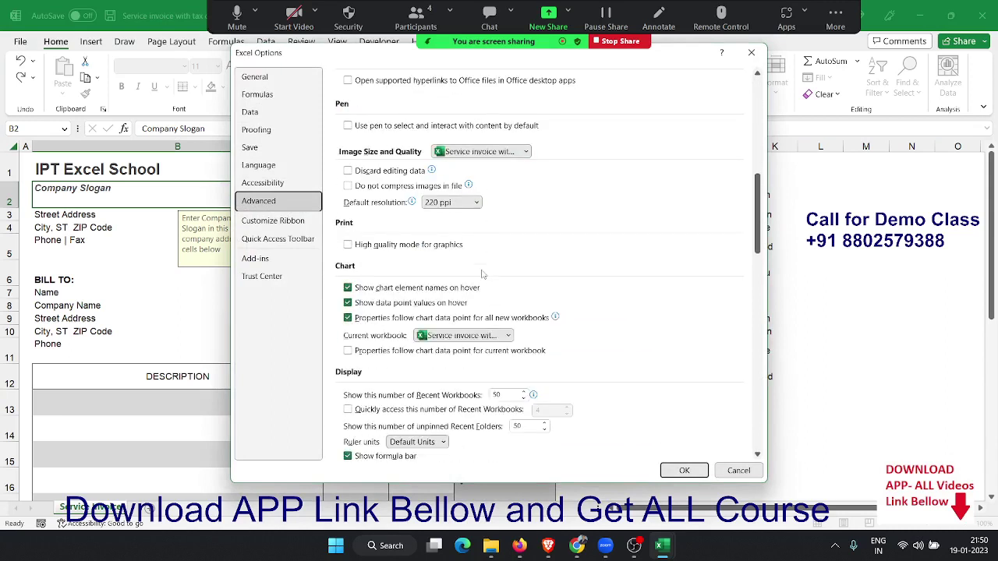
scroll(487, 267, down, 2)
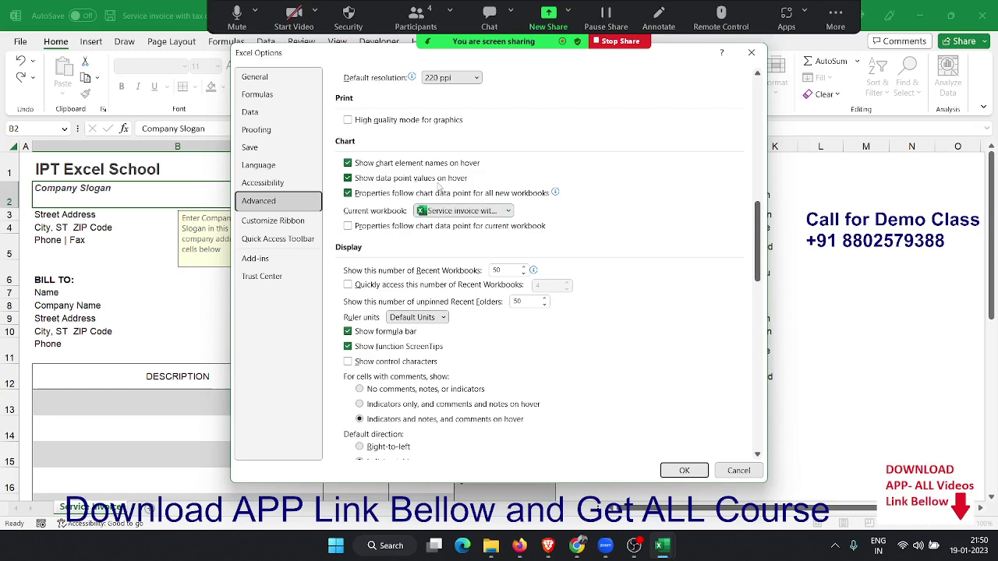
click(273, 220)
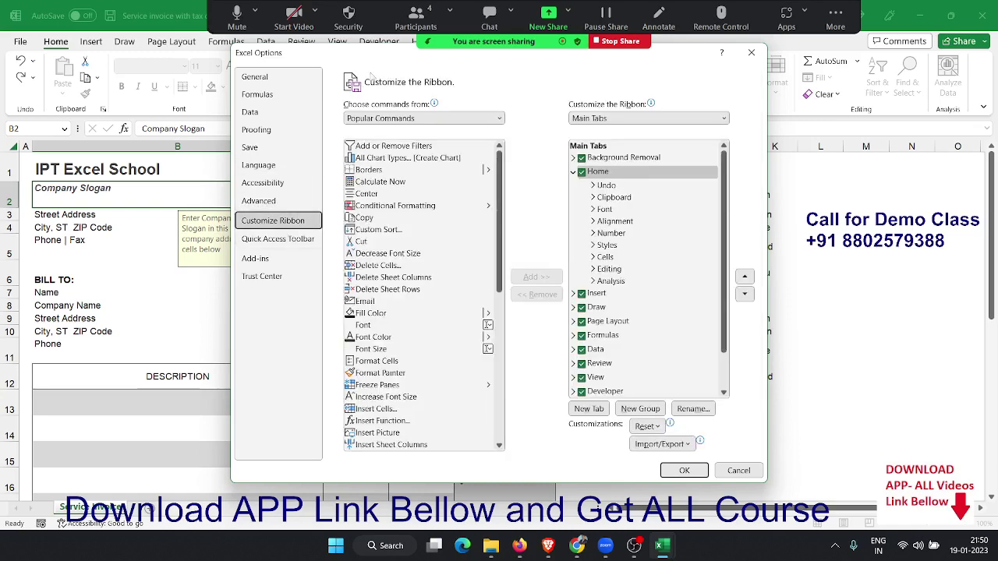
Step: Collapse Home, uncheck Draw under Main Tabs, and confirm with OK
drag(376, 55, 276, 168)
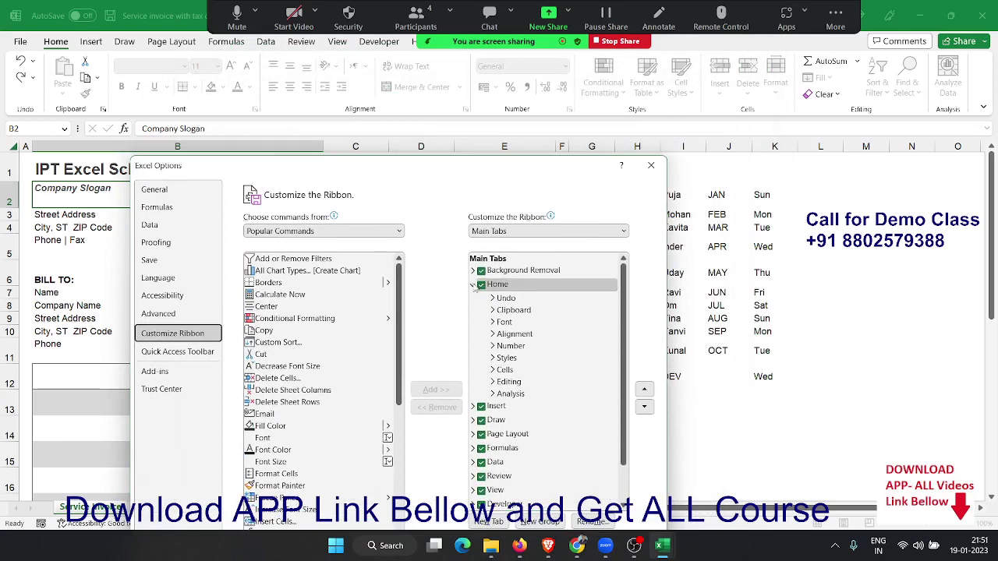
click(471, 284)
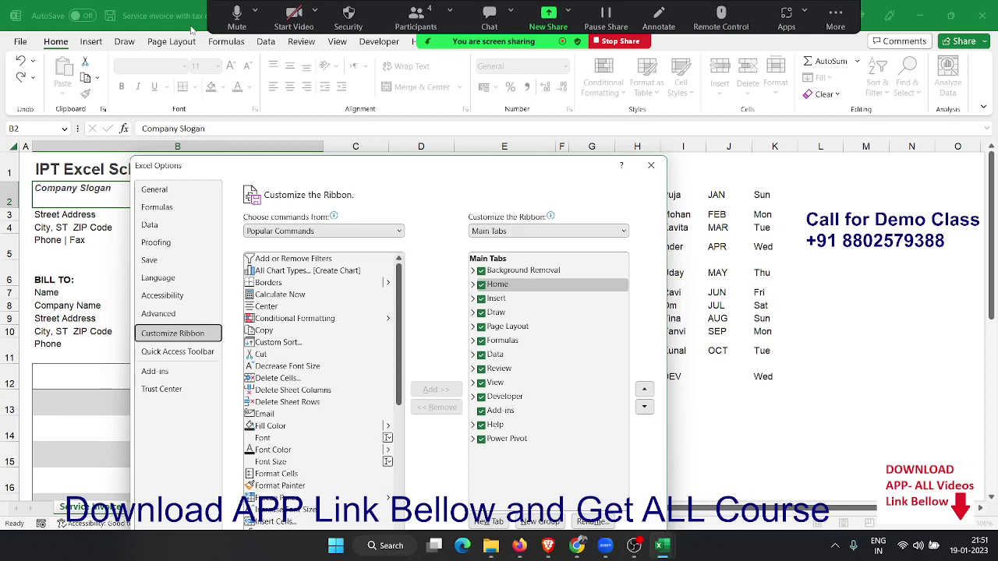
click(481, 313)
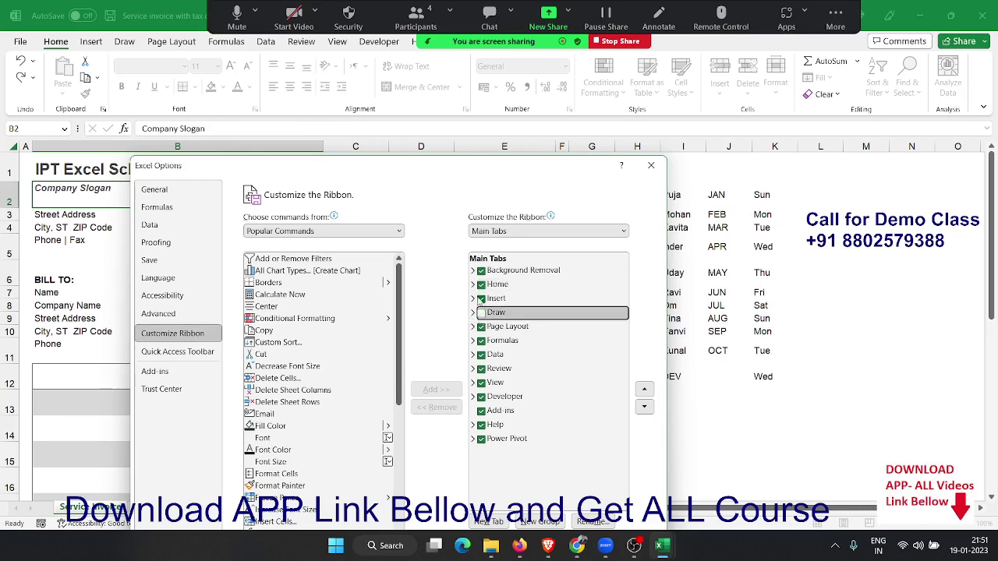
drag(379, 159, 329, 101)
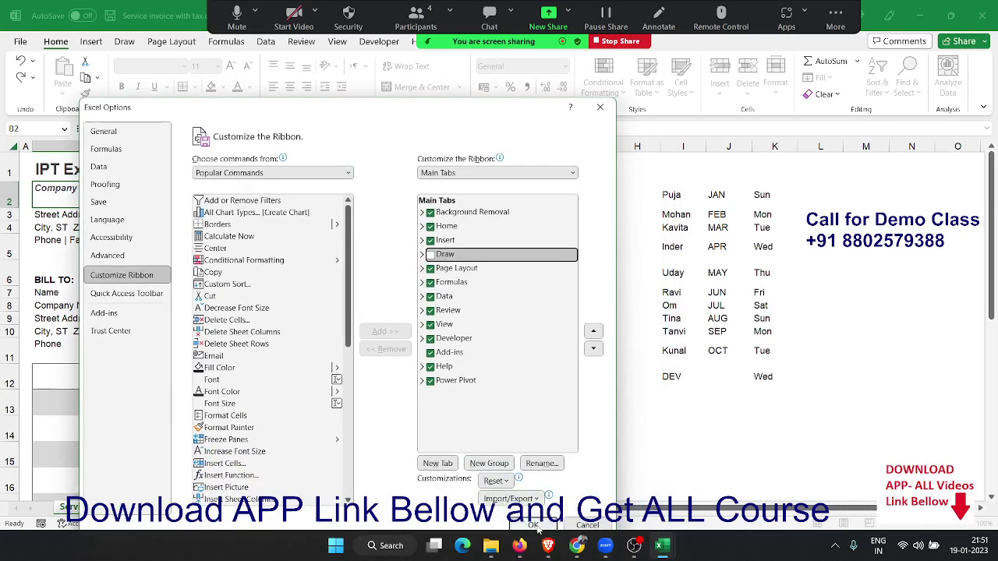
click(533, 524)
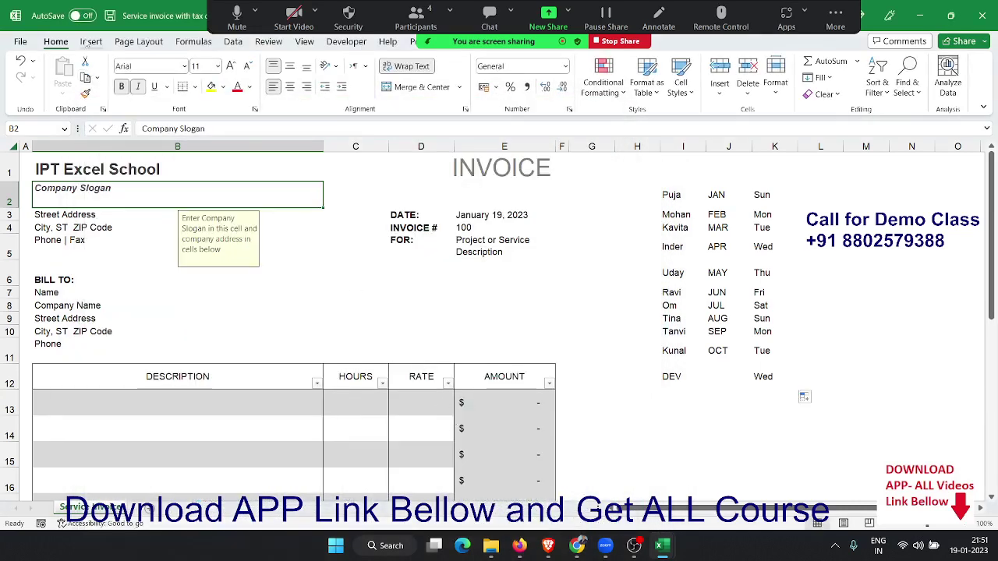
Step: Reopen Excel Options on Customize Ribbon and list the Commands Not in the Ribbon
click(21, 42)
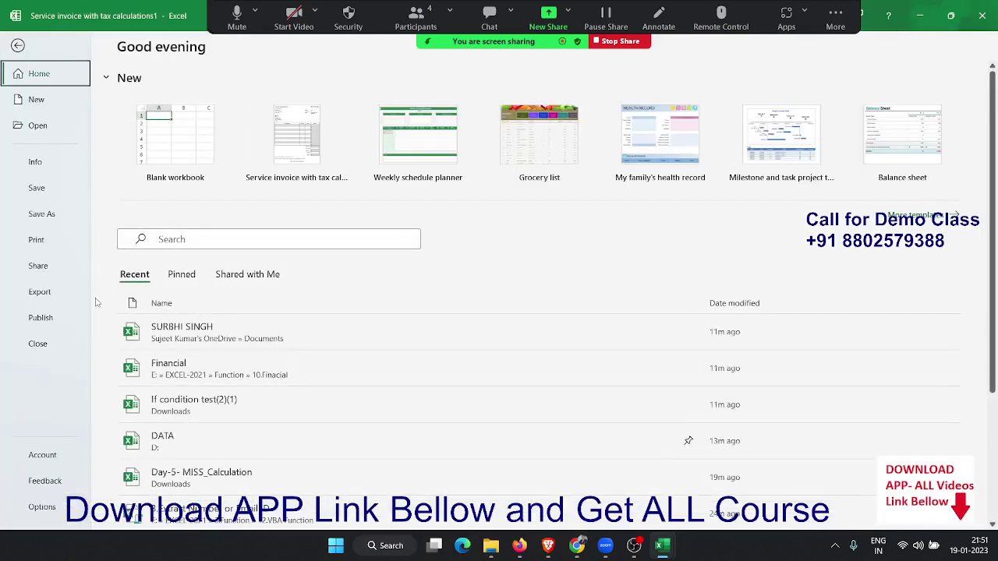
click(62, 509)
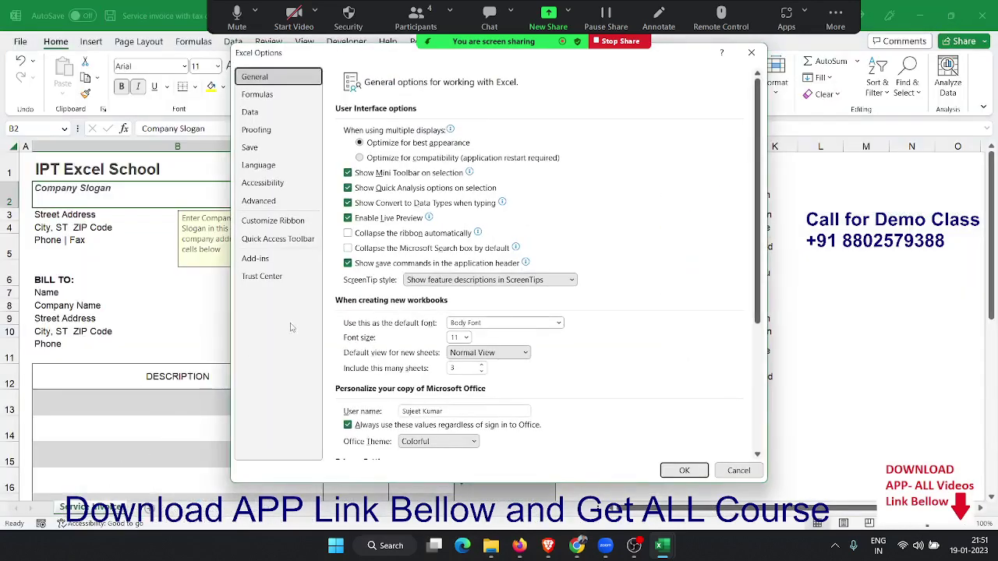
click(285, 220)
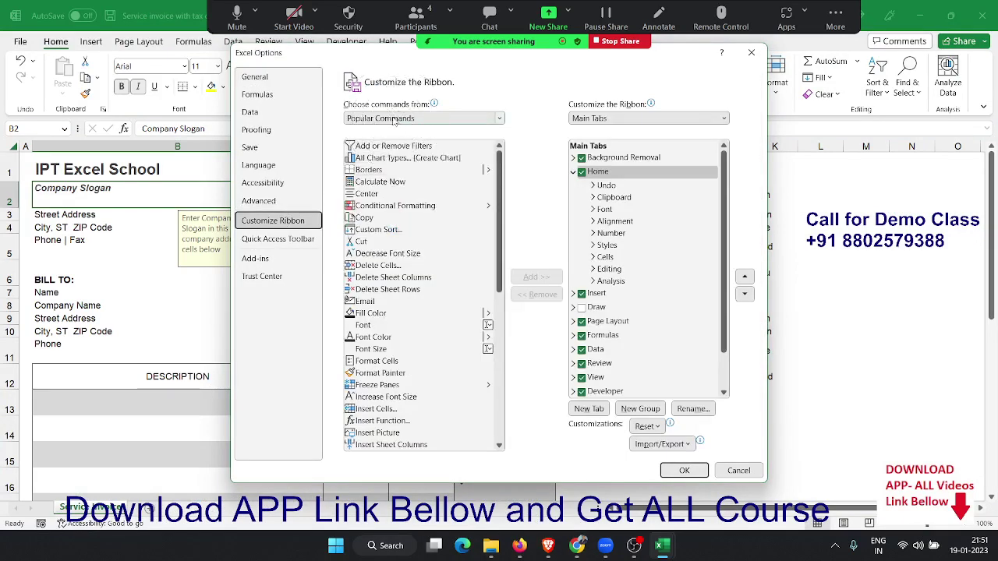
click(393, 118)
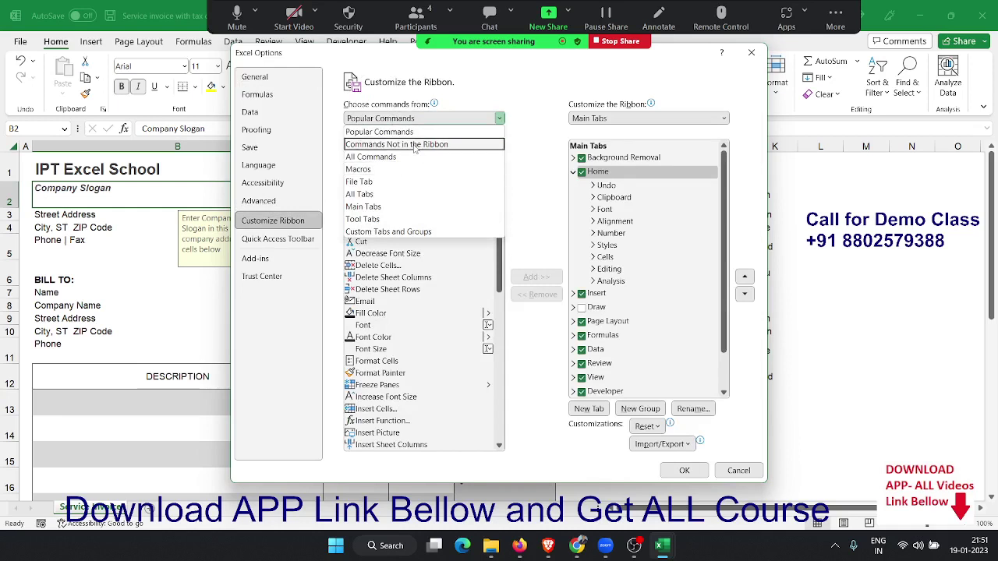
click(414, 147)
Step: Scroll the unused commands to select Dim, then view the Quick Access Toolbar page
click(419, 14)
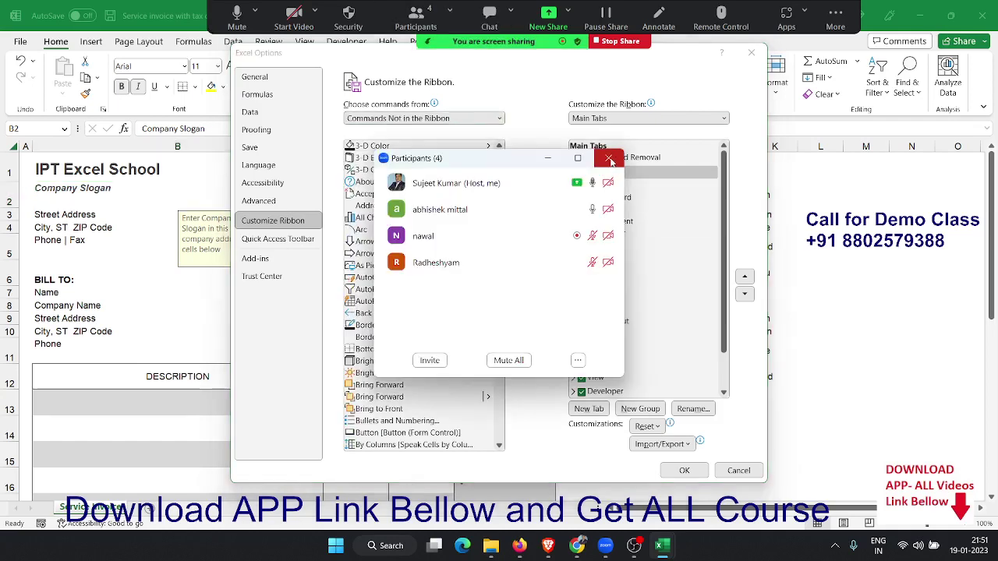
click(608, 159)
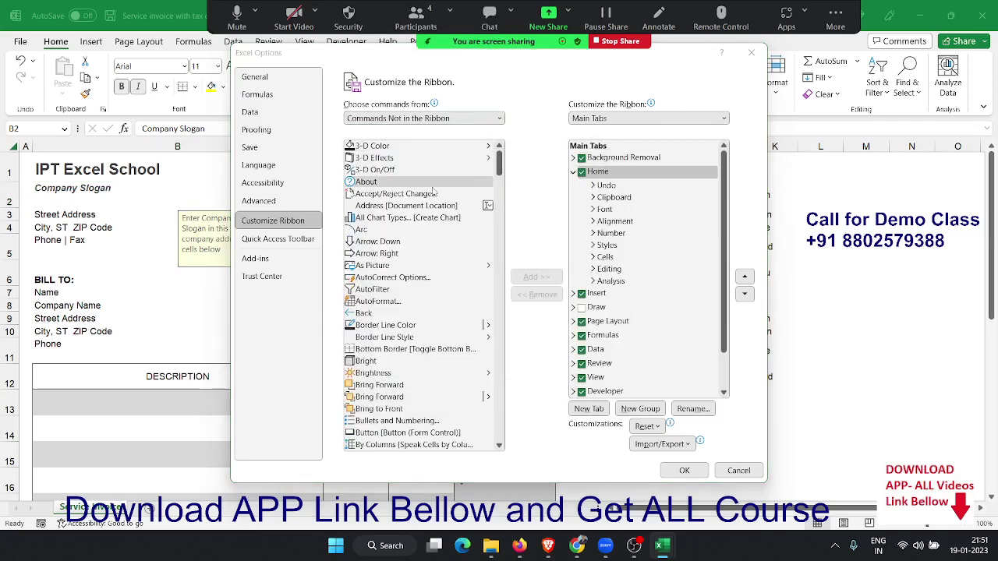
click(573, 171)
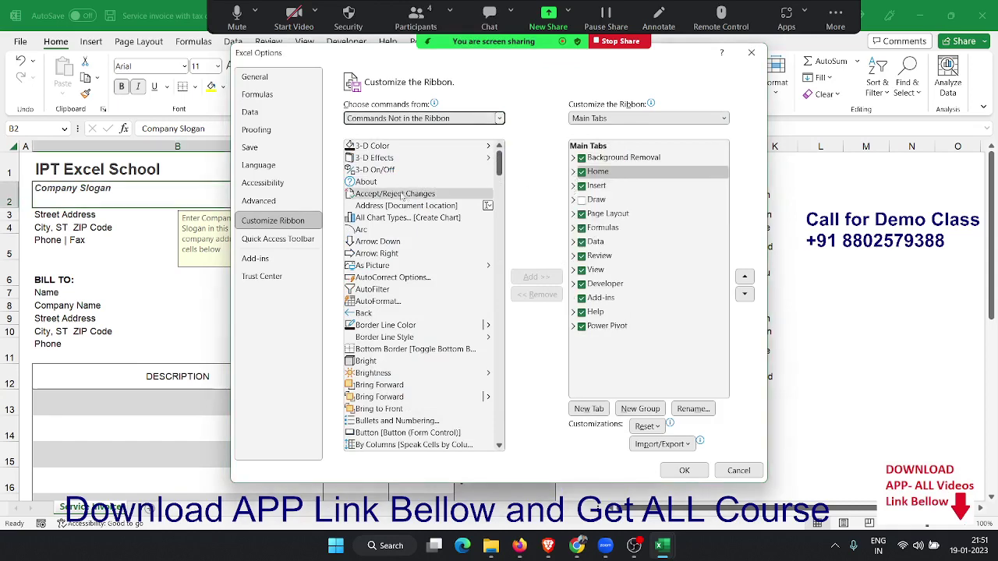
scroll(382, 202, down, 5)
scroll(378, 218, down, 8)
scroll(375, 227, down, 7)
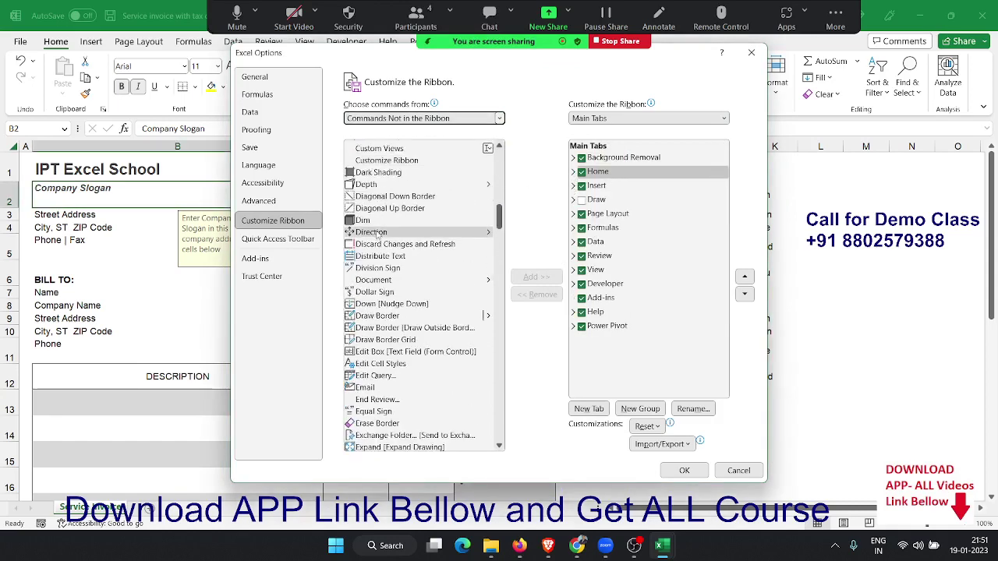
click(378, 220)
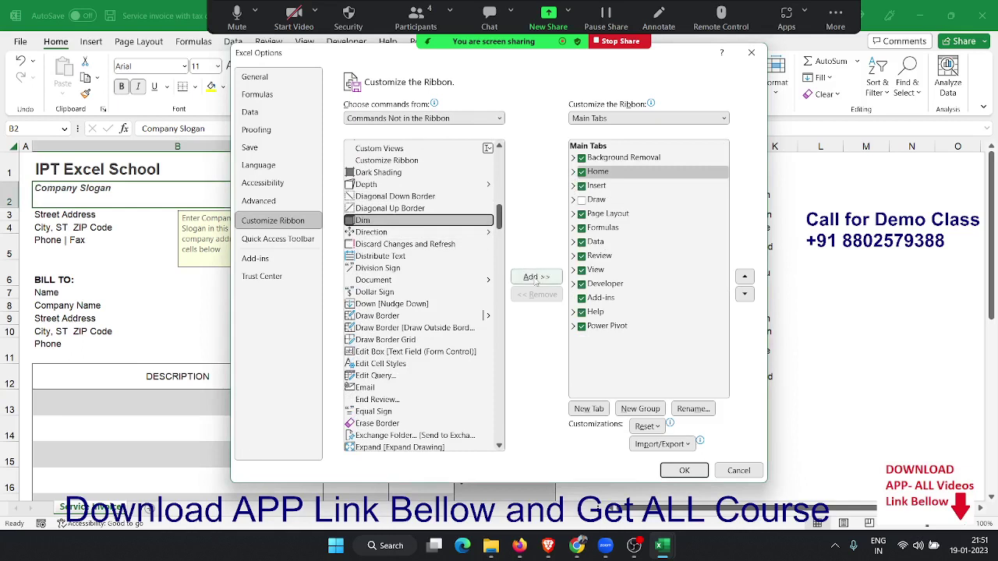
click(303, 245)
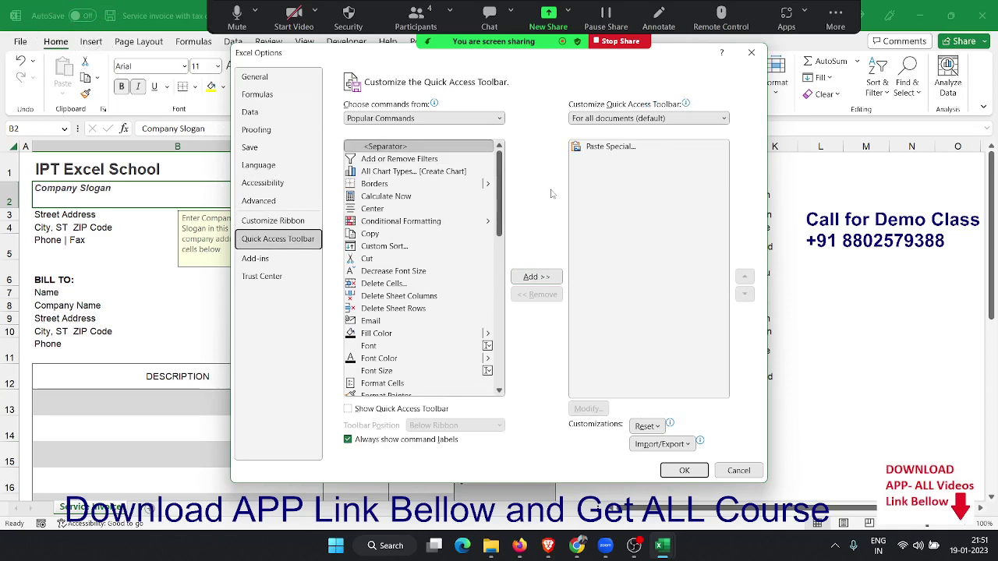
Step: View the Excel add-ins list with Solver Add-in checked, then close it
click(257, 258)
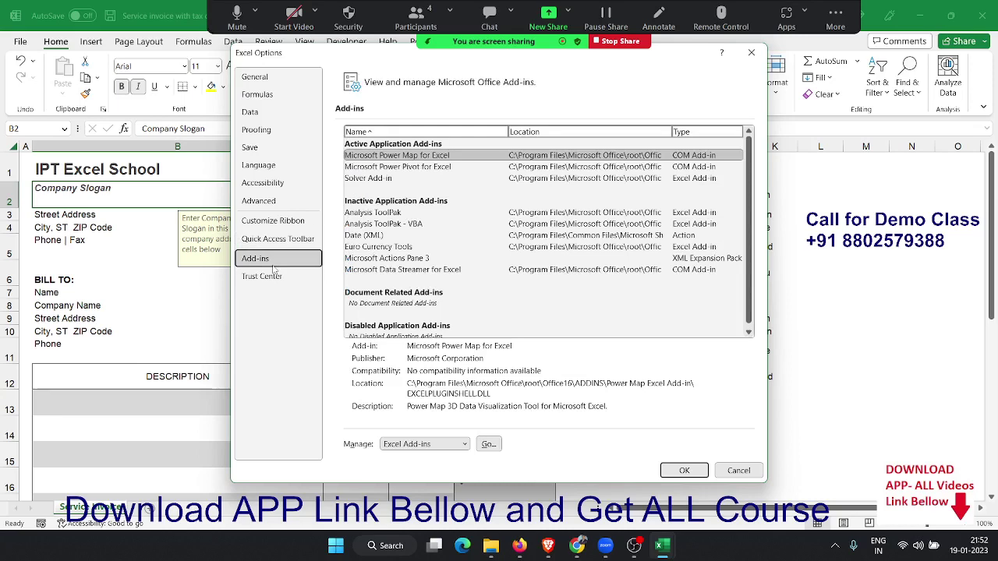
click(496, 445)
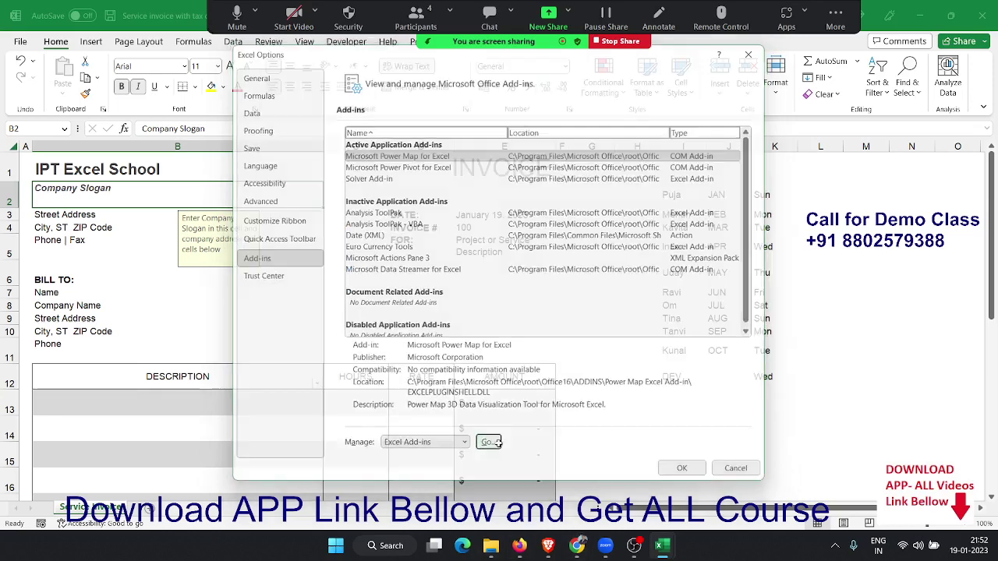
key(Return)
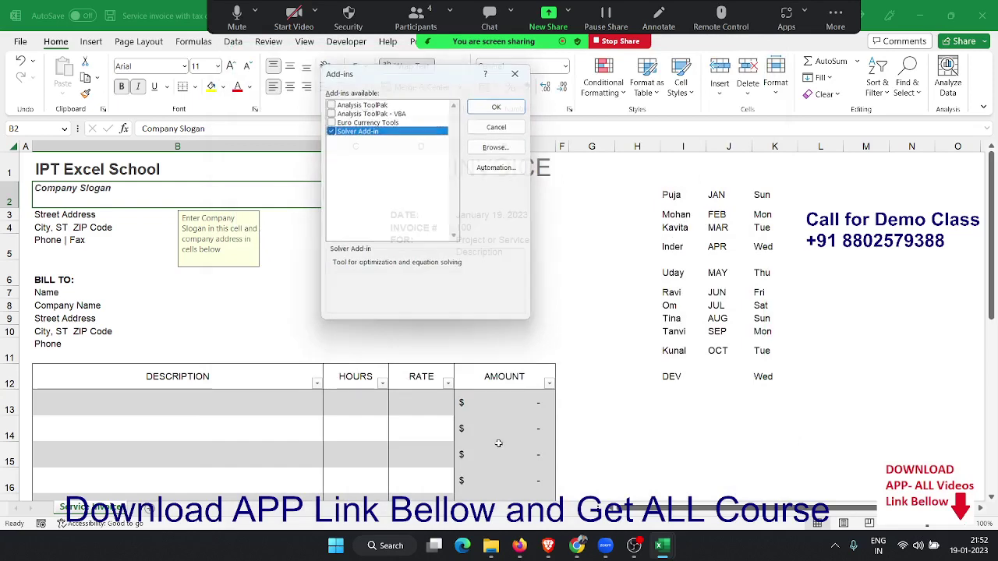
Step: Reopen and dismiss Excel Options and the File view to return to the invoice sheet
click(21, 42)
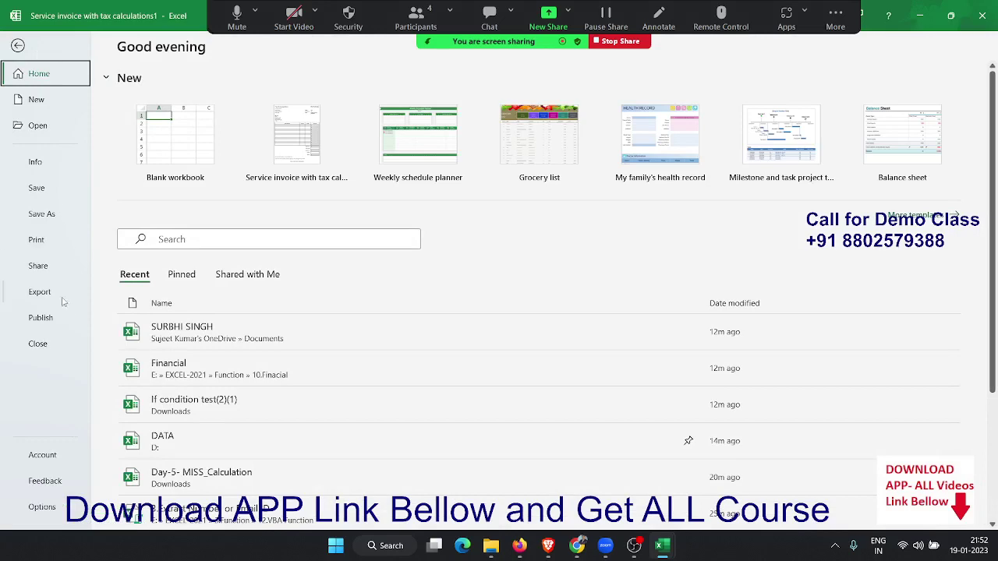
click(61, 513)
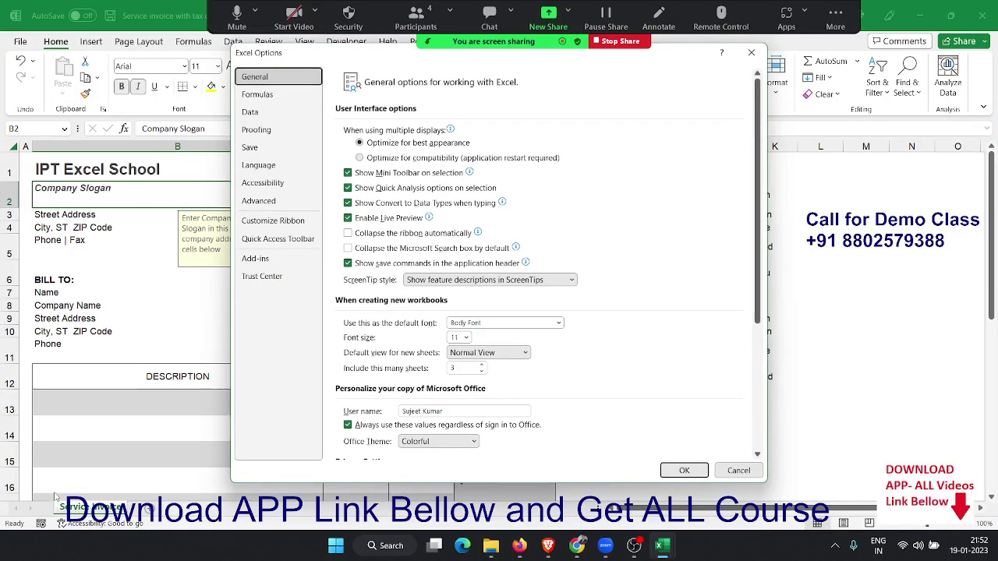
key(Escape)
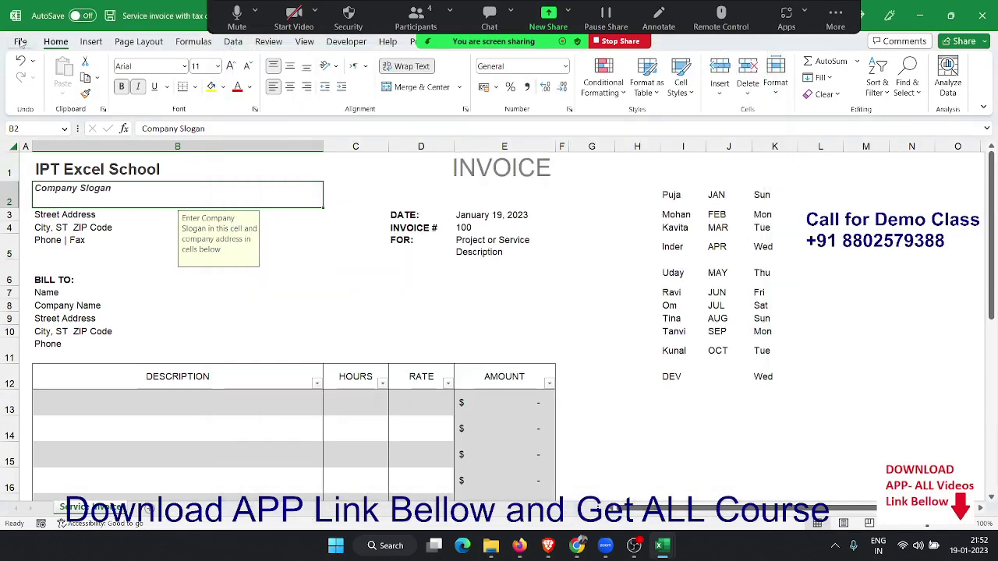
click(21, 43)
key(Escape)
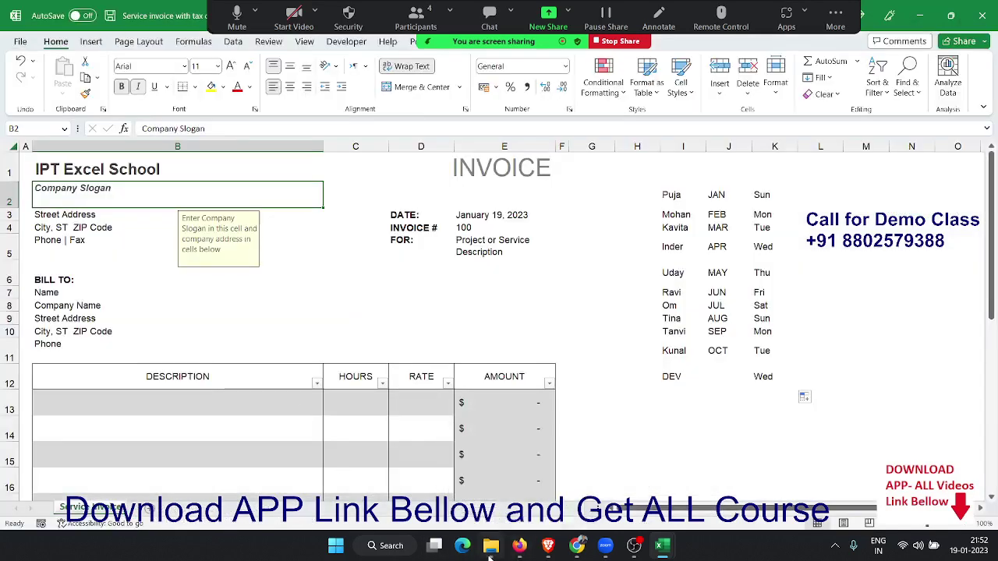
Step: Send Day-06 Excel Menu.pdf from E:\EXCEL-2021\1. Most usefull Feature to the open WhatsApp chat
click(513, 554)
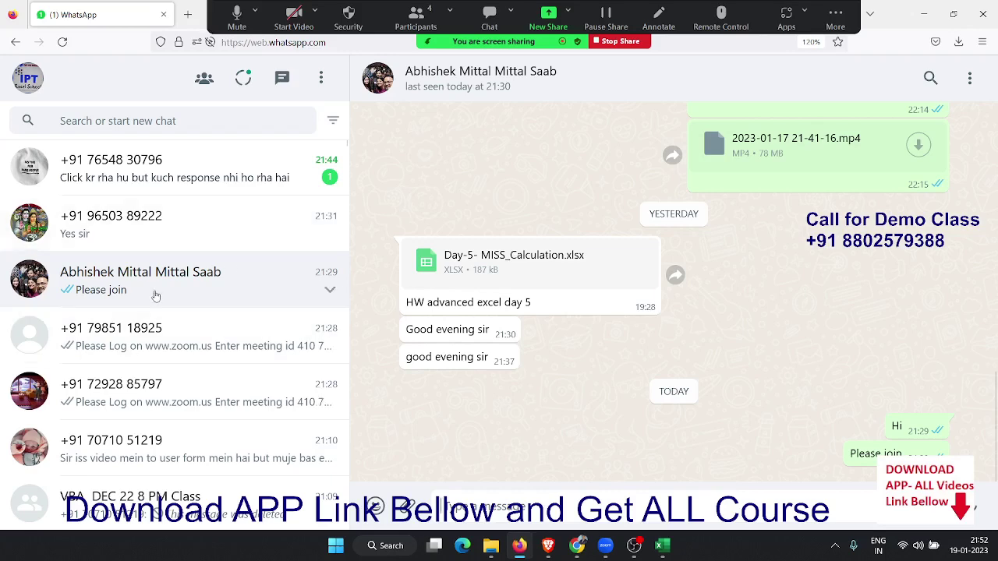
click(408, 505)
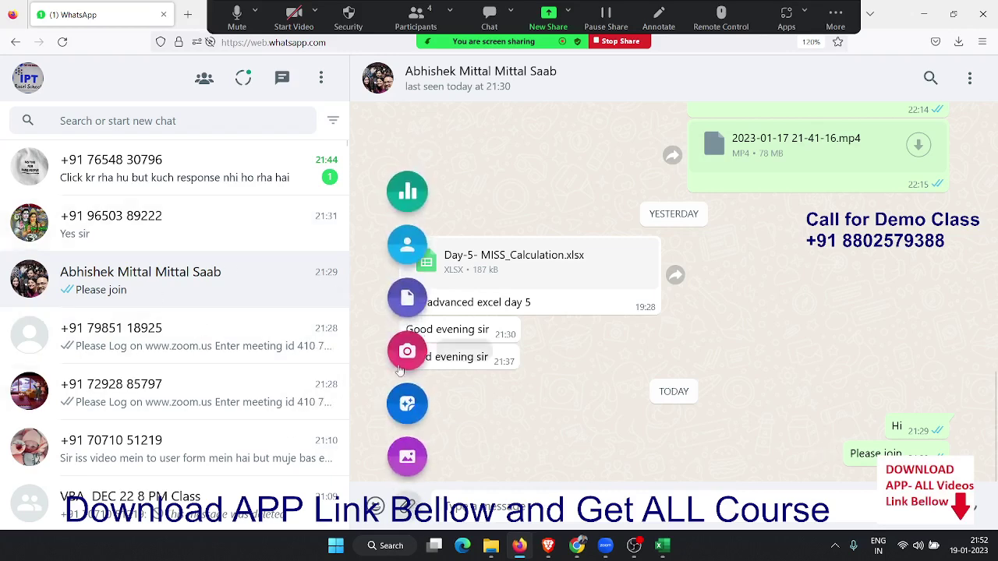
click(402, 299)
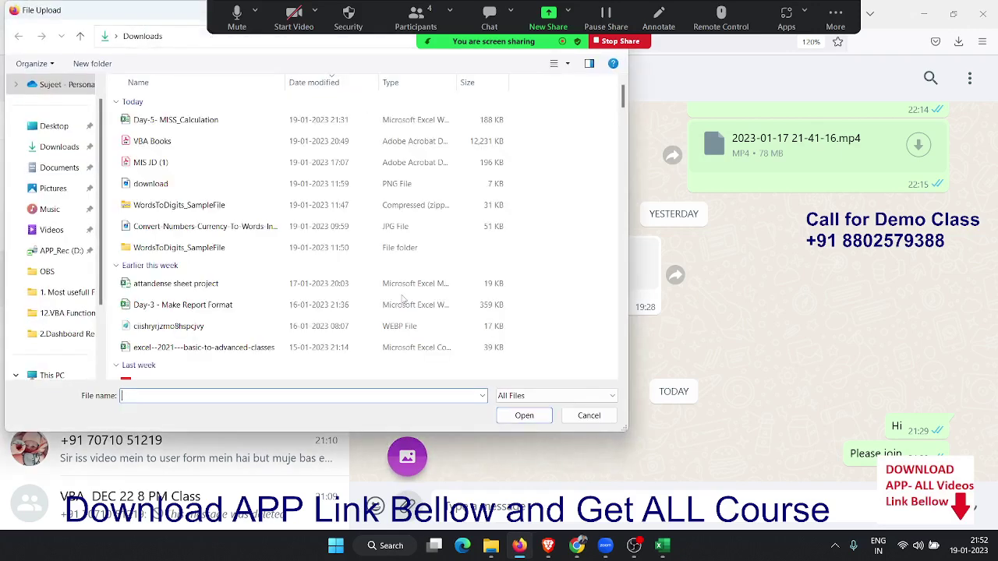
scroll(60, 331, down, 2)
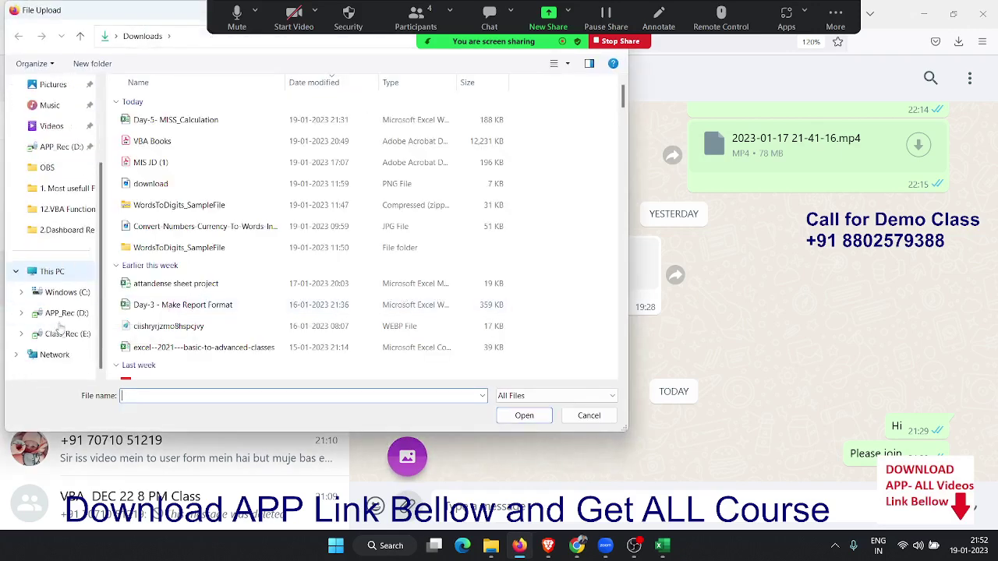
click(63, 333)
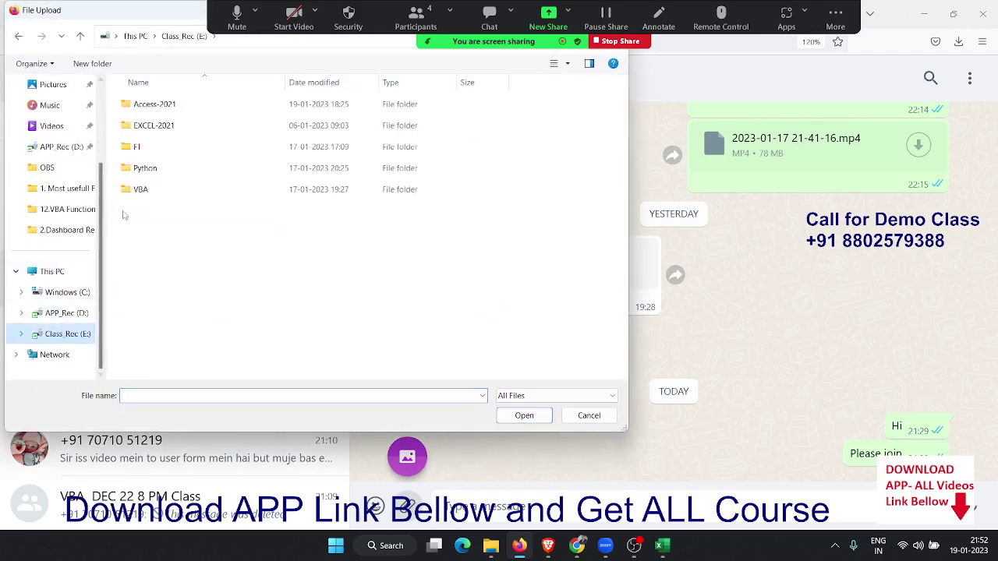
click(162, 130)
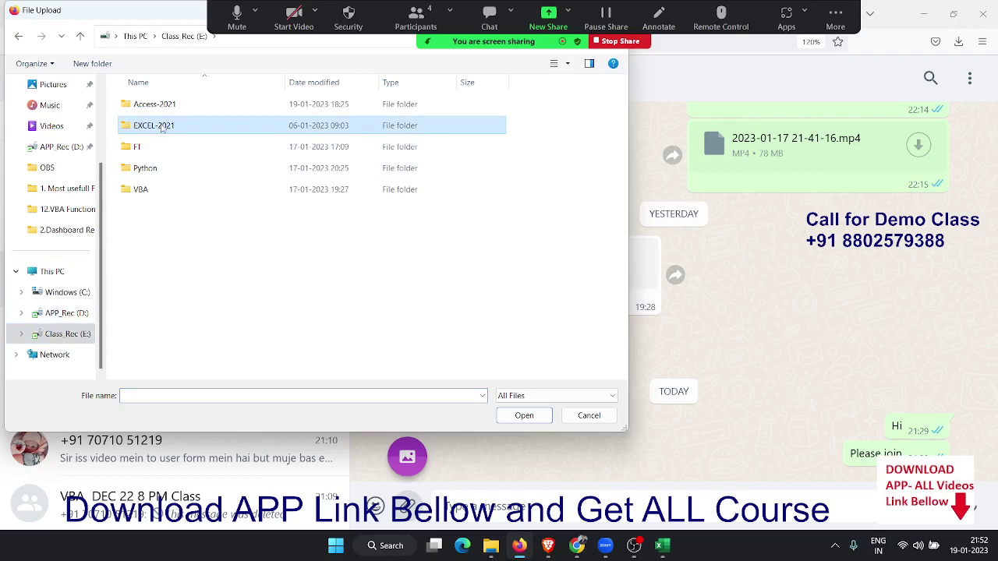
double_click(162, 132)
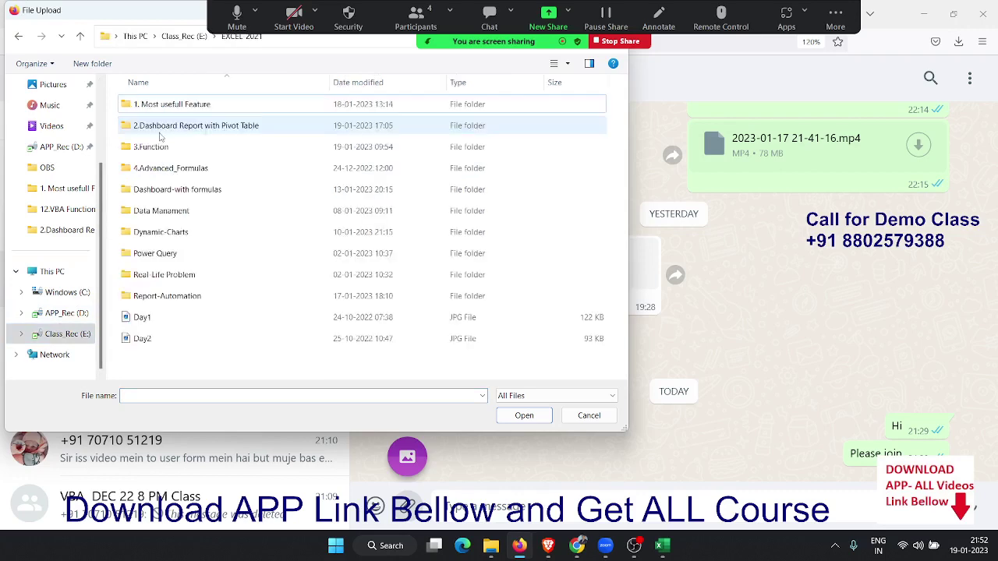
double_click(161, 109)
scroll(178, 328, down, 5)
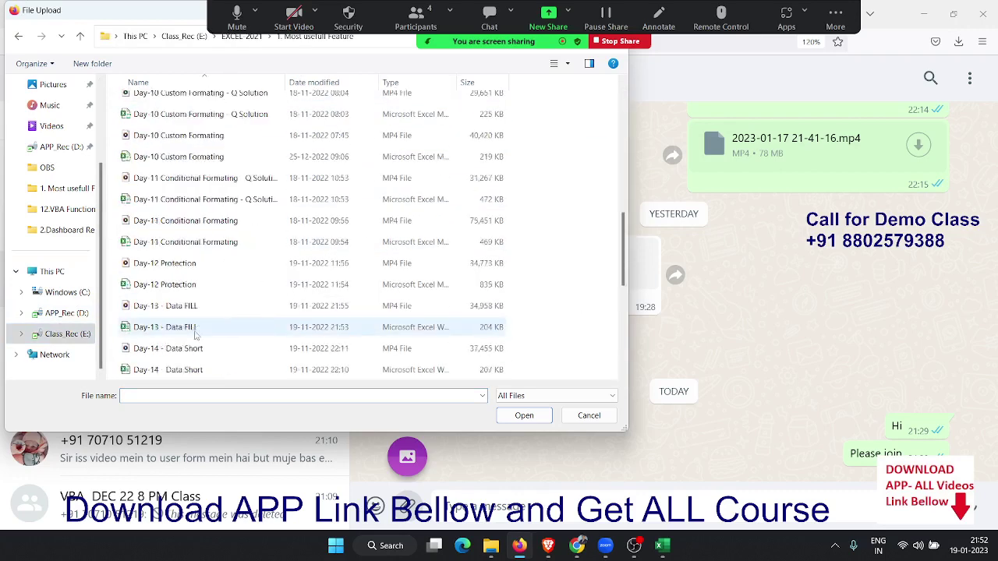
scroll(193, 328, down, 3)
scroll(207, 329, up, 5)
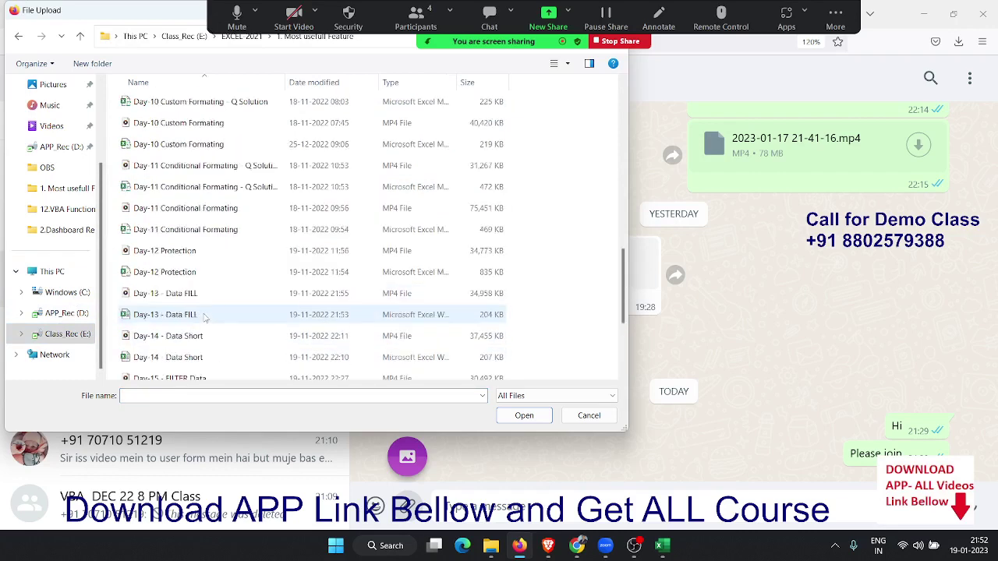
scroll(206, 310, up, 10)
scroll(202, 309, down, 2)
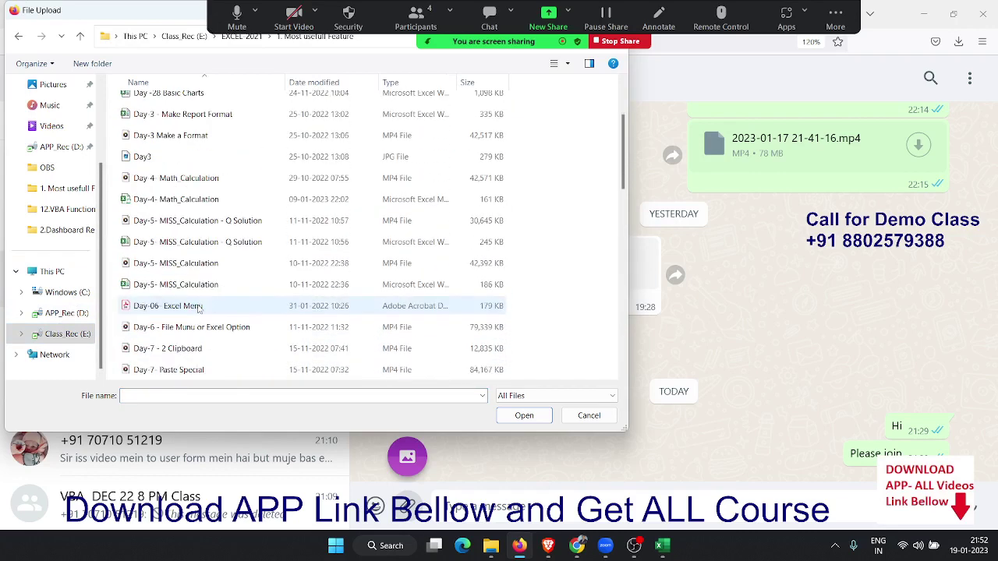
double_click(176, 284)
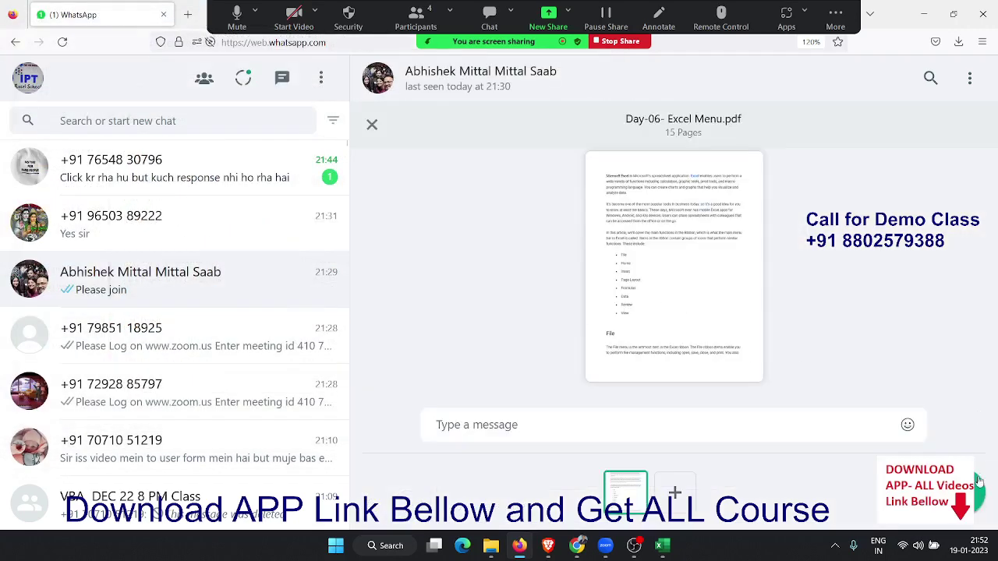
click(978, 479)
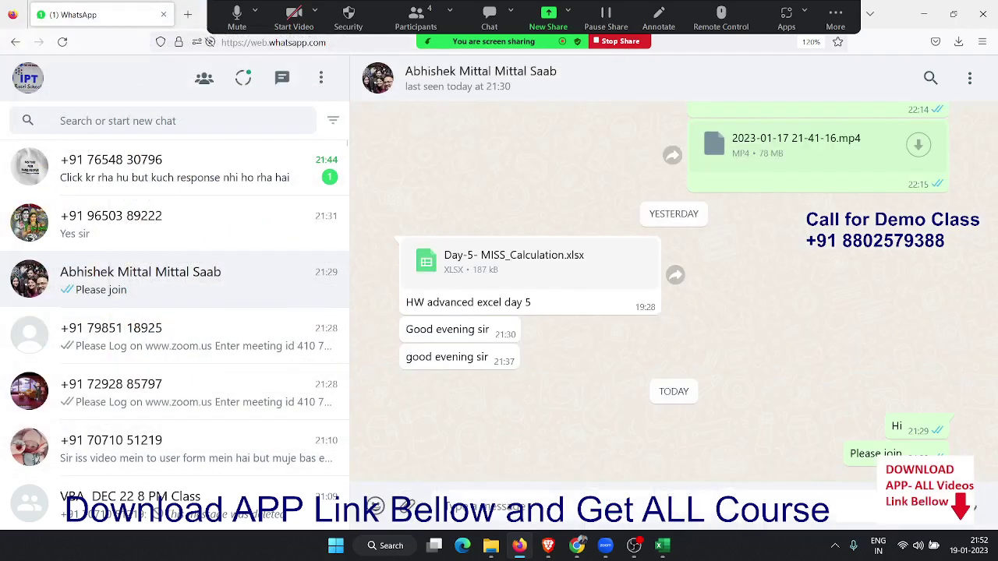
Step: Open the chat whose last message is 'Yes sir' and minimise the browser
click(117, 226)
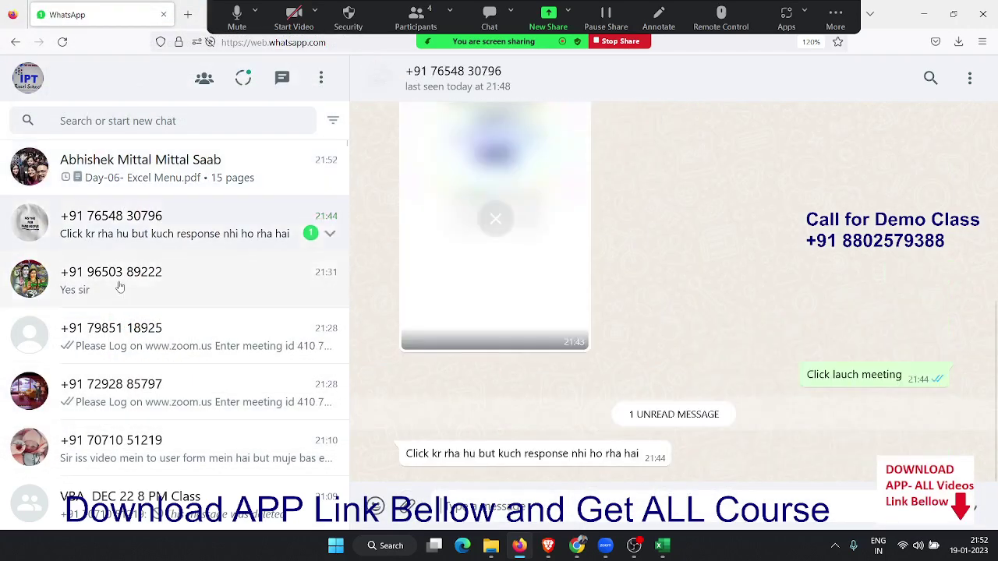
click(120, 293)
key(super+d)
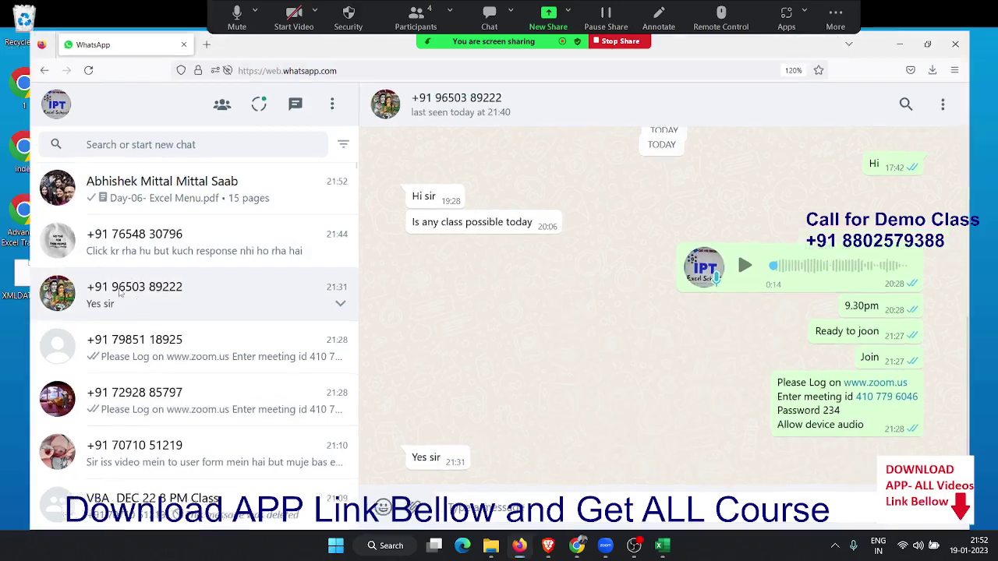